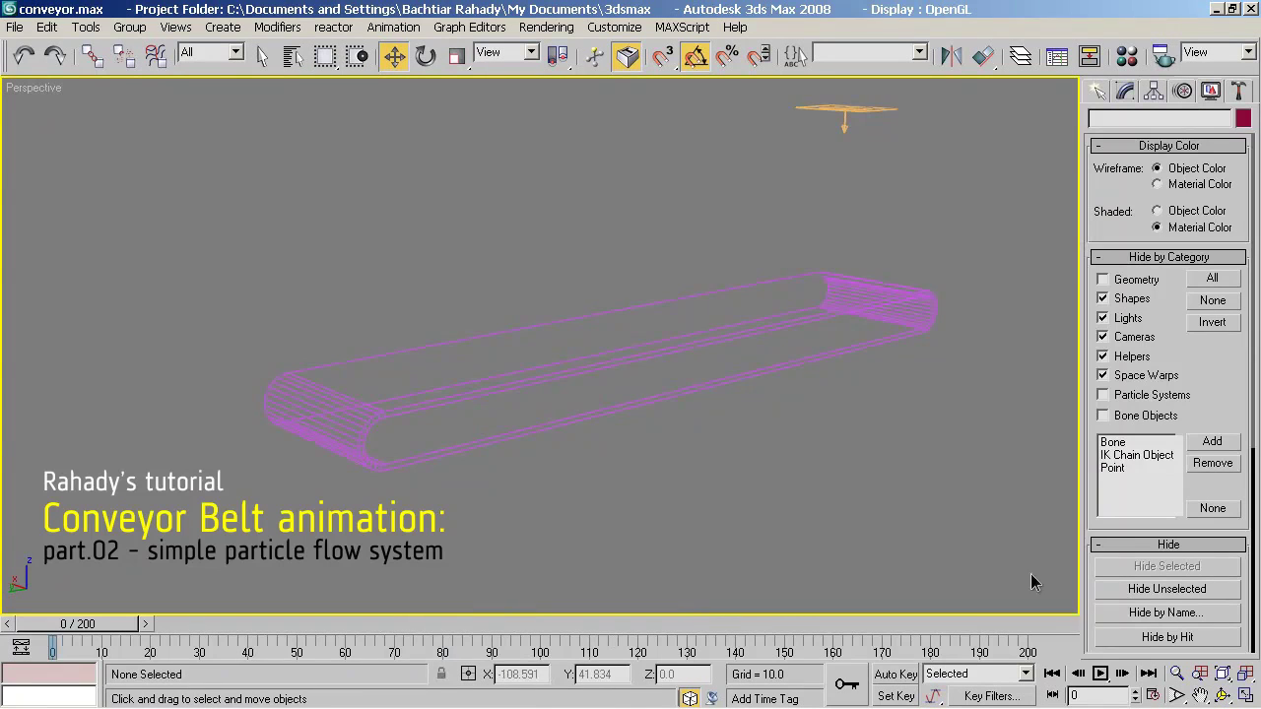
Play the finished conveyor particle animation with smooth shading, then stop playback.
click(1102, 674)
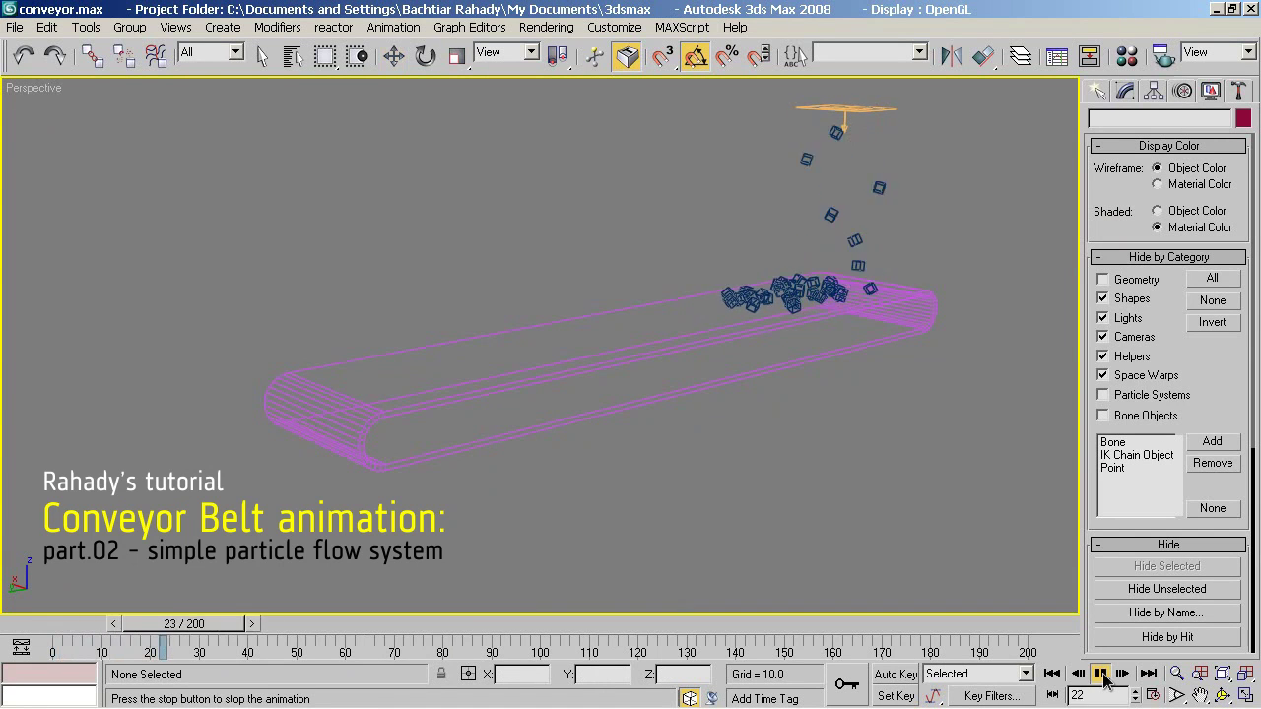
key(F3)
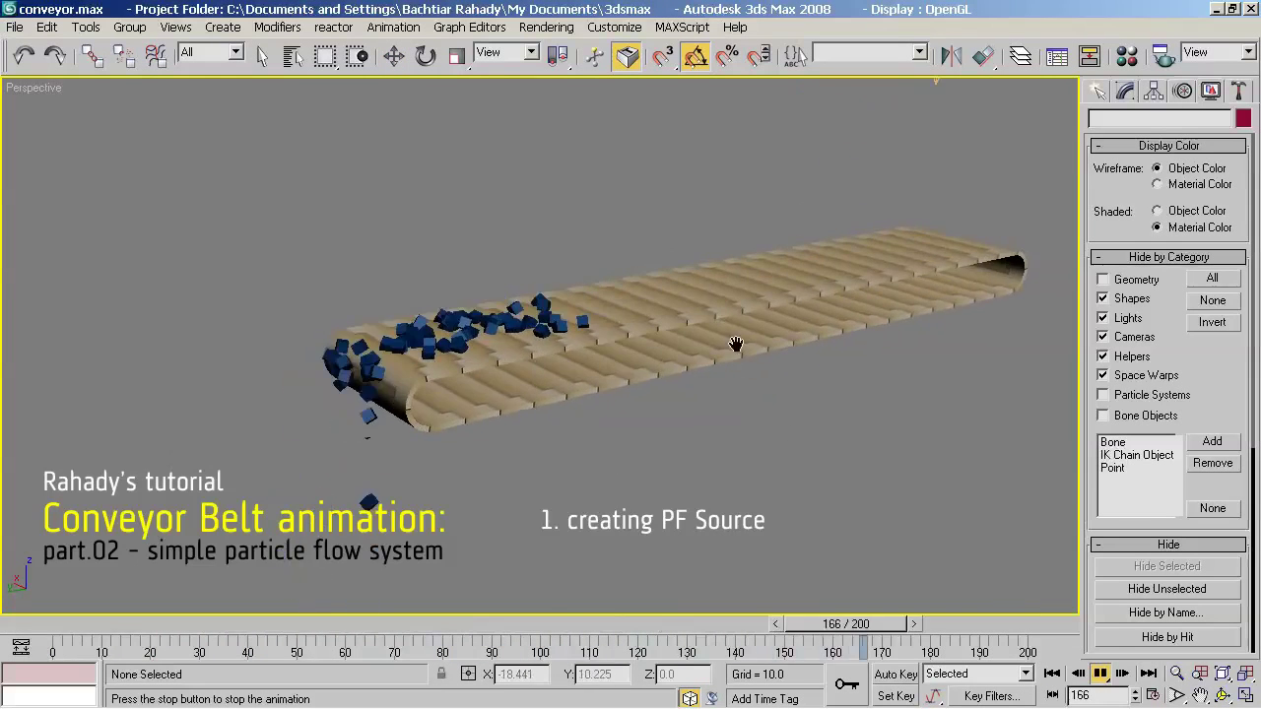
mouse_move(817, 346)
middle_down()
mouse_move(654, 426)
mouse_move(748, 371)
middle_up()
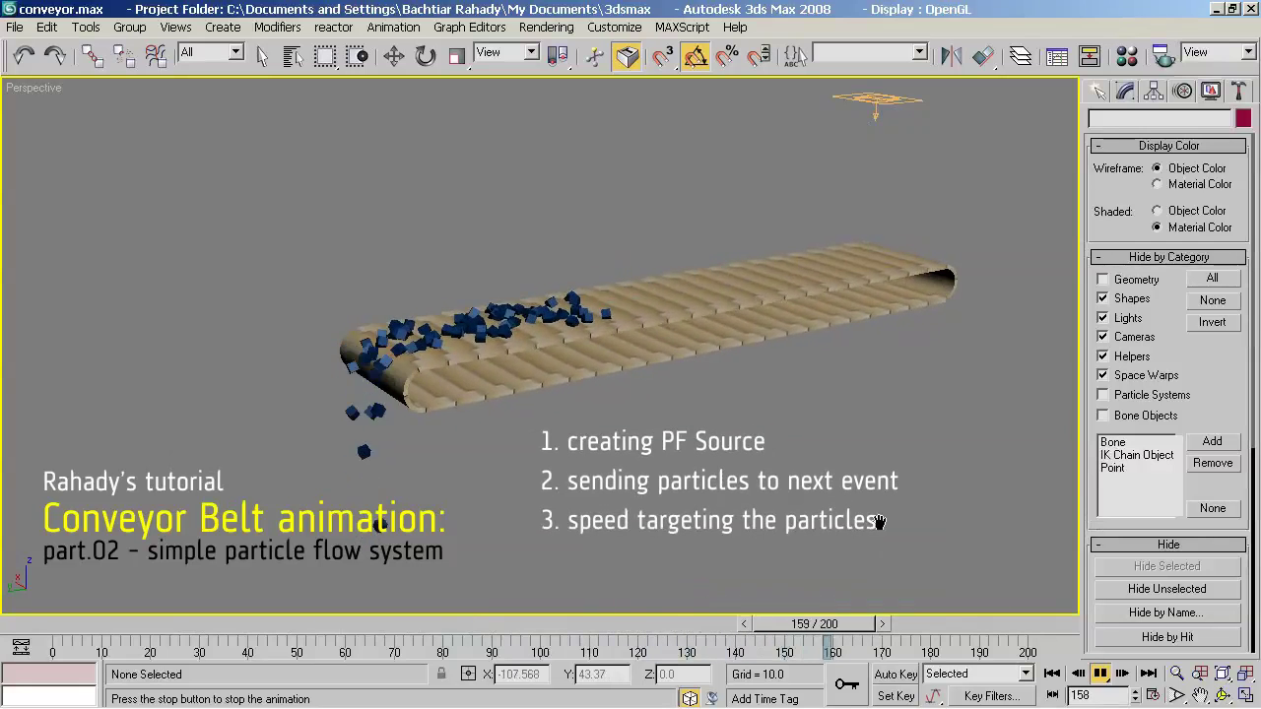
click(1101, 674)
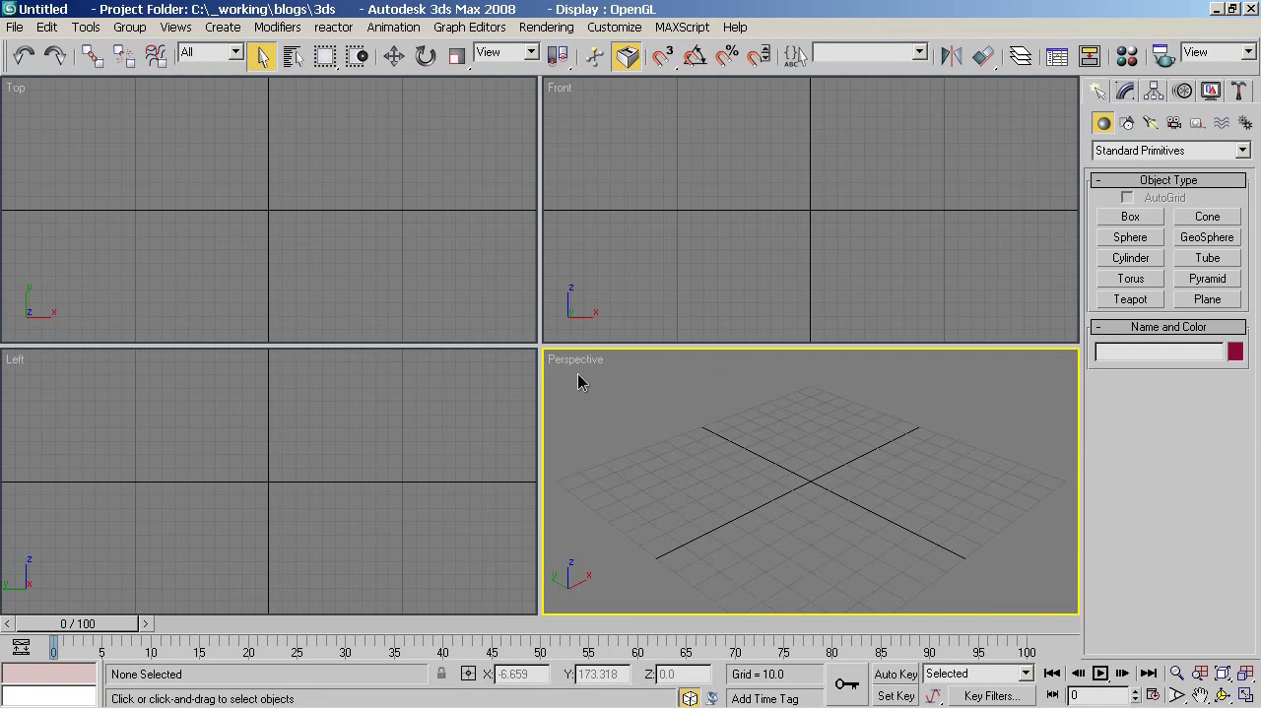
Open conveyor_01.max from the scenes folder.
click(17, 27)
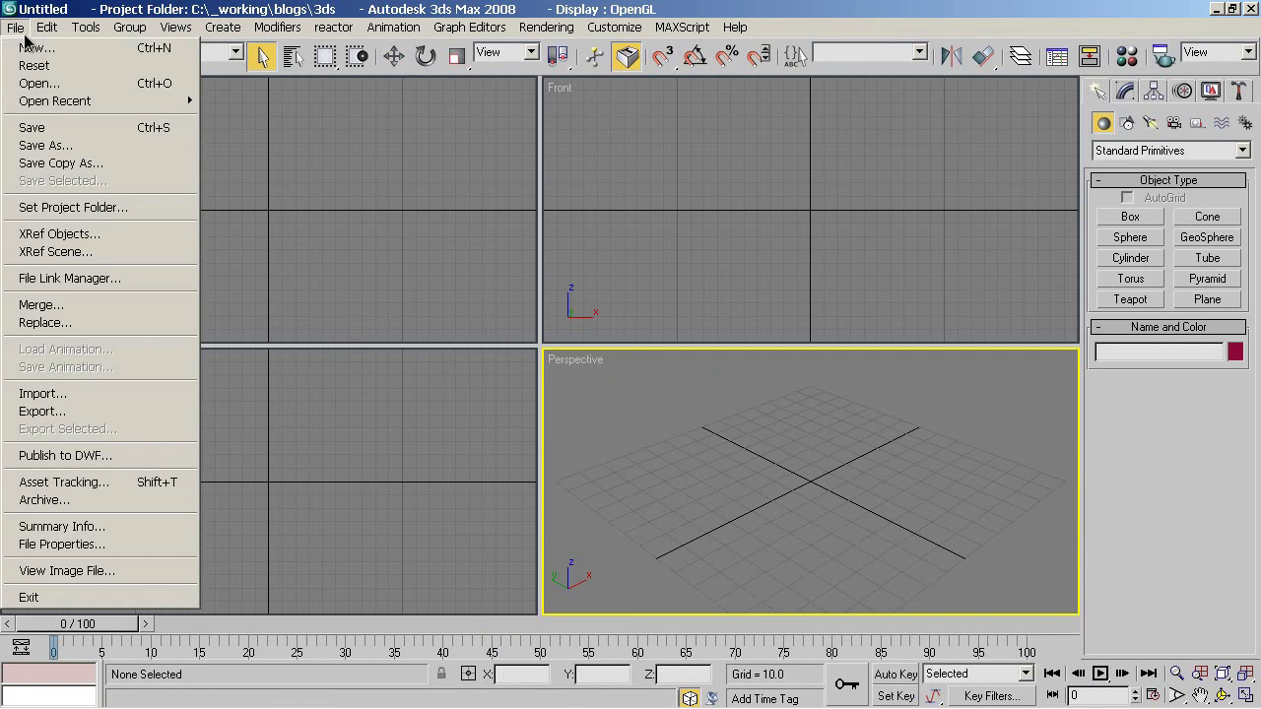
click(51, 84)
click(66, 137)
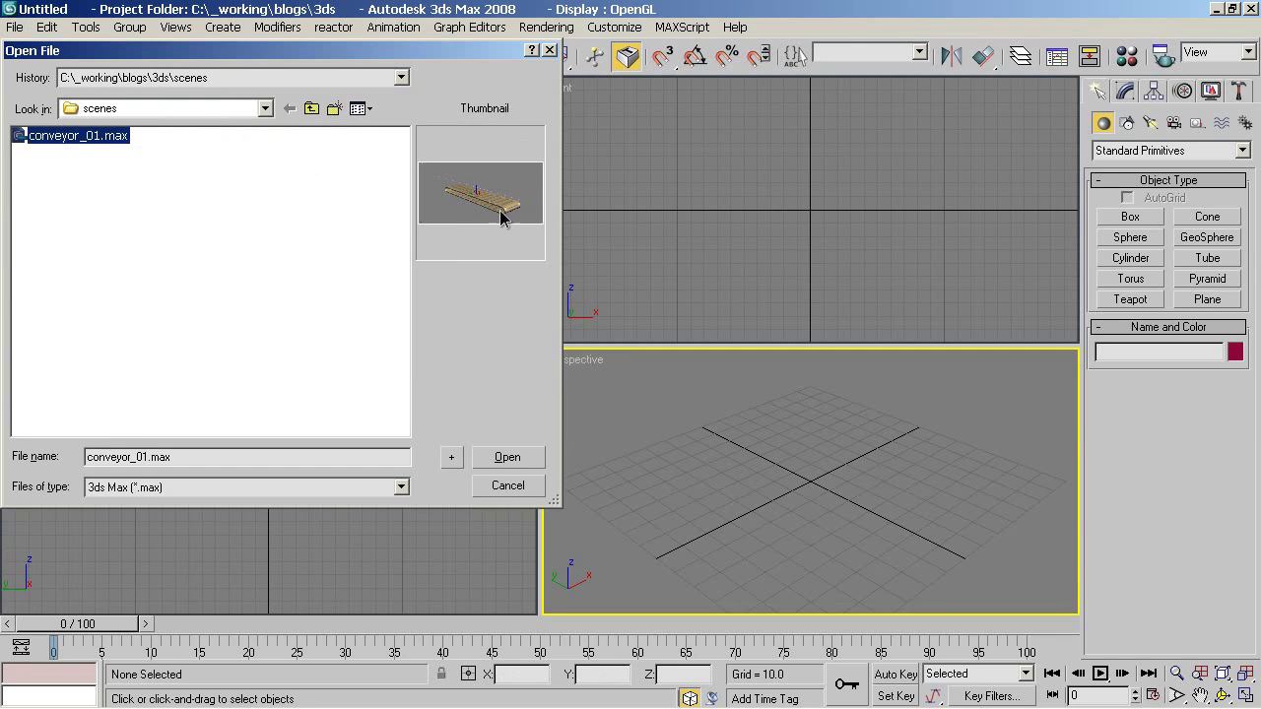
click(507, 458)
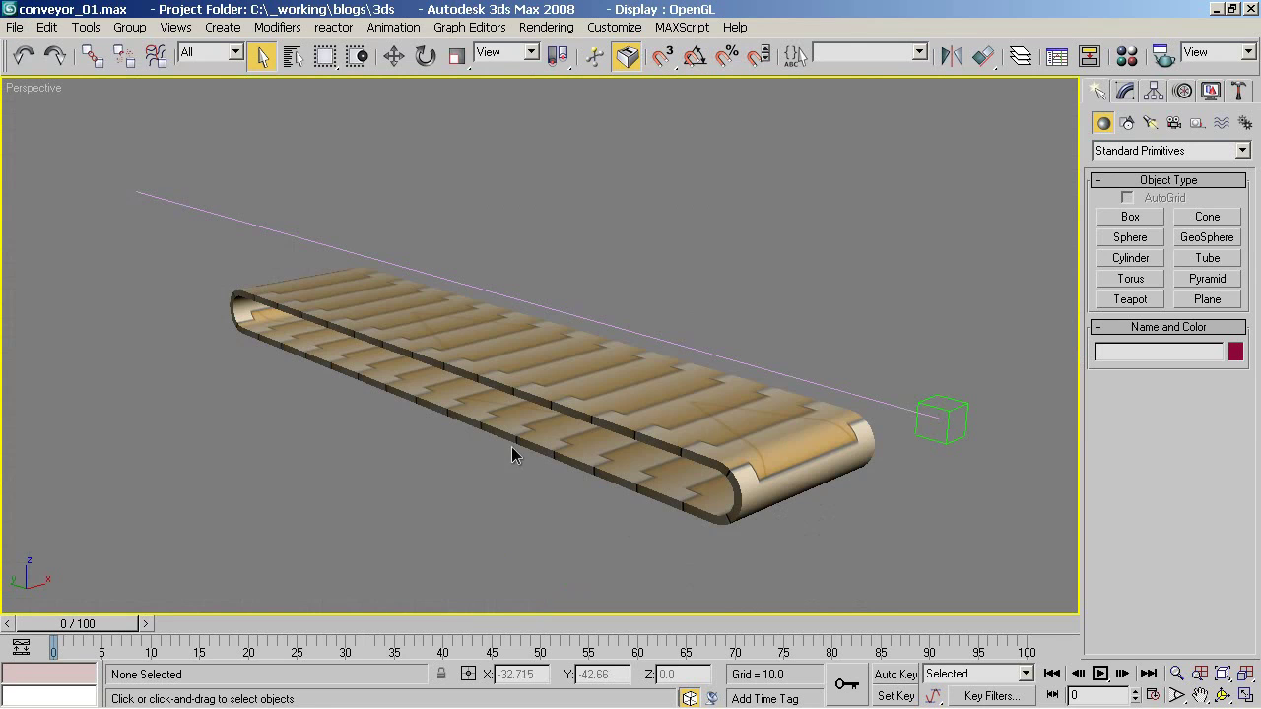
Orbit and zoom to inspect the conveyor belt, then restore the four-viewport layout.
click(583, 368)
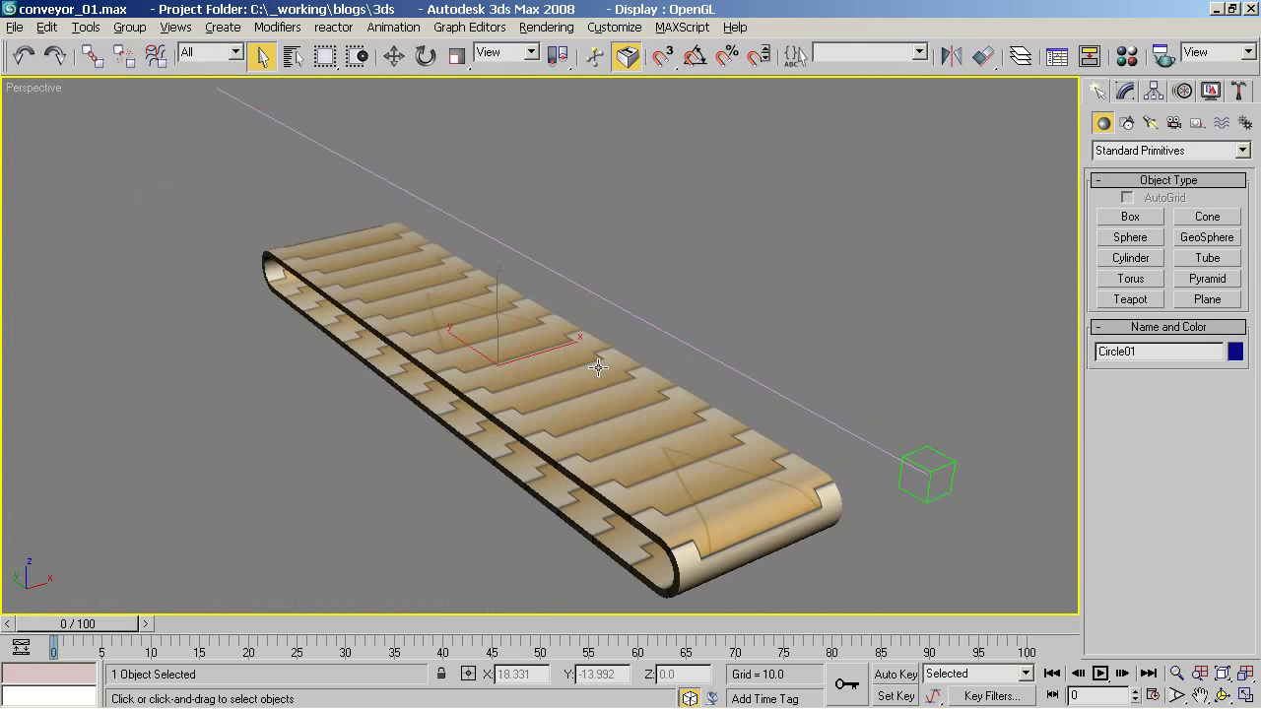
alt+middle_drag(583, 368, 593, 396)
scroll(593, 396, up, 1)
scroll(603, 406, up, 1)
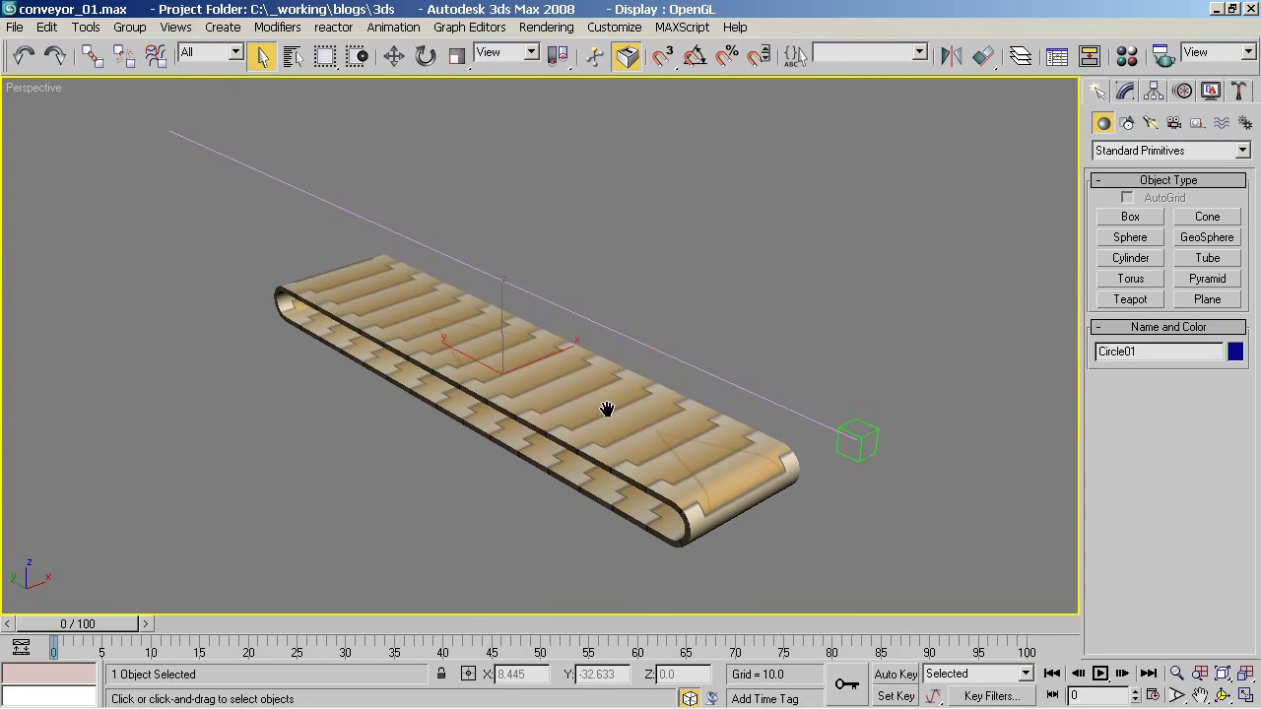
scroll(602, 408, up, 1)
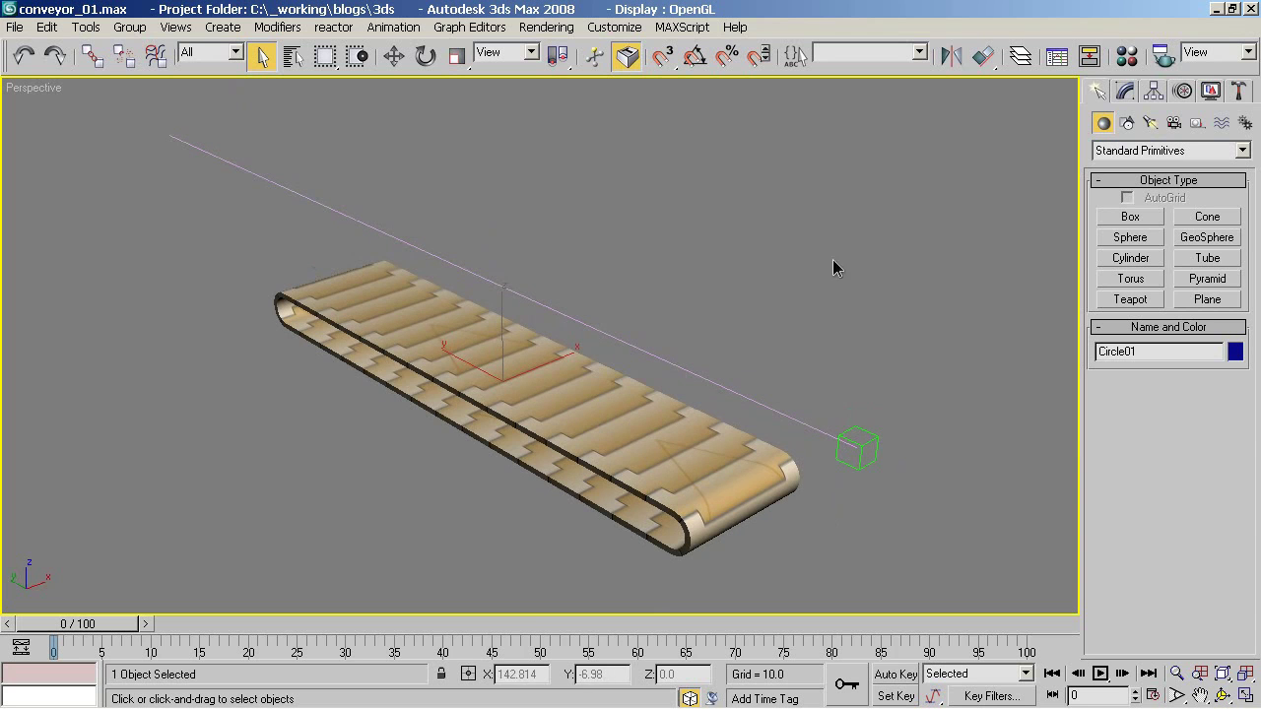
key(alt+w)
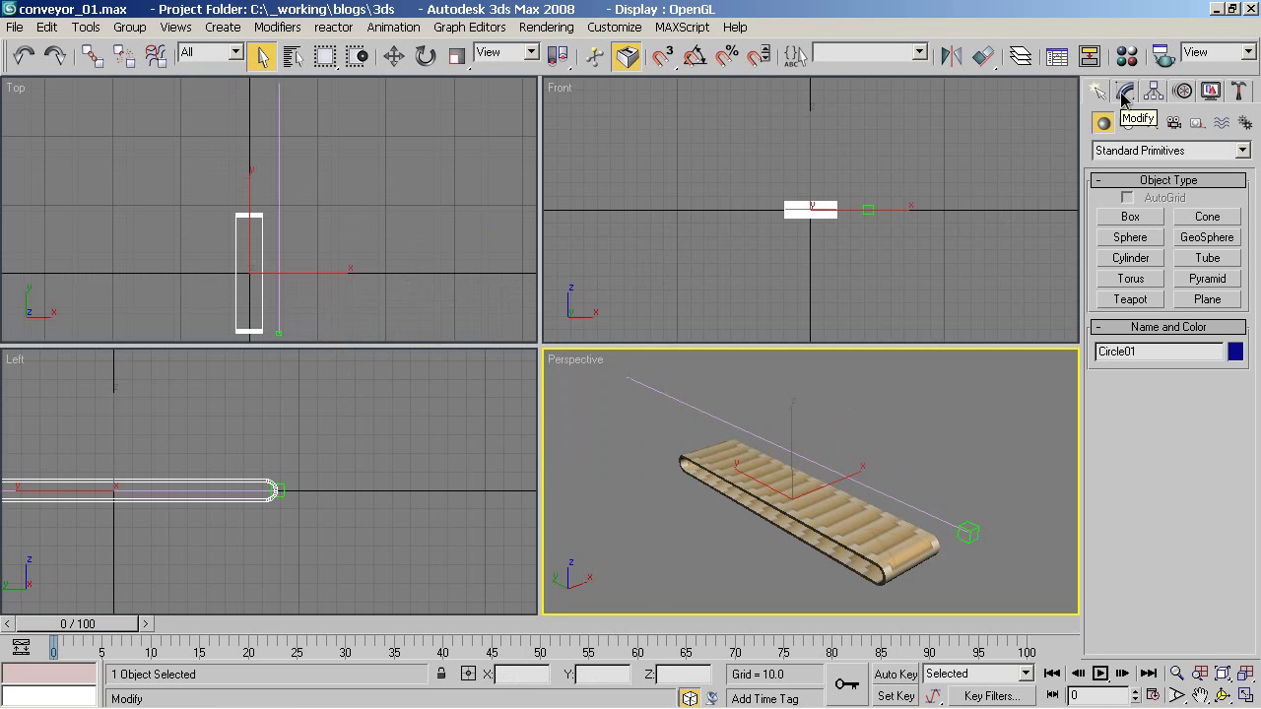
Draw a PF Source particle emitter over the belt in the Top viewport.
click(1132, 149)
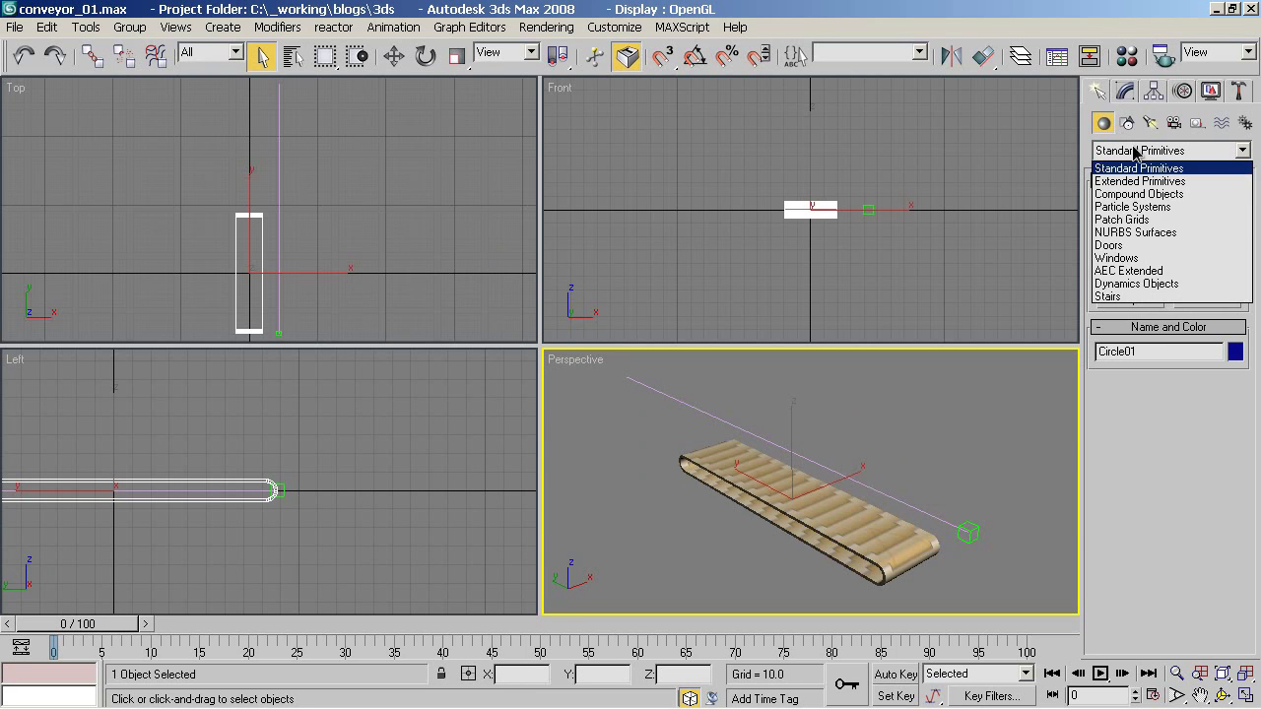
click(1160, 212)
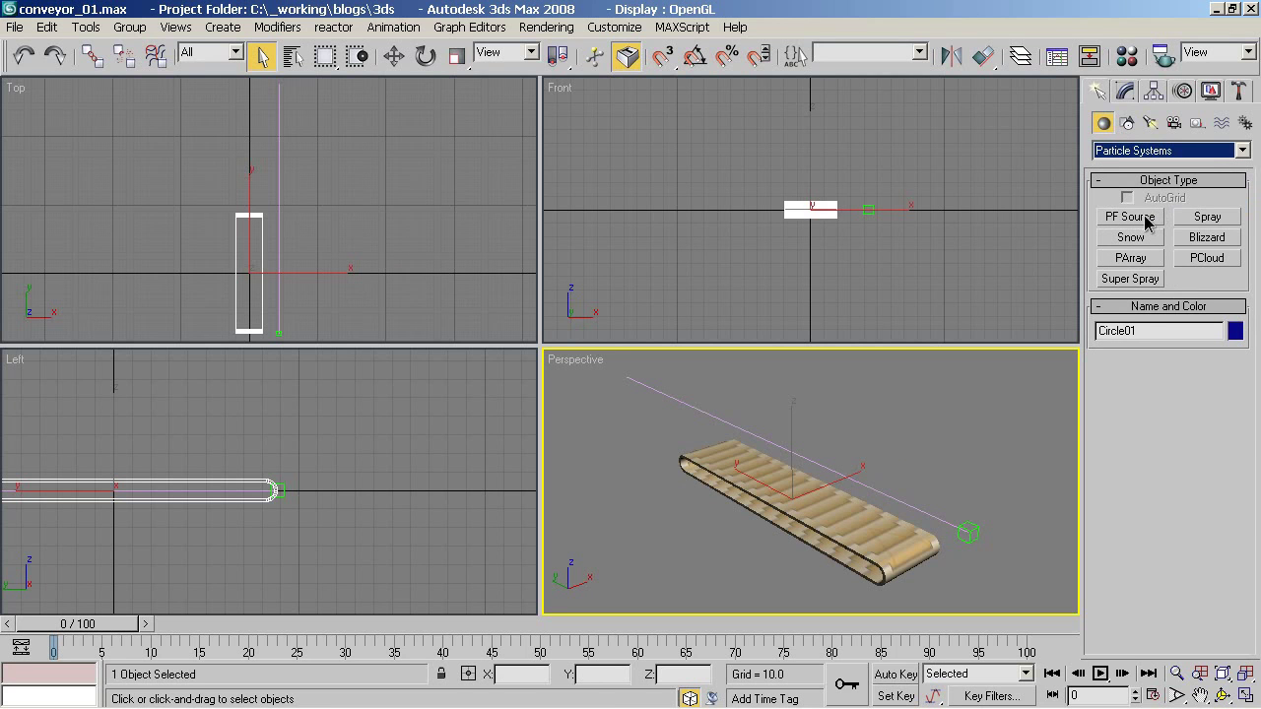
click(1146, 222)
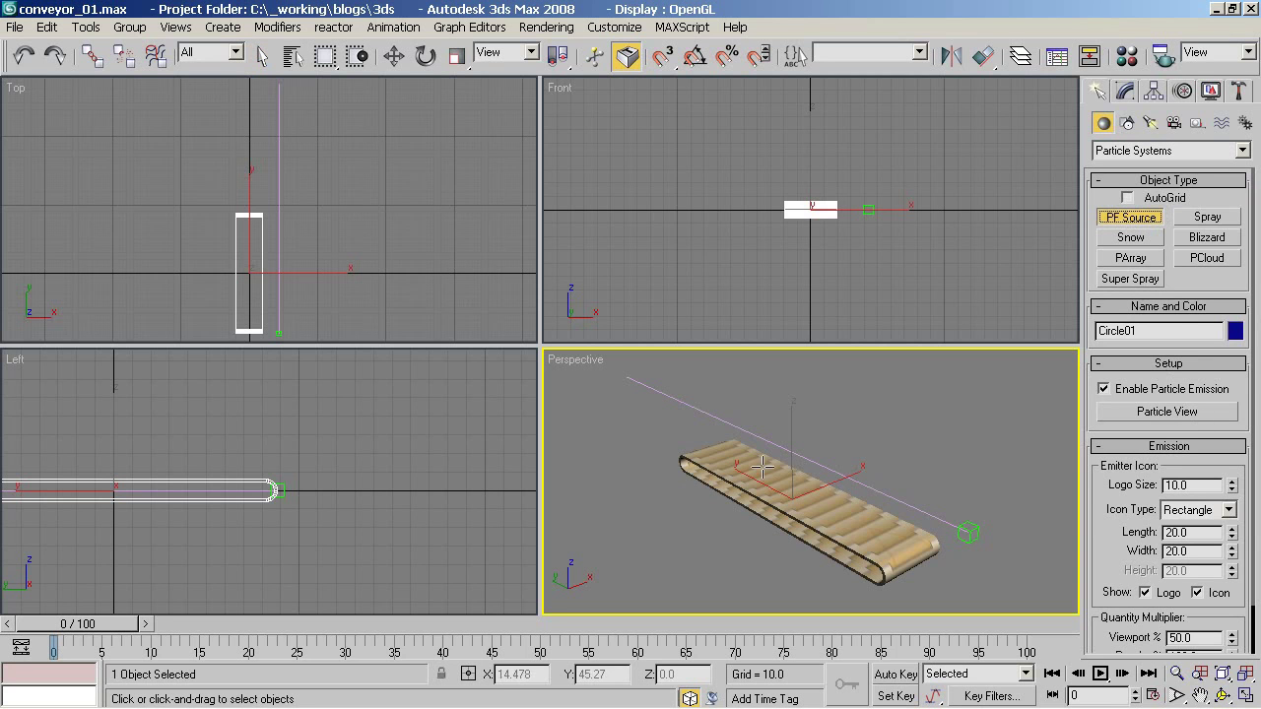
middle_drag(264, 280, 282, 239)
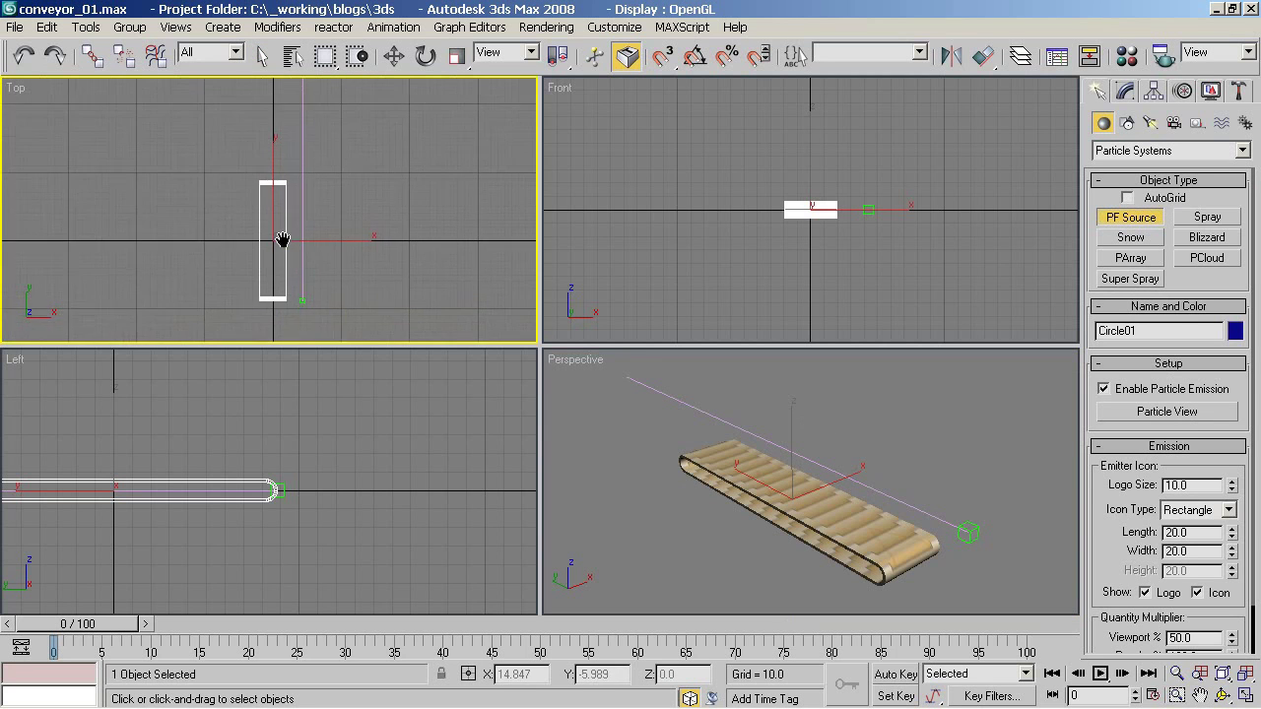
drag(267, 268, 281, 281)
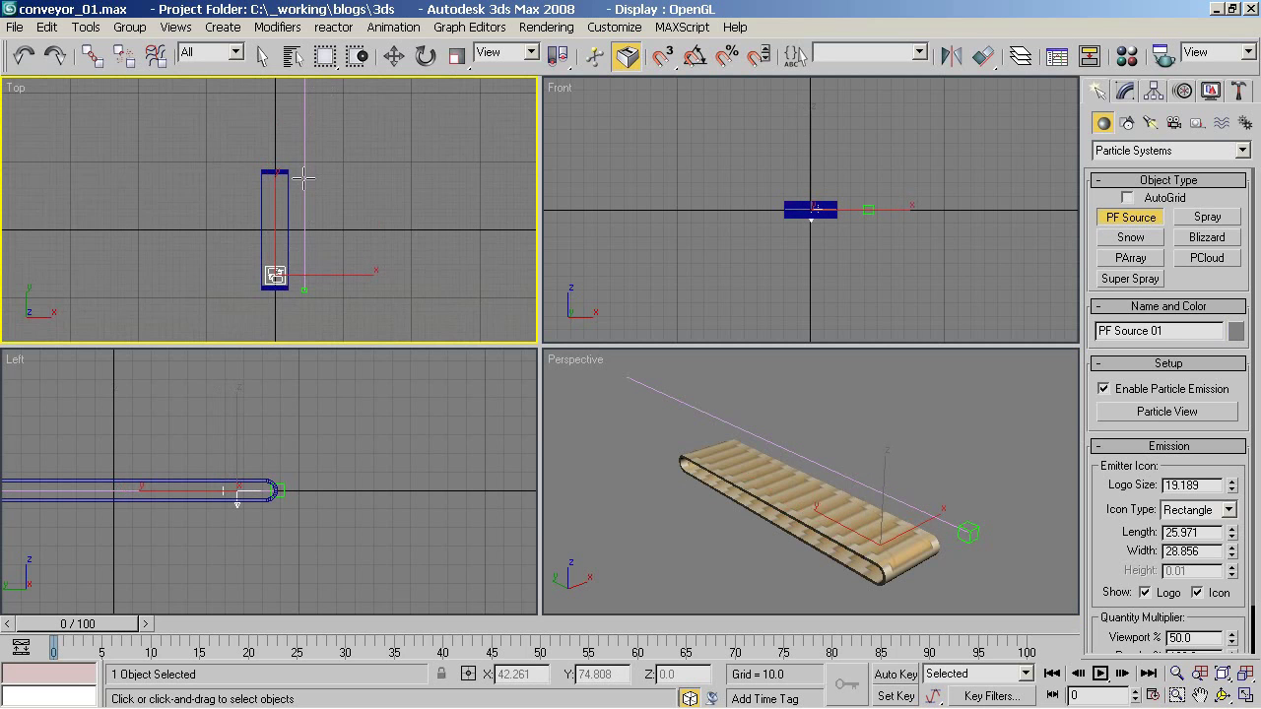
Raise the emitter to Z 69.32, scrub to check the falling particles, and rewind.
key(w)
click(875, 485)
drag(889, 484, 889, 349)
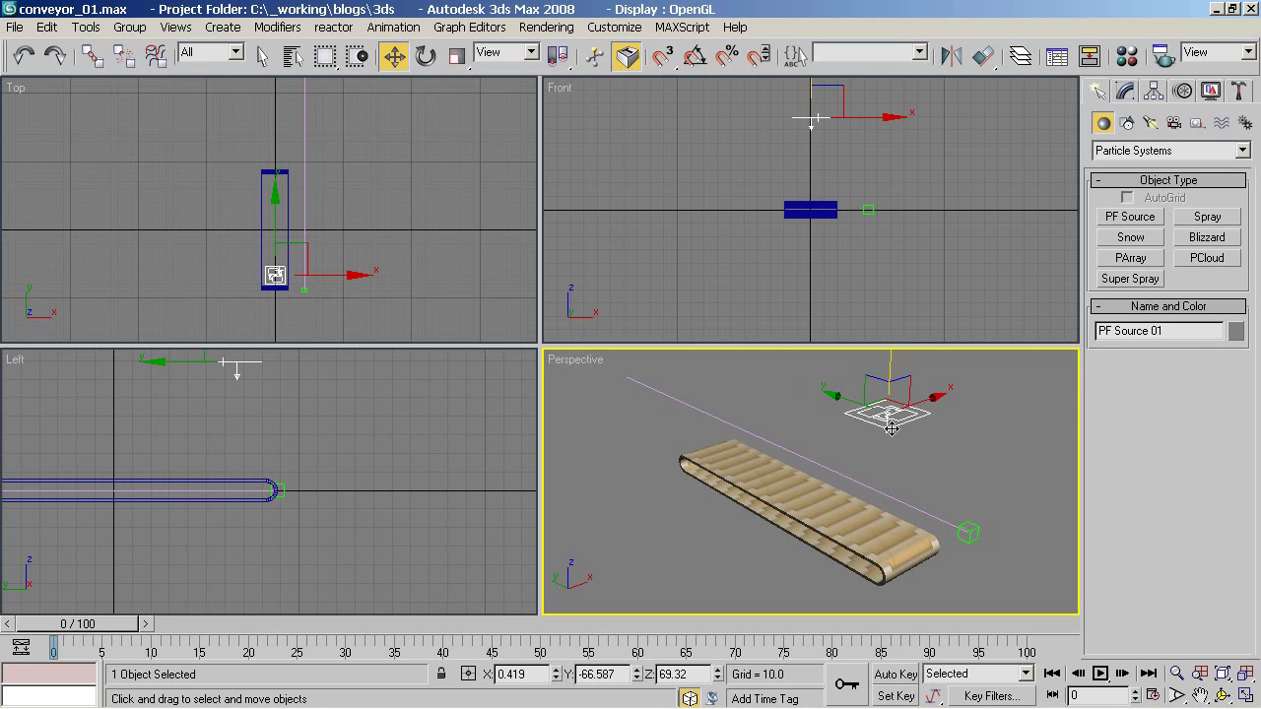
drag(131, 630, 479, 631)
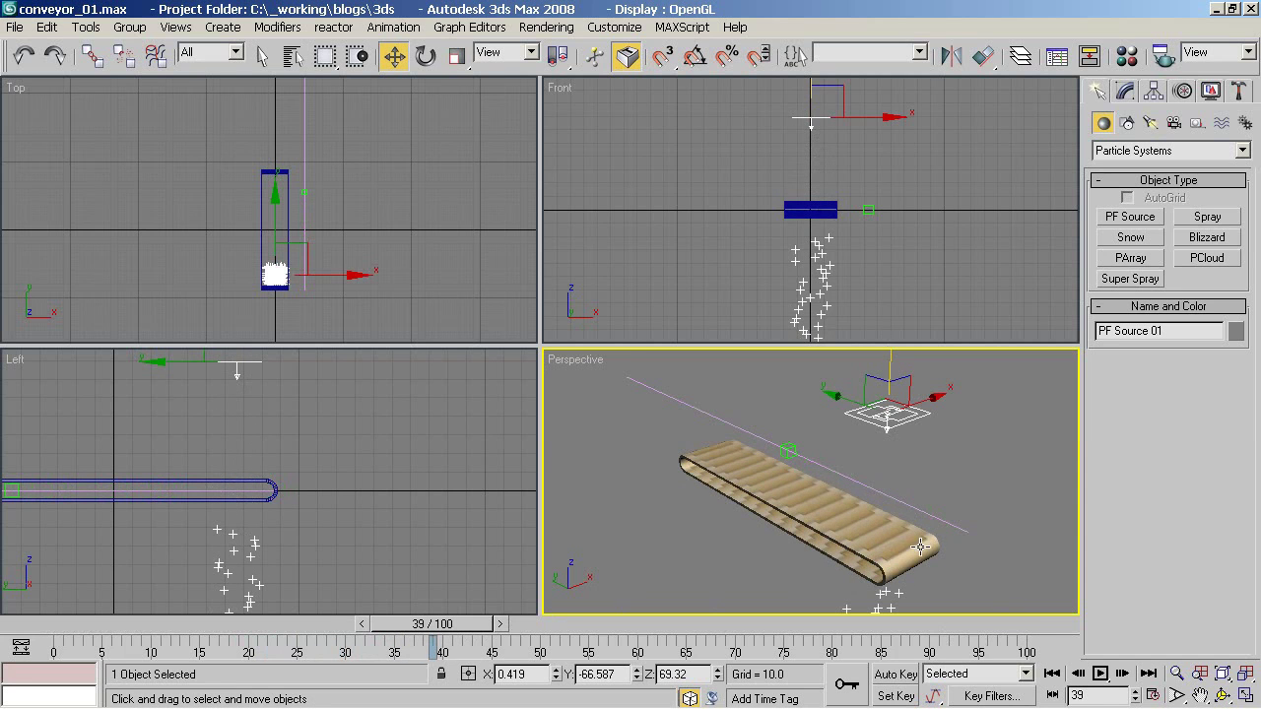
click(1051, 673)
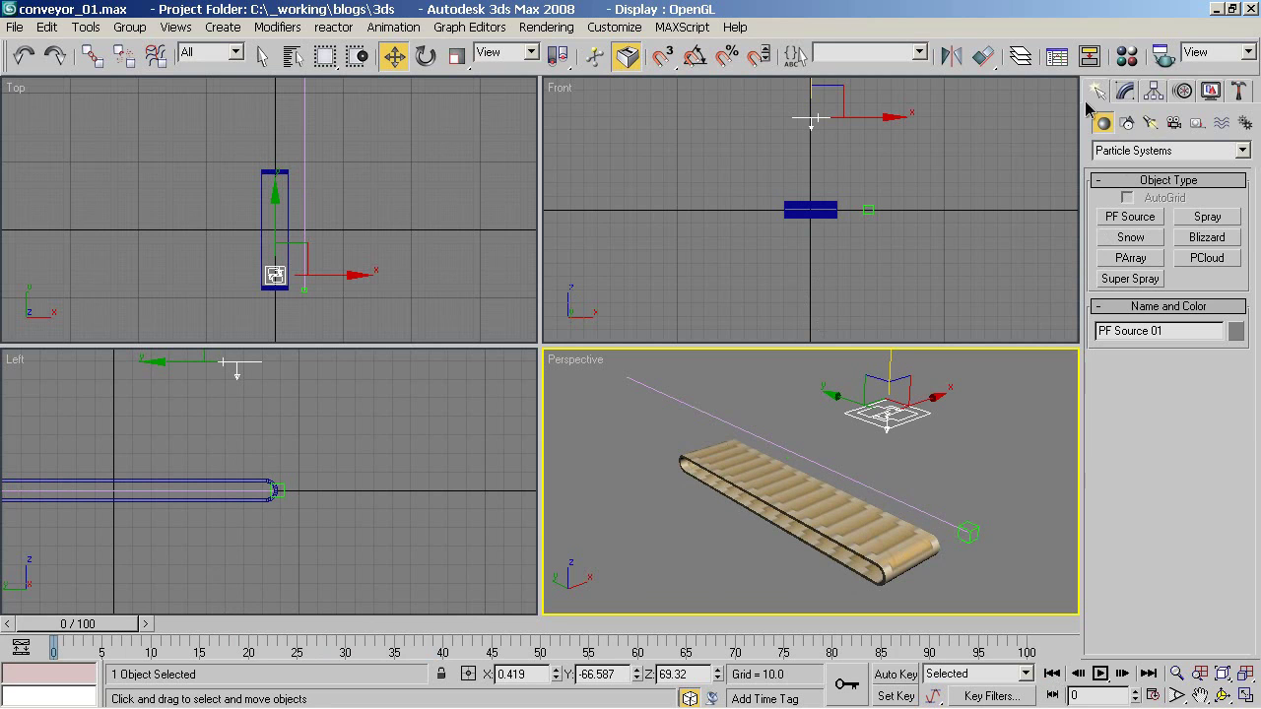
Draw a Deflector space warp over the belt's rounded end in the Top viewport.
click(1221, 122)
click(1138, 151)
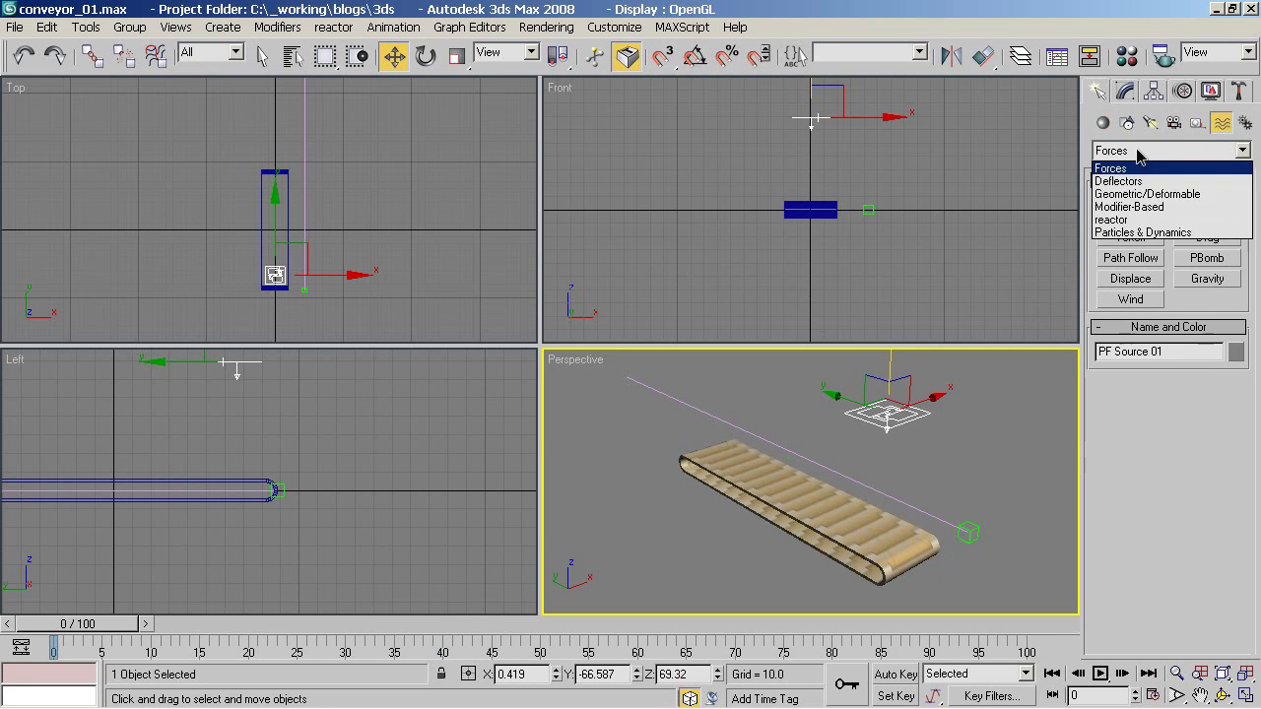
click(1158, 183)
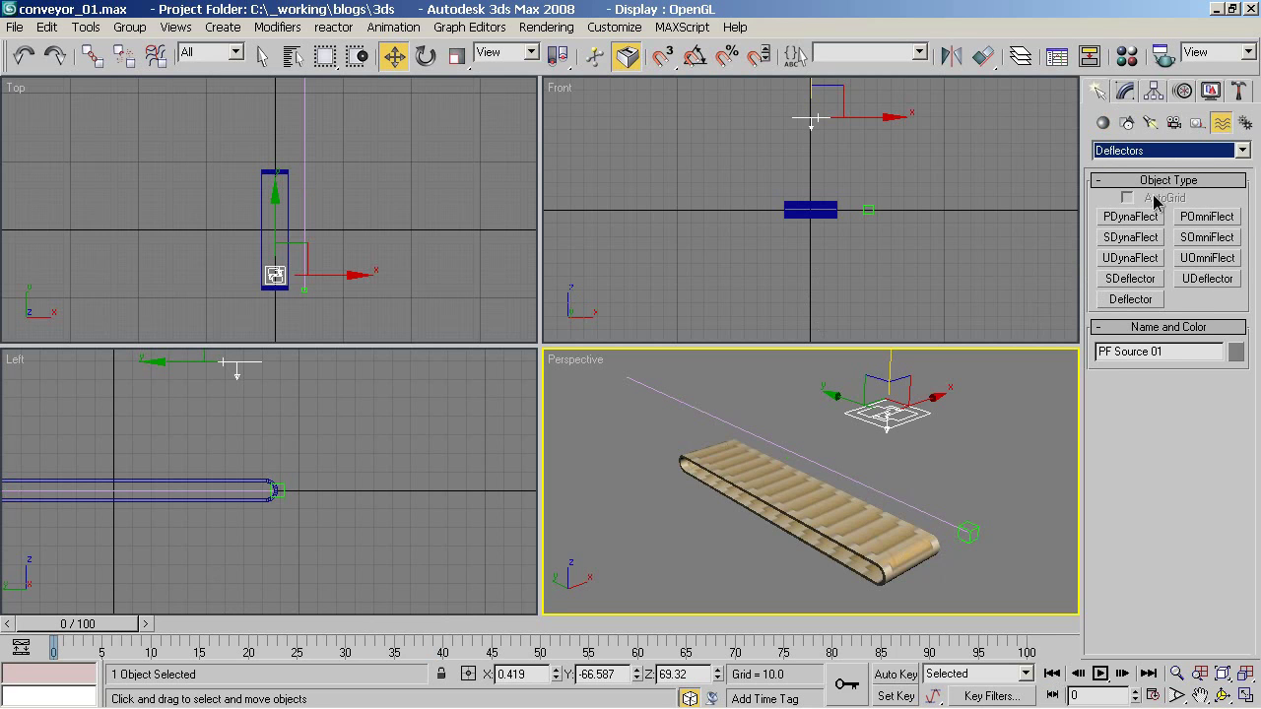
click(1132, 300)
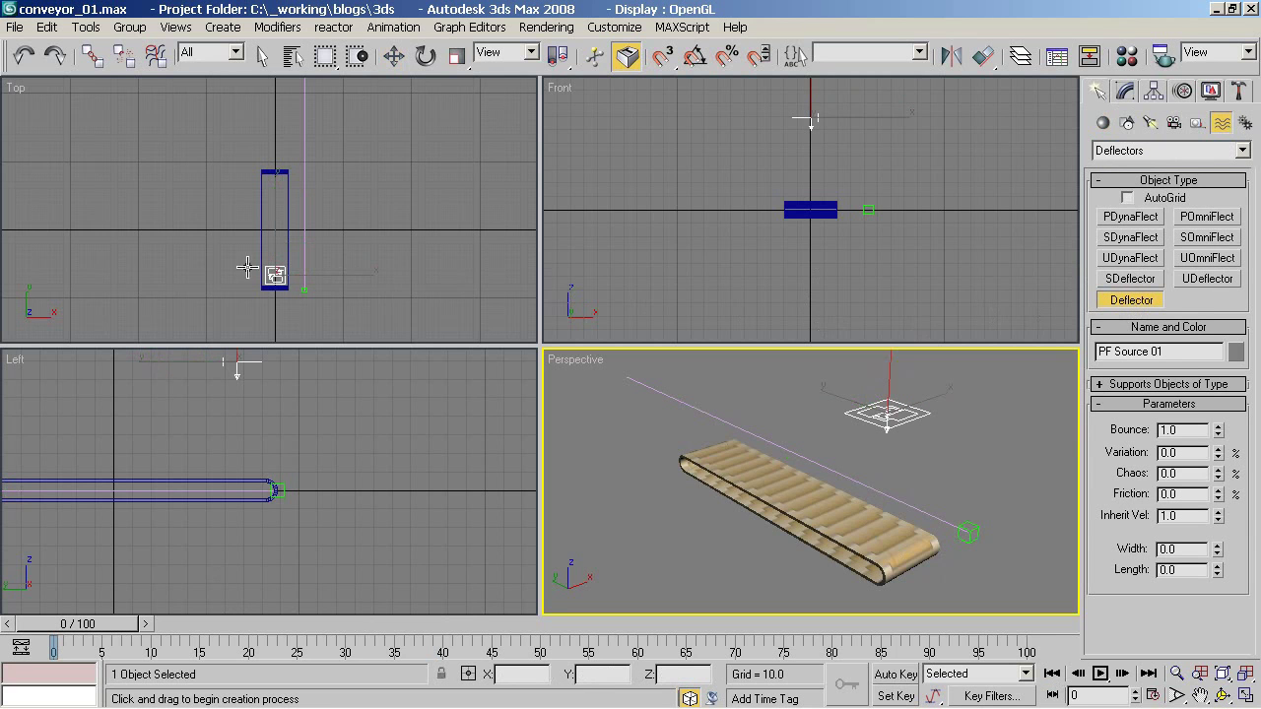
key(alt+w)
scroll(582, 421, up, 3)
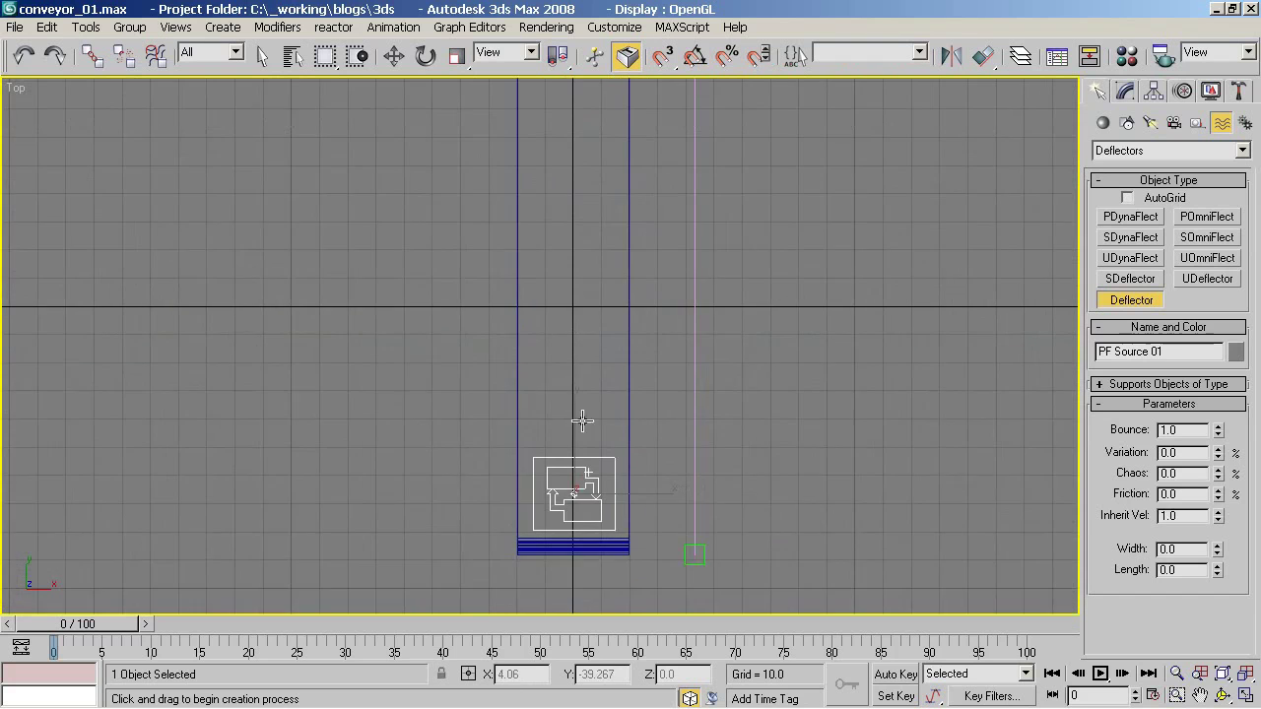
middle_drag(583, 422, 573, 341)
drag(495, 342, 653, 479)
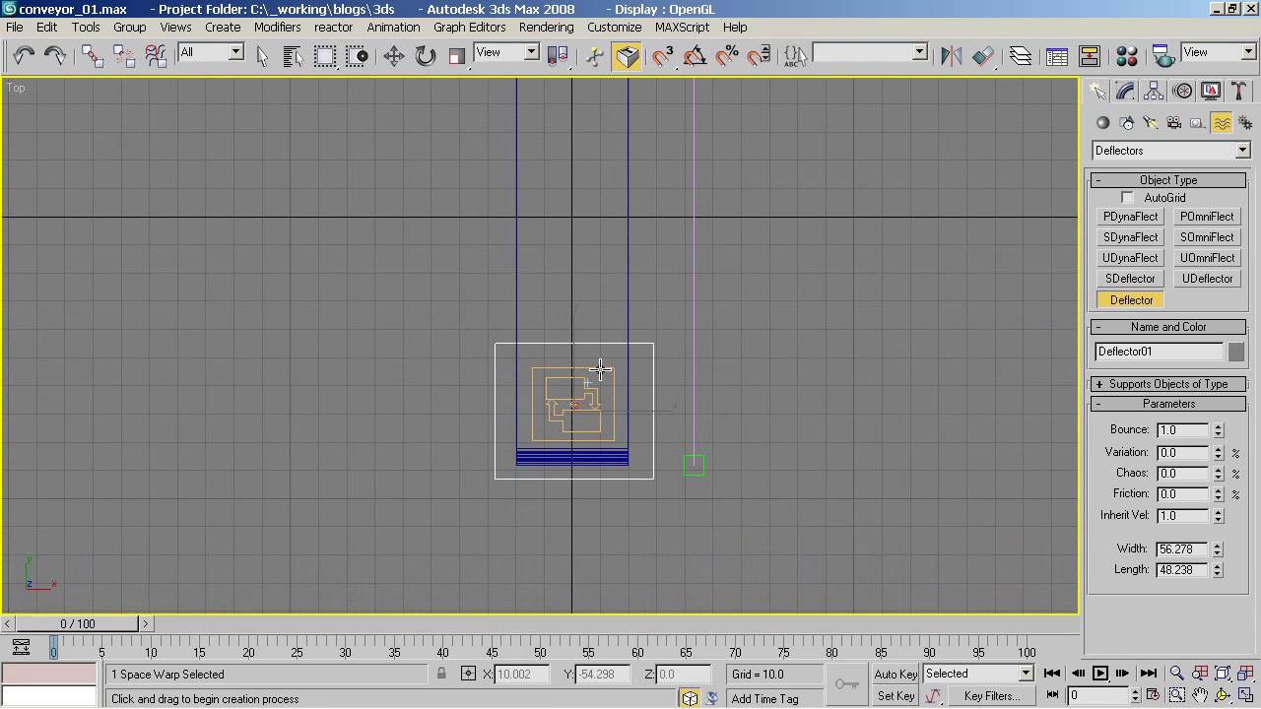
key(alt+w)
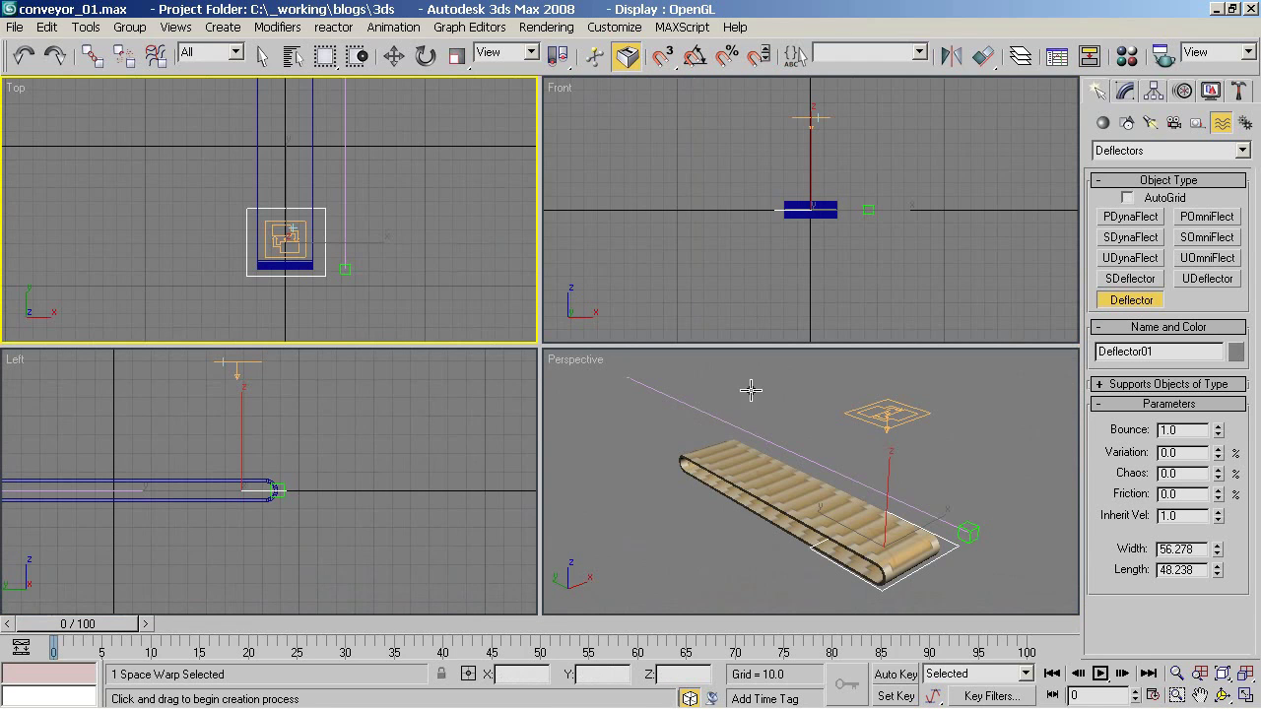
In the Left view, raise Deflector01 to Z 7.176 at the belt surface.
click(763, 443)
click(321, 433)
key(alt+w)
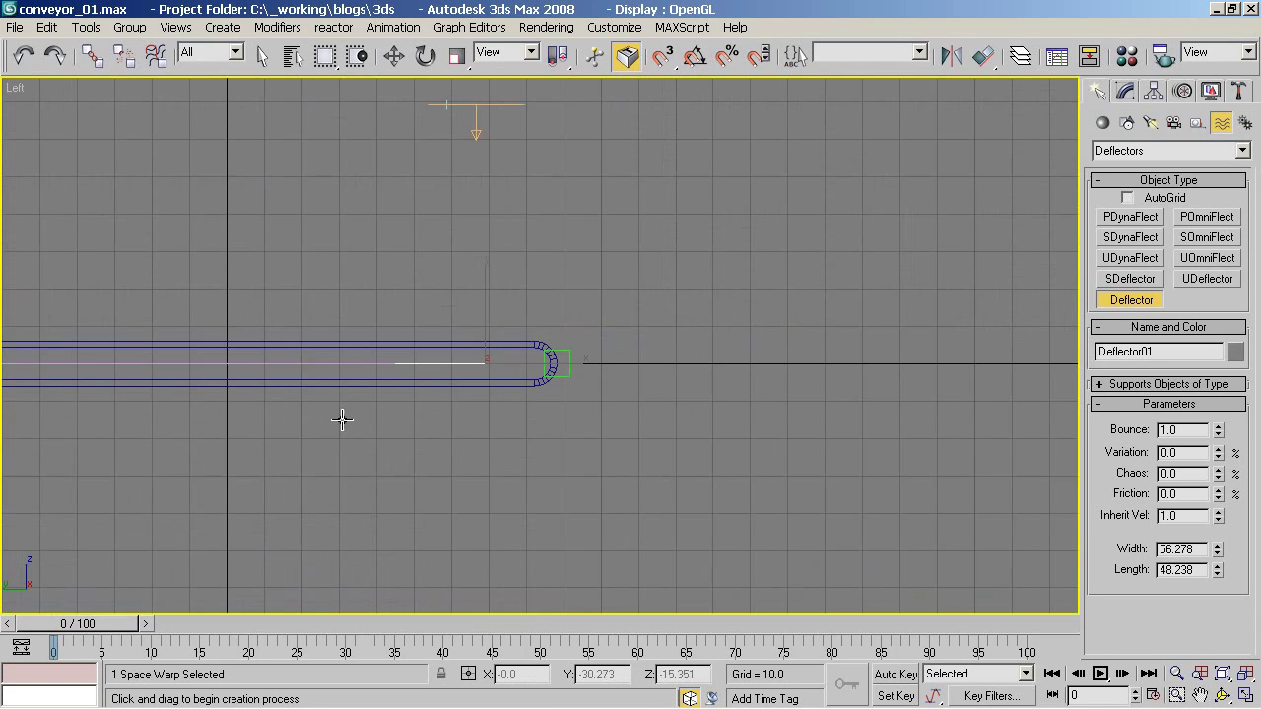
mouse_move(512, 304)
middle_down()
mouse_move(583, 391)
mouse_move(630, 419)
middle_up()
key(w)
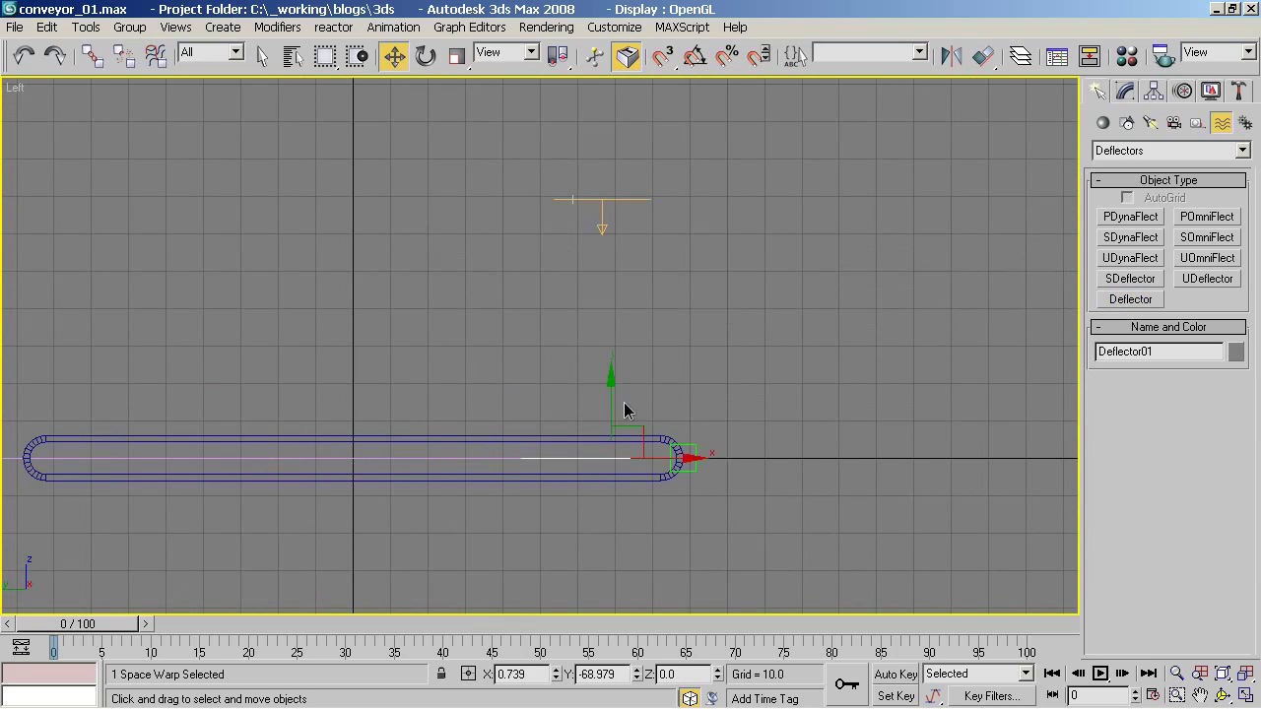
drag(612, 402, 612, 372)
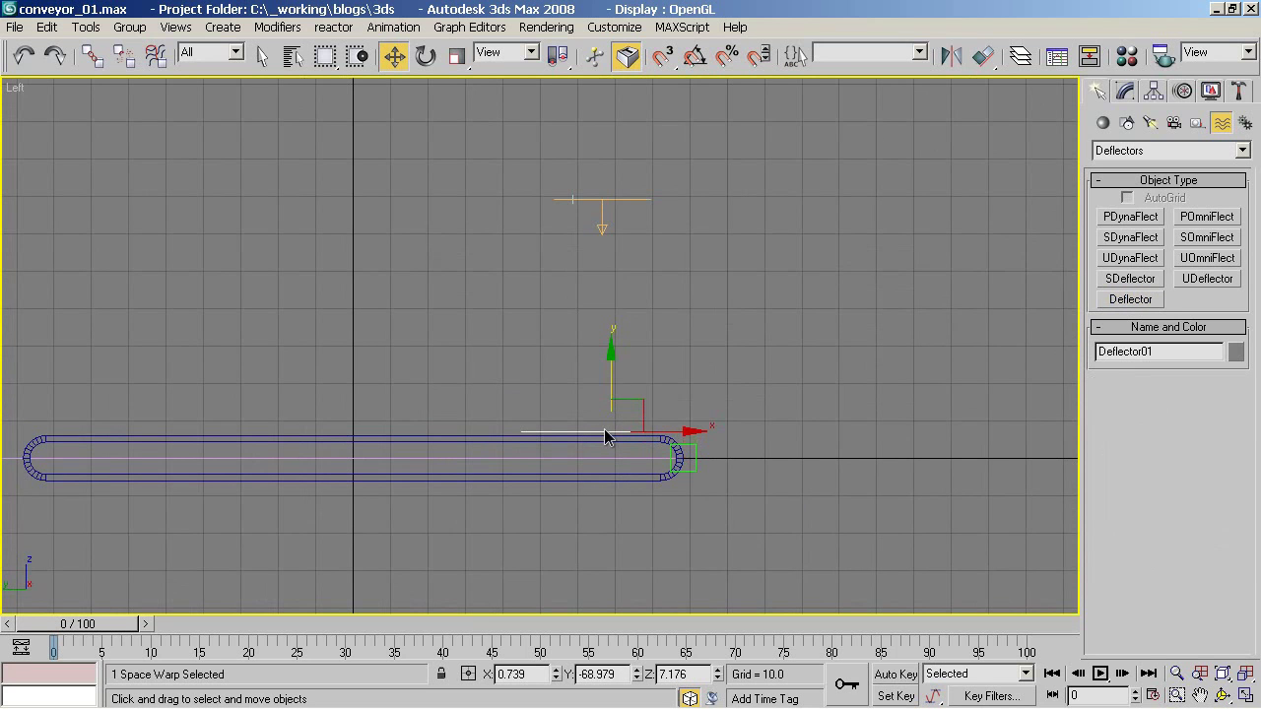
Select PF Source 01 and open Particle View.
click(602, 216)
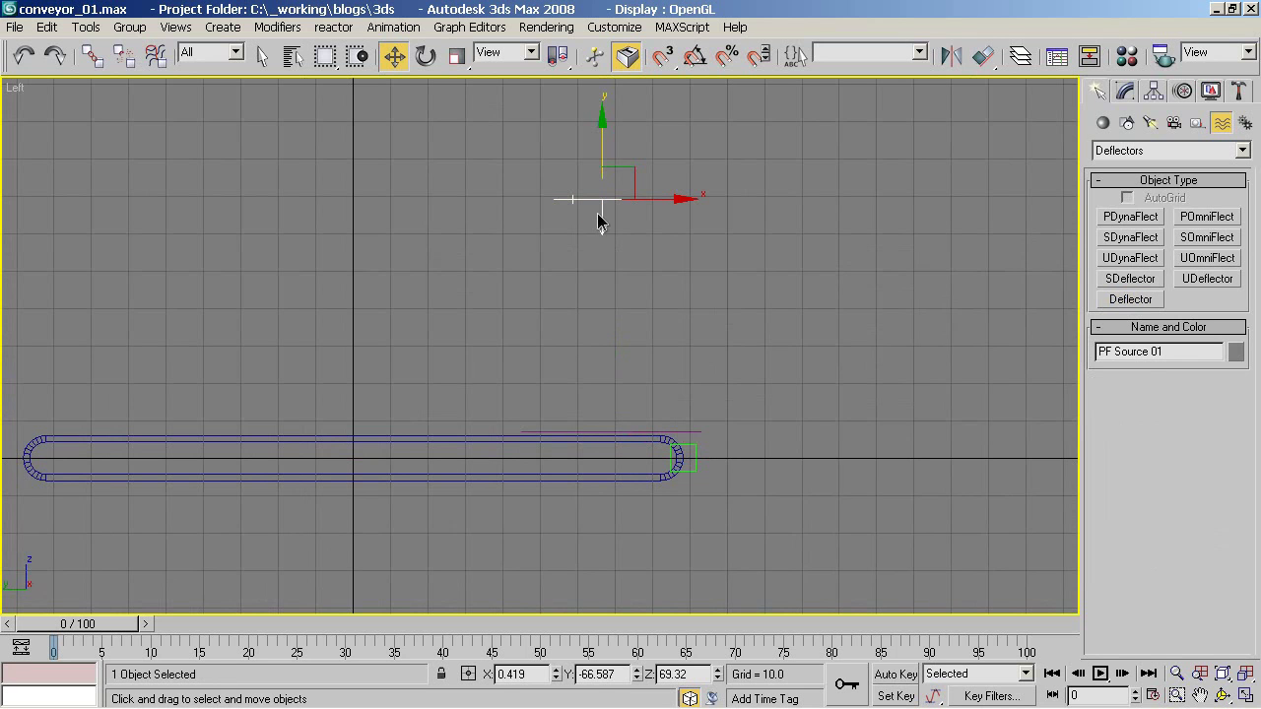
click(1124, 92)
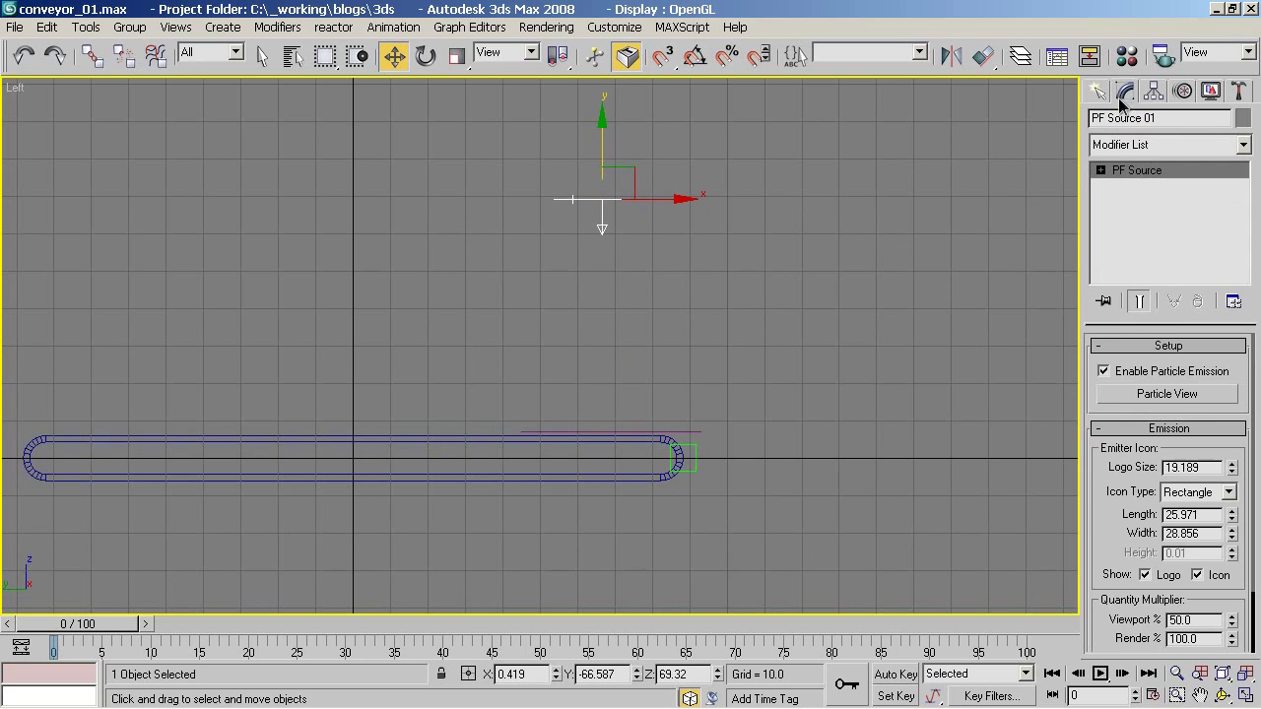
click(1128, 394)
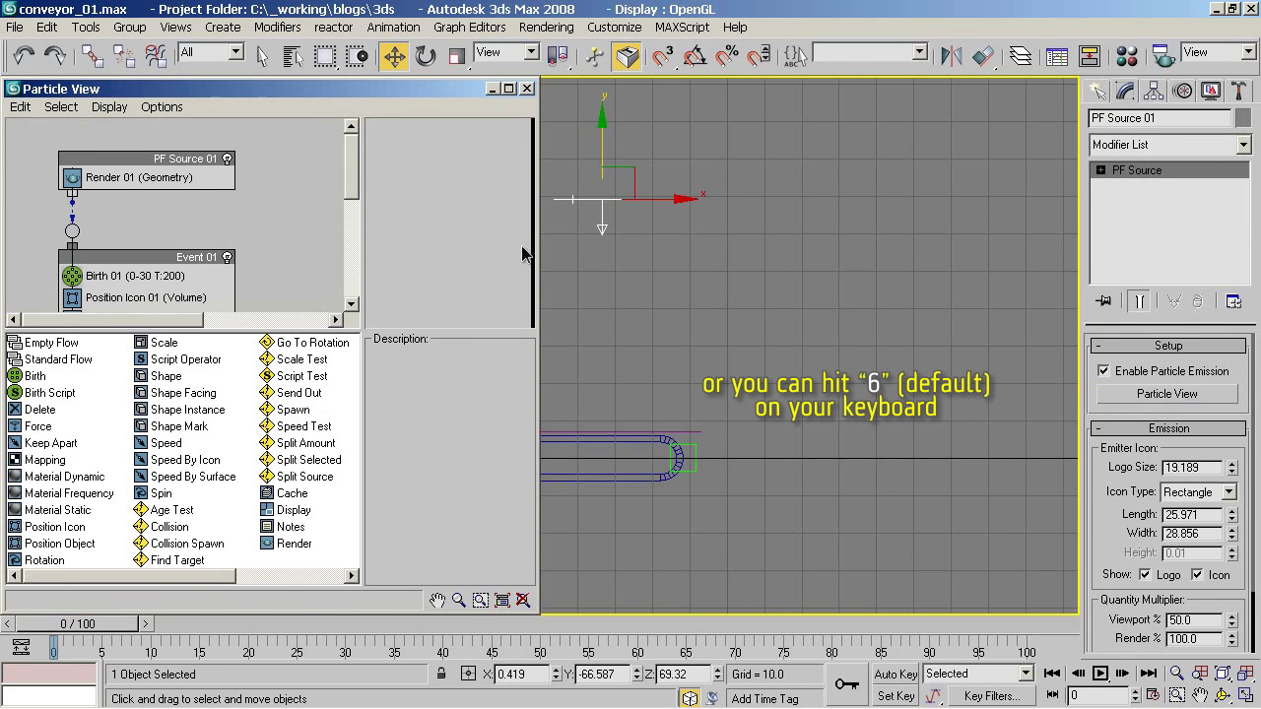
middle_drag(594, 325, 844, 328)
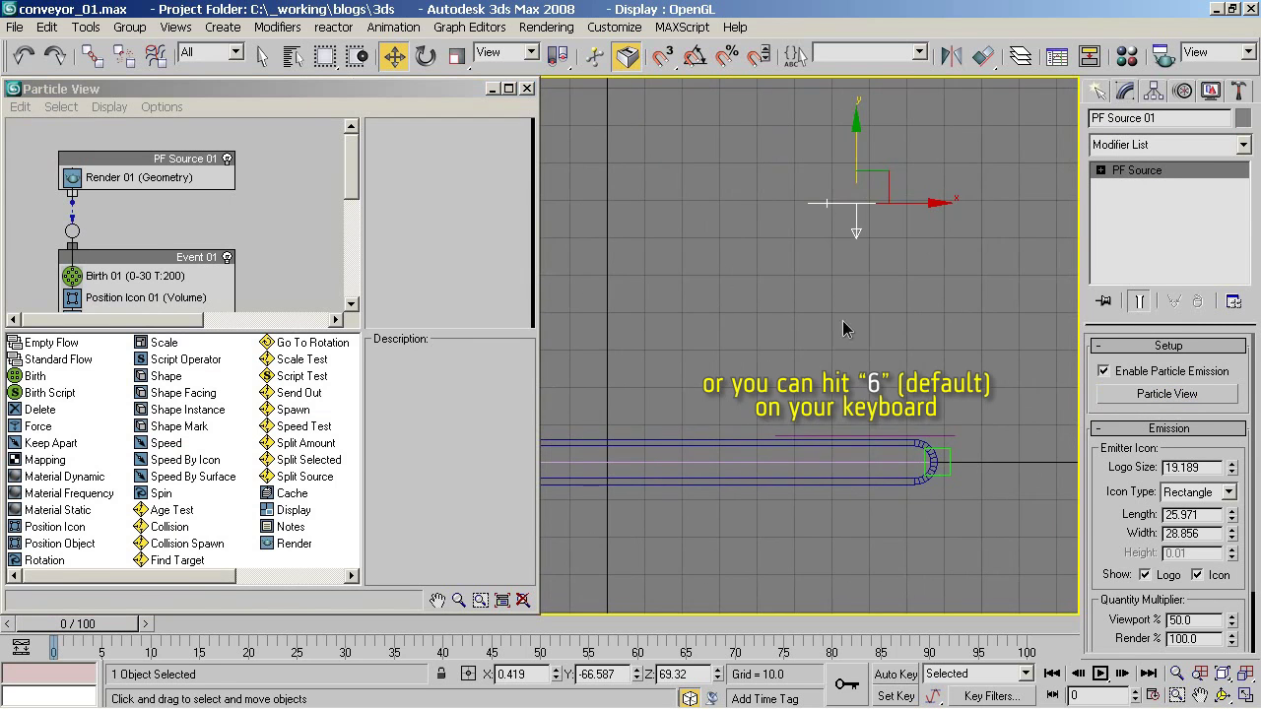
scroll(191, 198, down, 1)
scroll(177, 207, down, 1)
scroll(157, 222, down, 1)
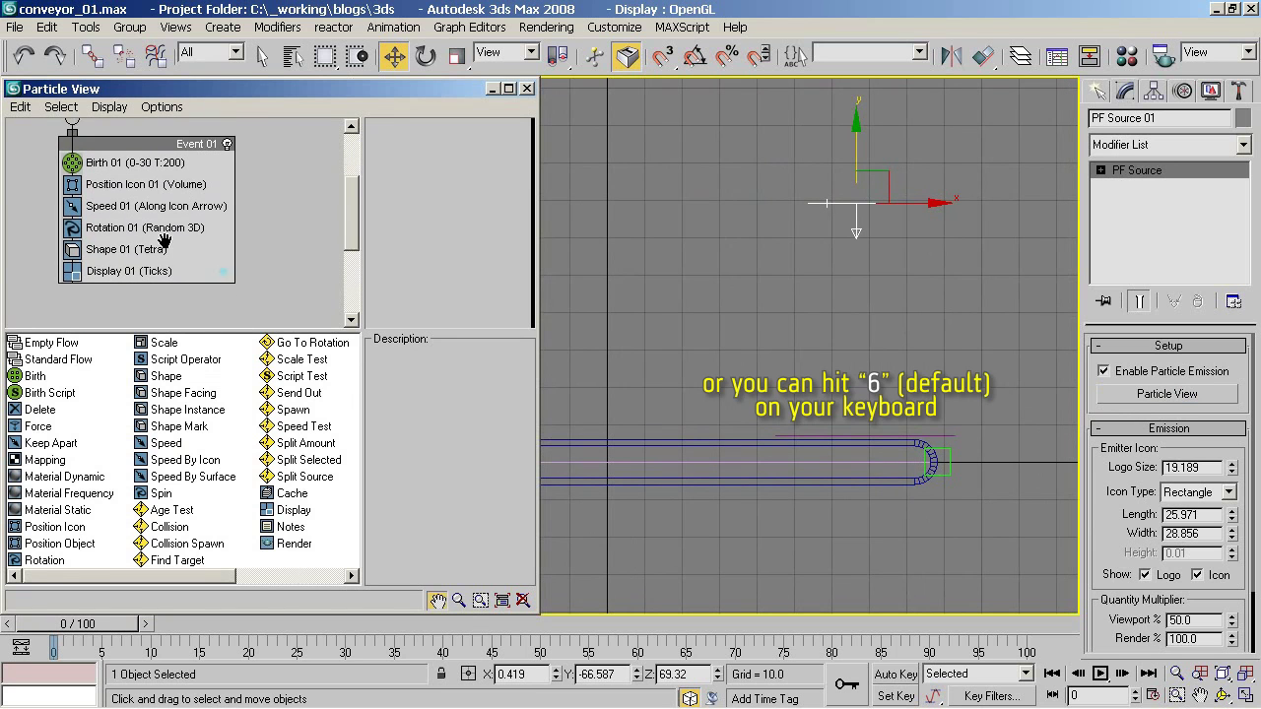
scroll(141, 234, down, 1)
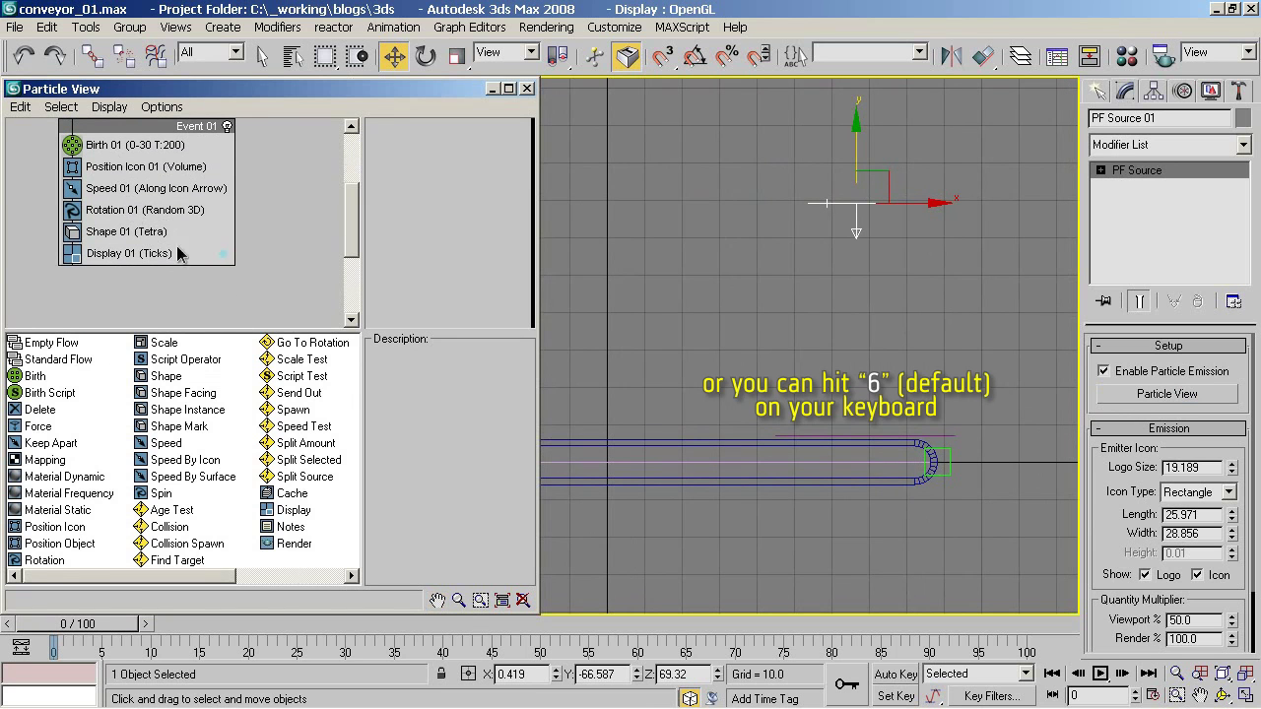
scroll(182, 254, up, 1)
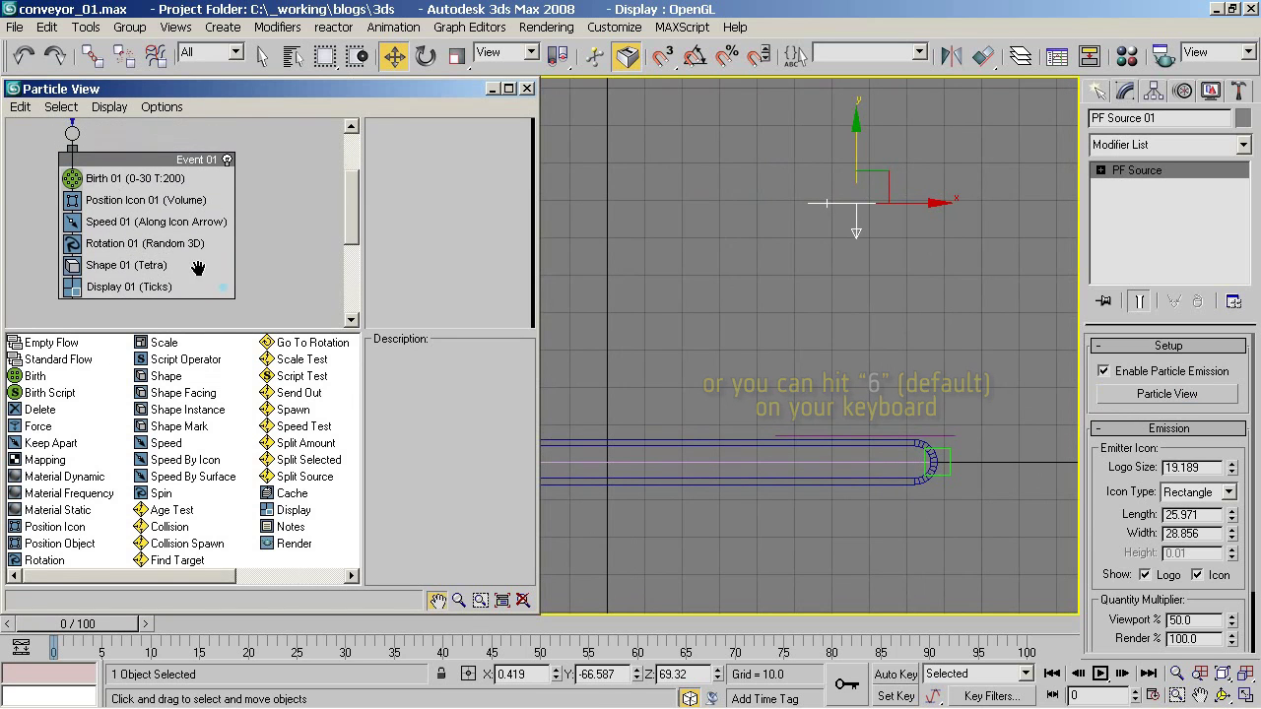
Add a Collision test to Event 01 that uses Deflector01.
click(165, 529)
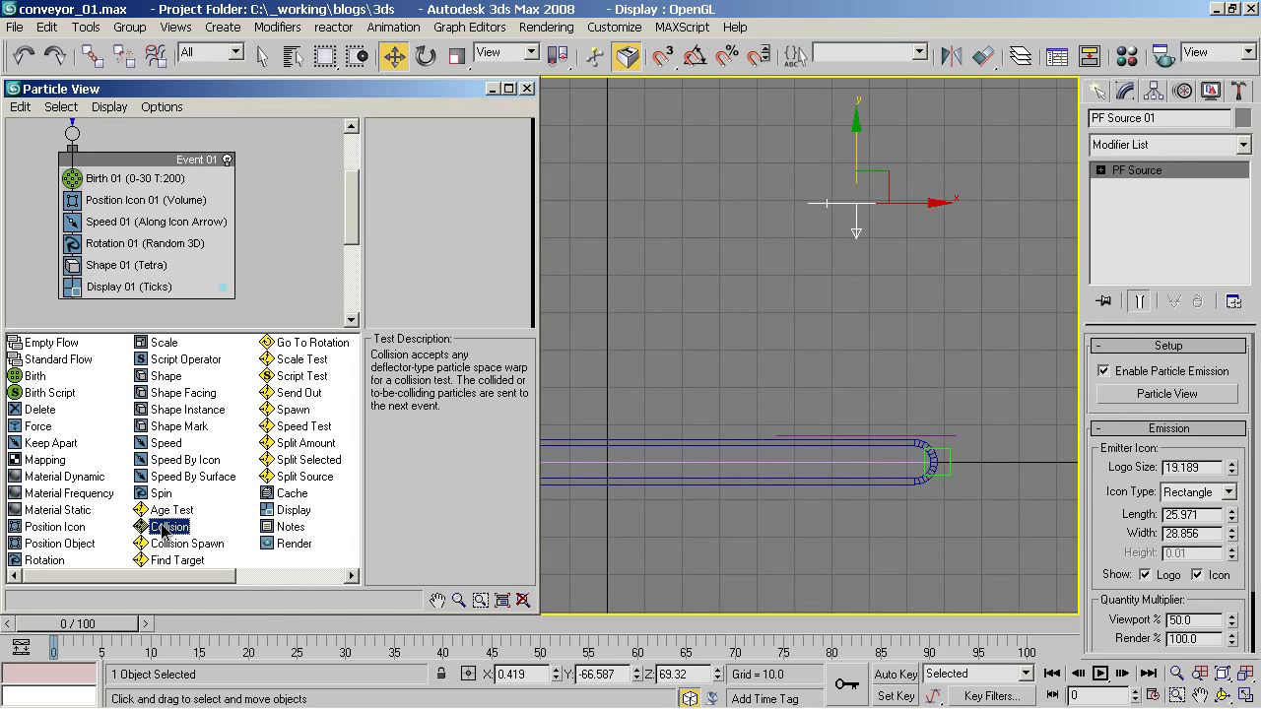
drag(175, 533, 124, 278)
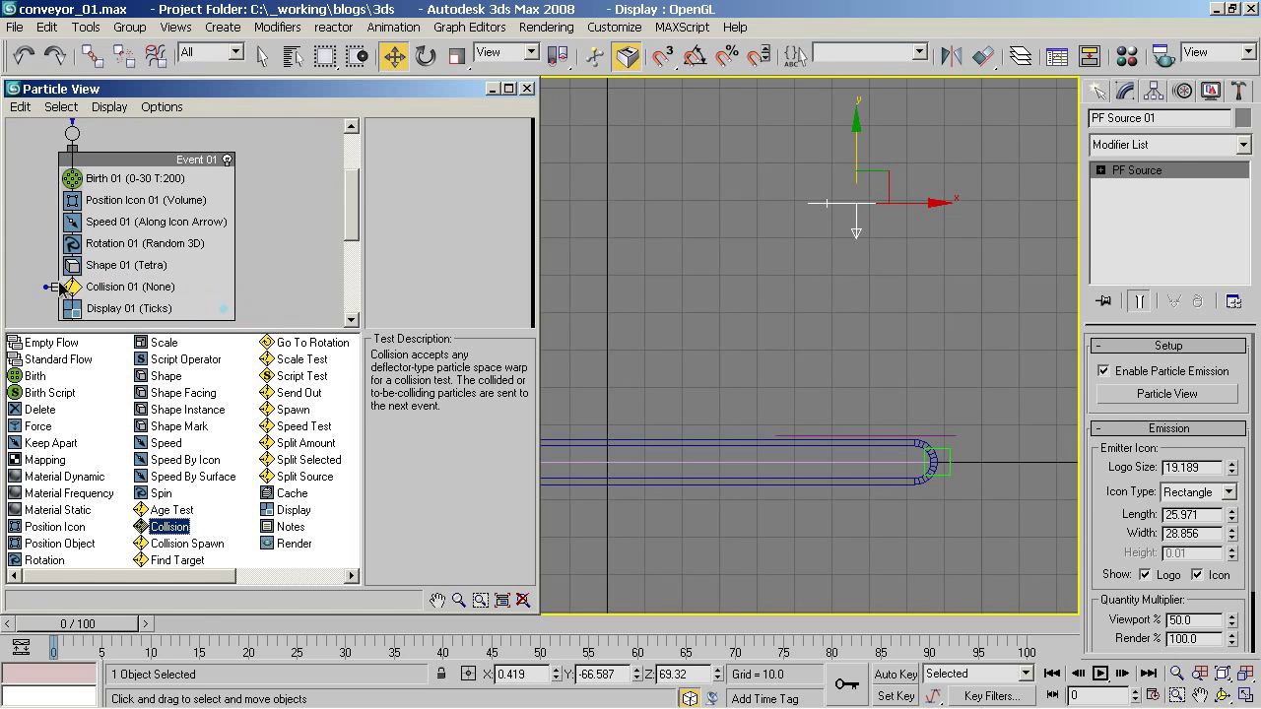
drag(56, 287, 247, 287)
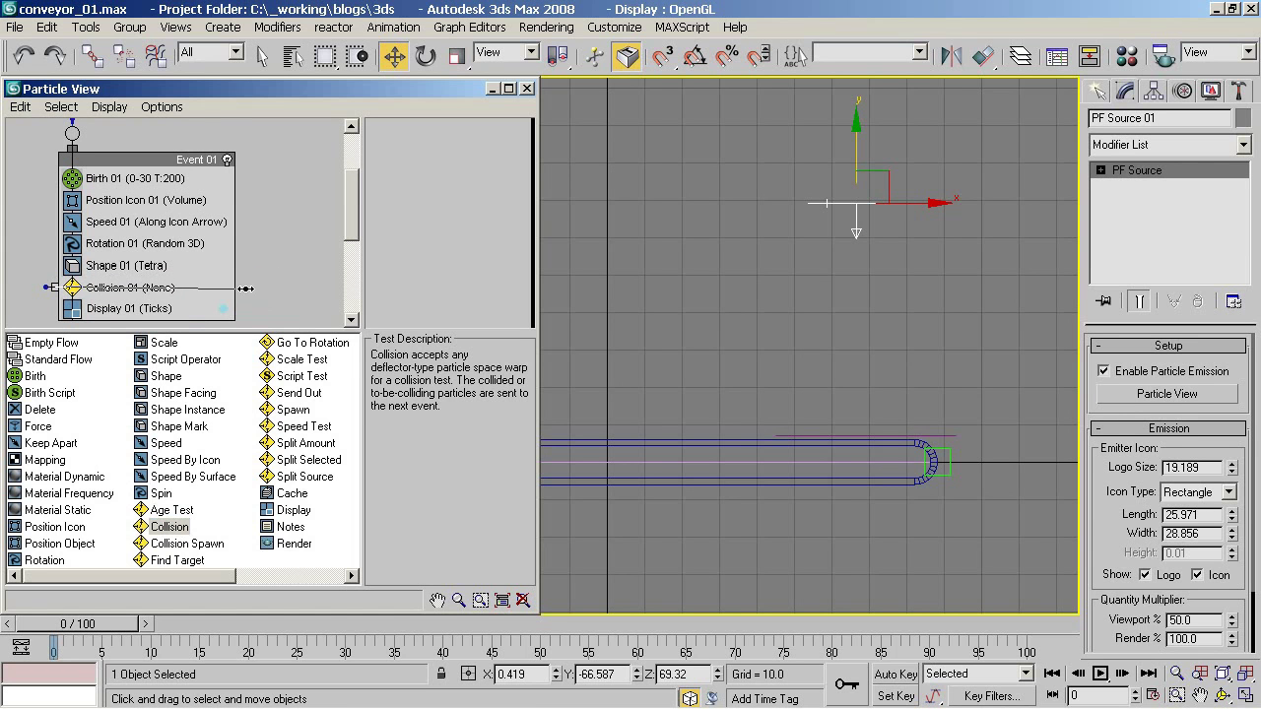
click(132, 252)
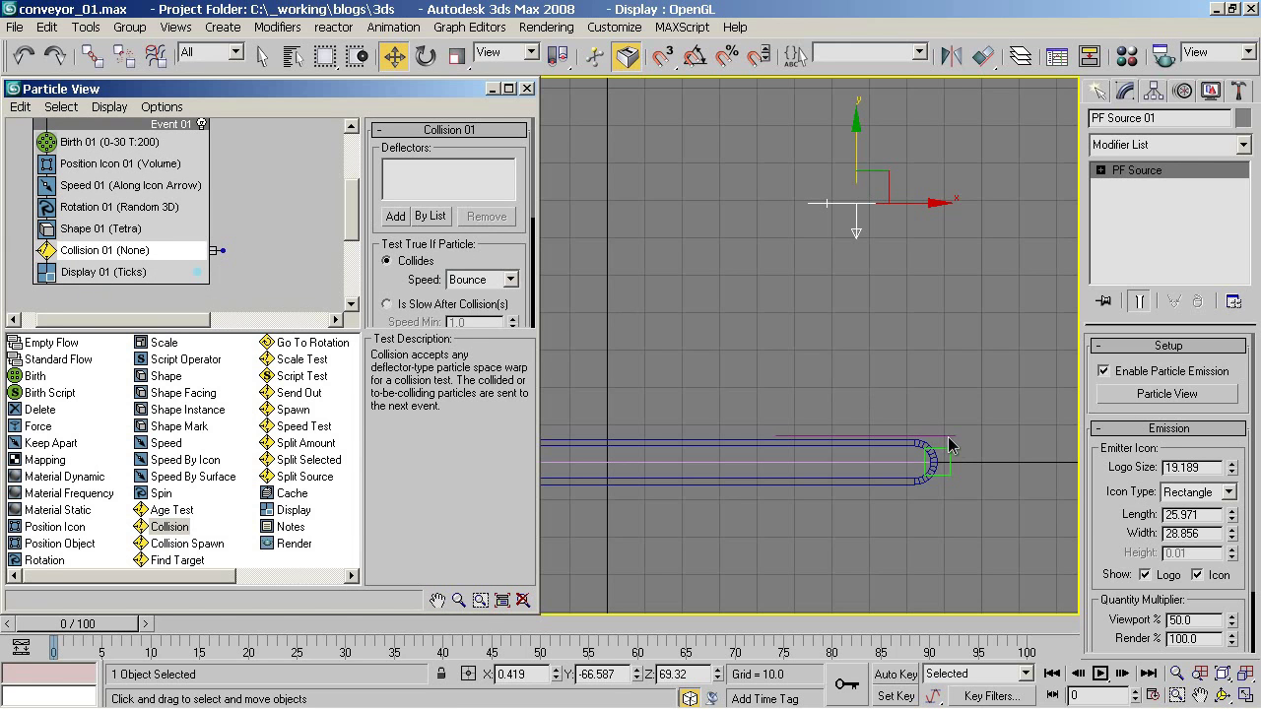
click(395, 215)
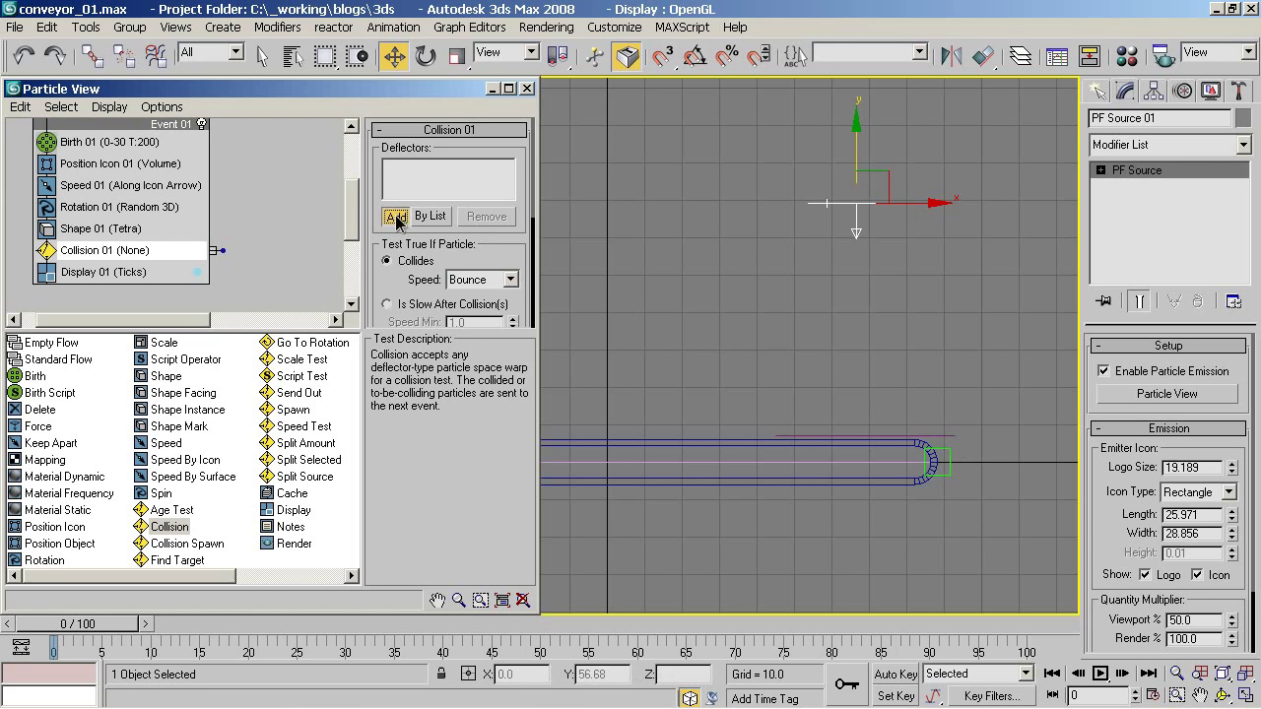
click(940, 435)
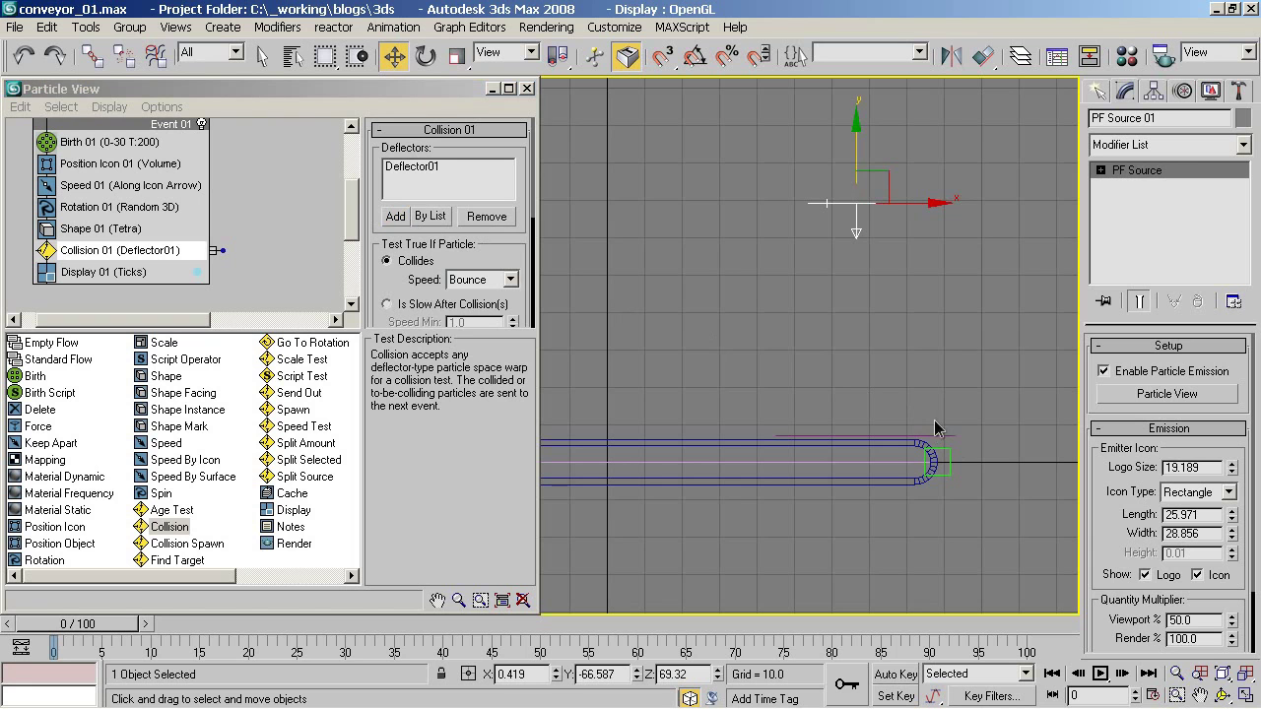
Set the collision speed to Stop so particles halt on the belt.
drag(109, 627, 418, 626)
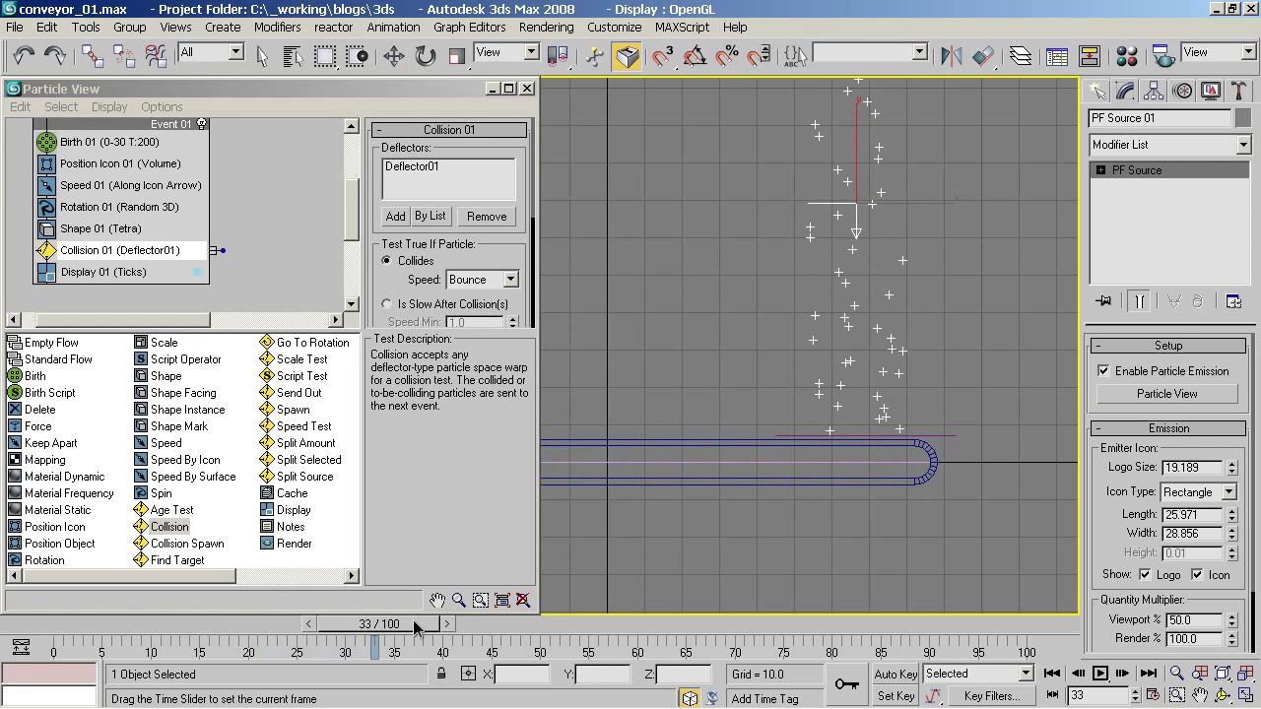
key(w)
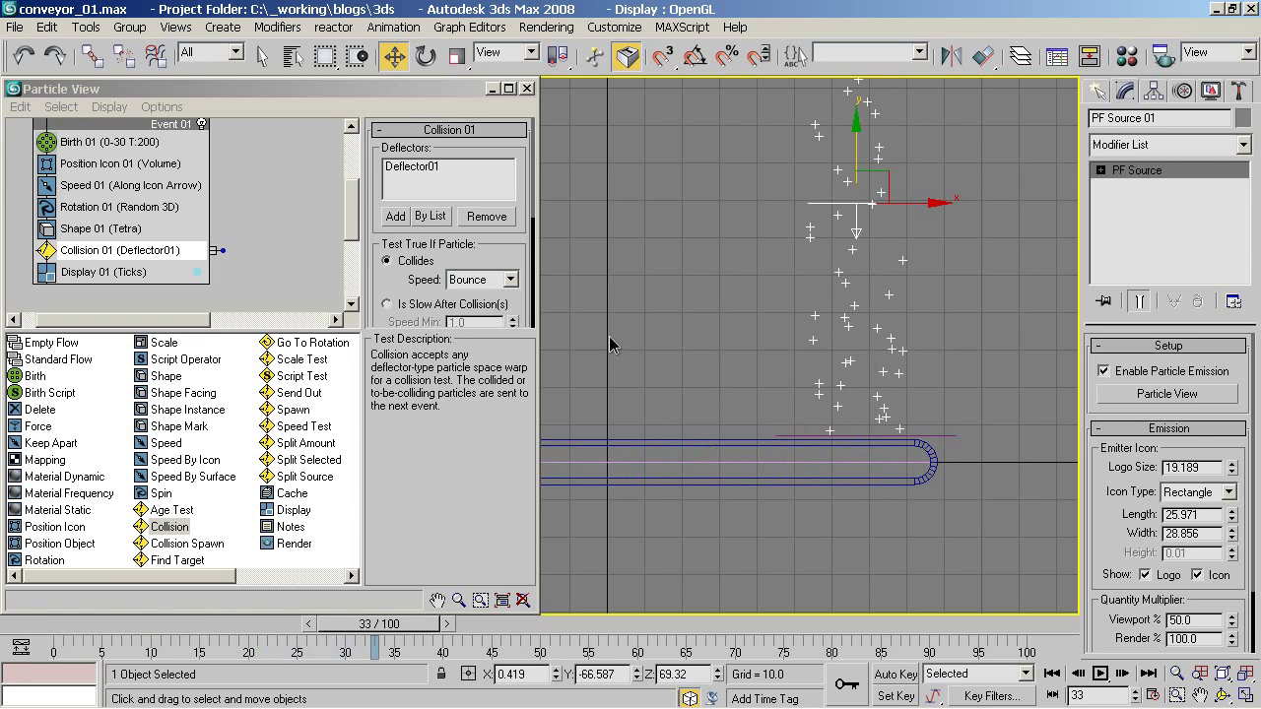
click(475, 282)
click(476, 323)
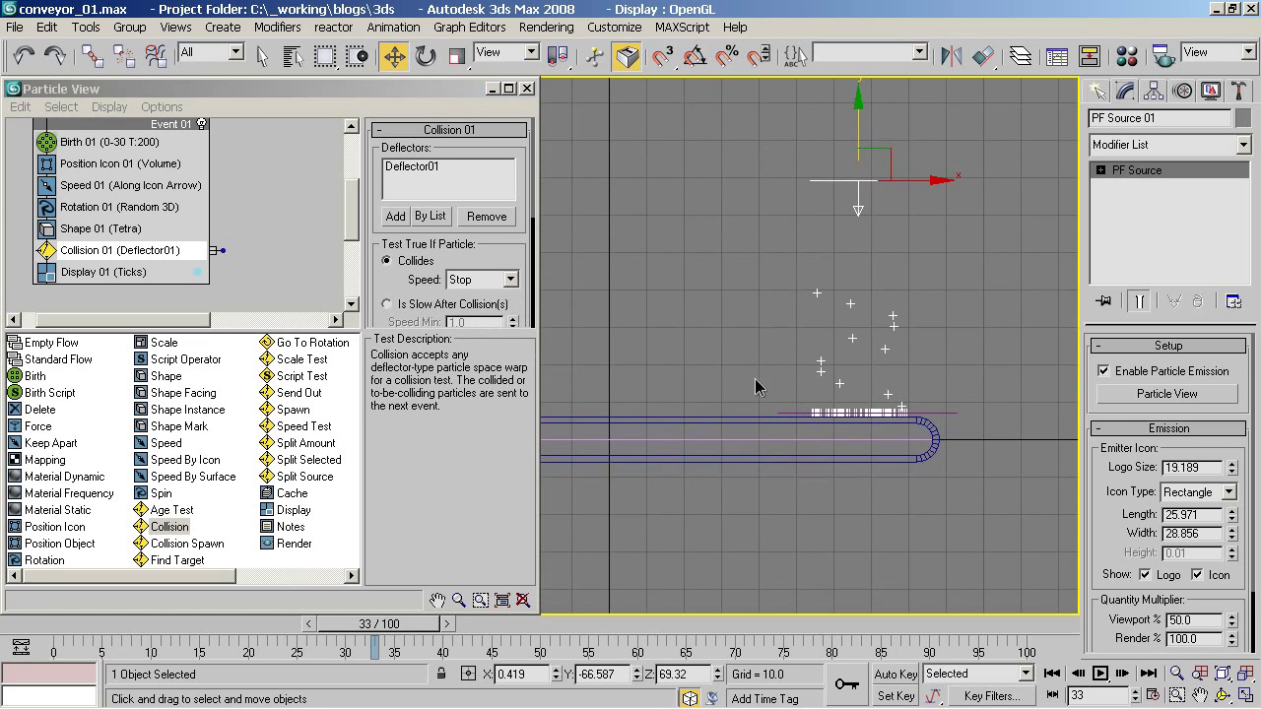
Replay the animation from frame 0 in the Perspective view to check particles stopping.
key(alt+w)
right_click(778, 430)
key(alt+w)
scroll(721, 441, down, 5)
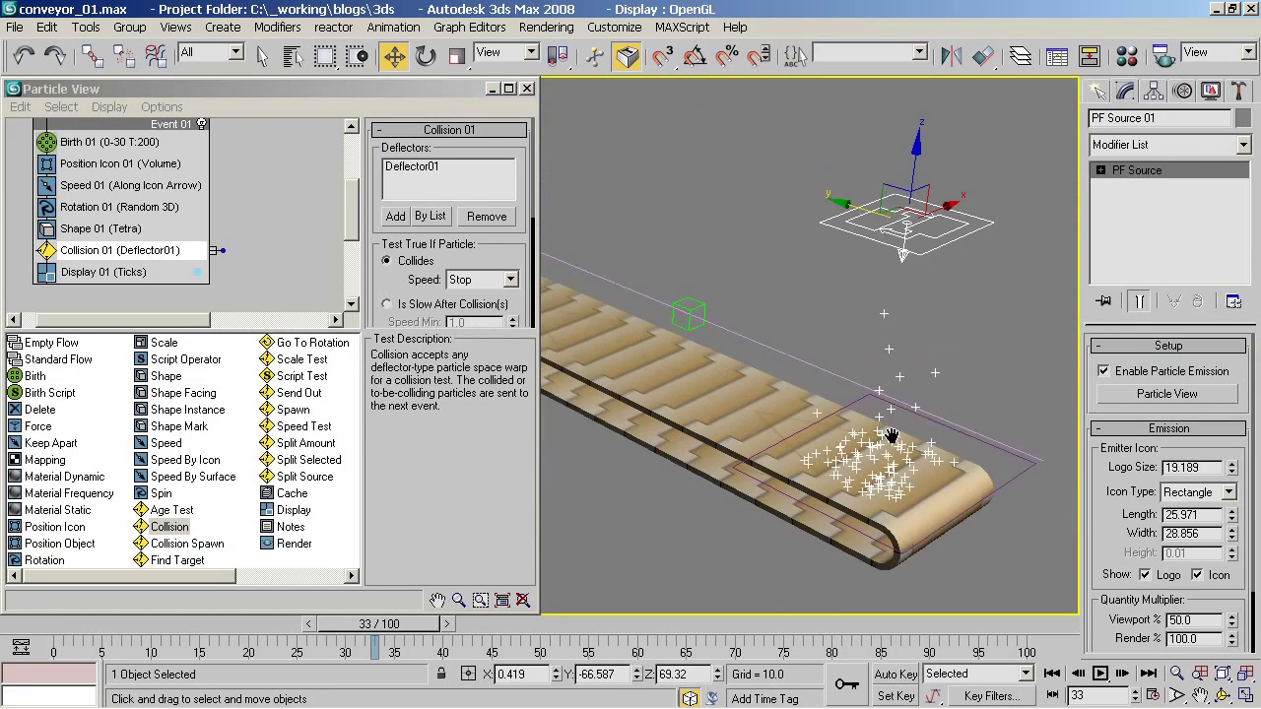
key(alt+w)
alt+middle_drag(875, 451, 877, 549)
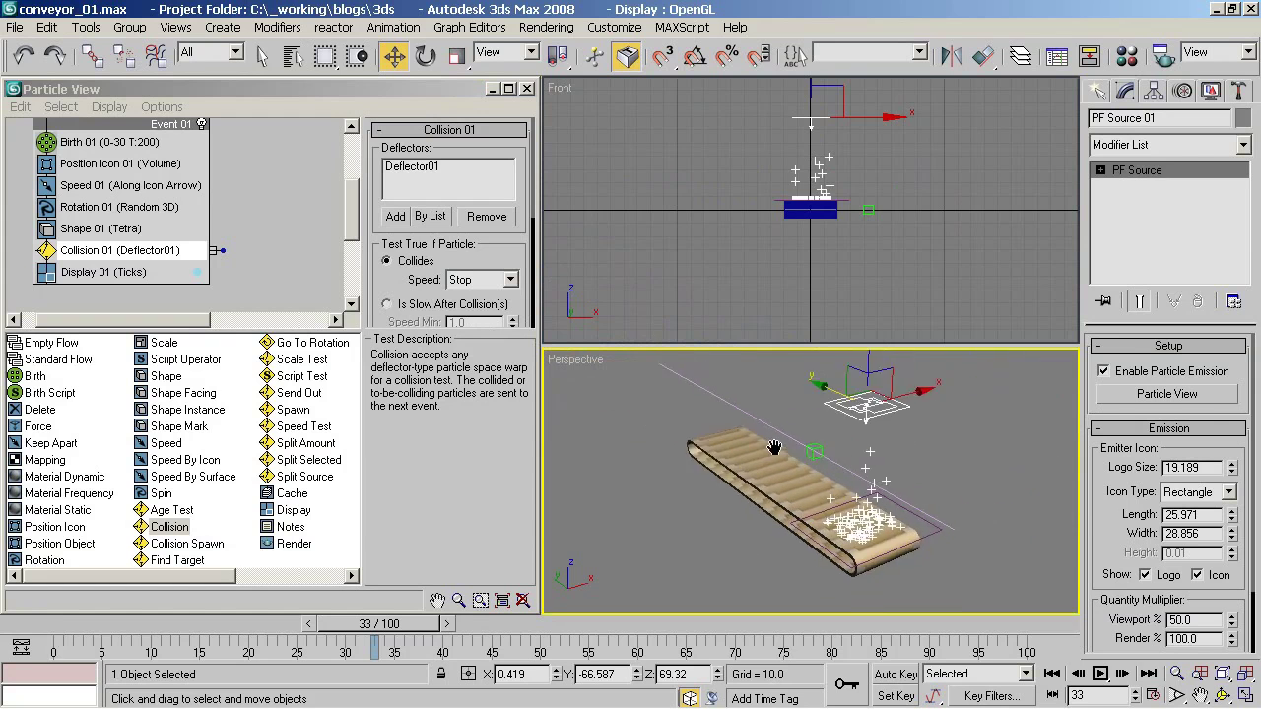
click(1050, 673)
click(1100, 672)
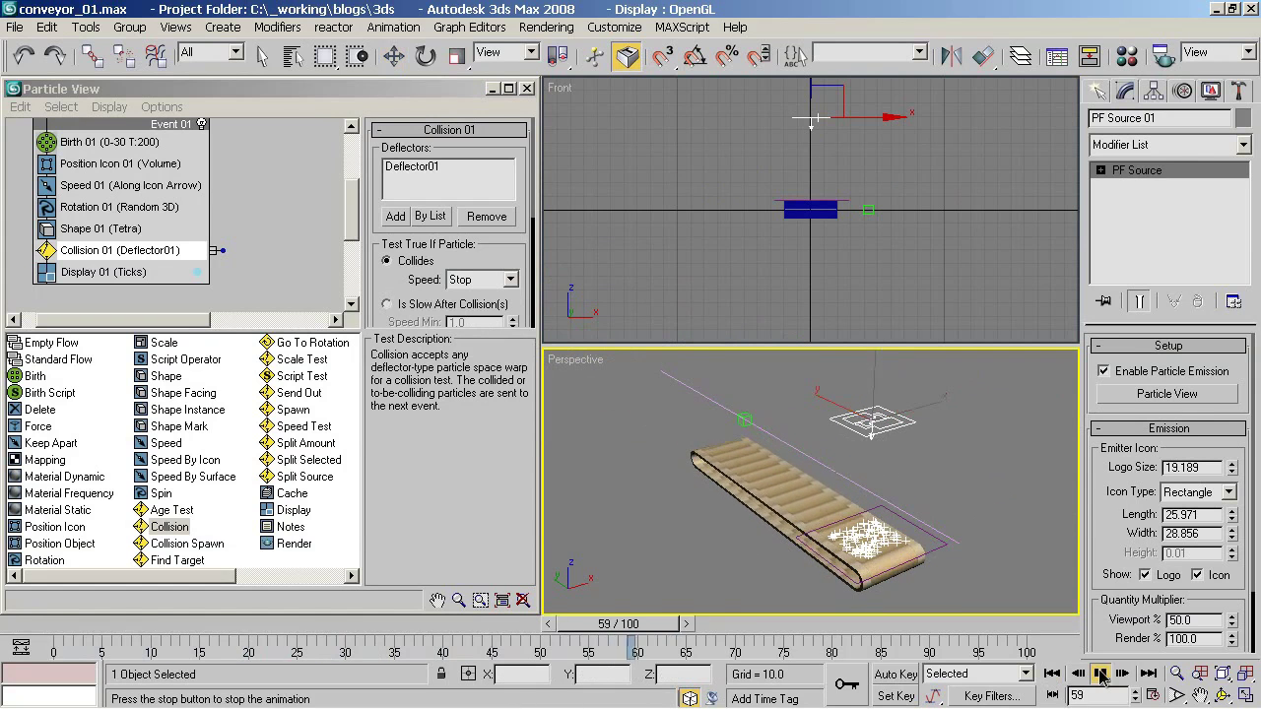
click(1100, 672)
click(1052, 673)
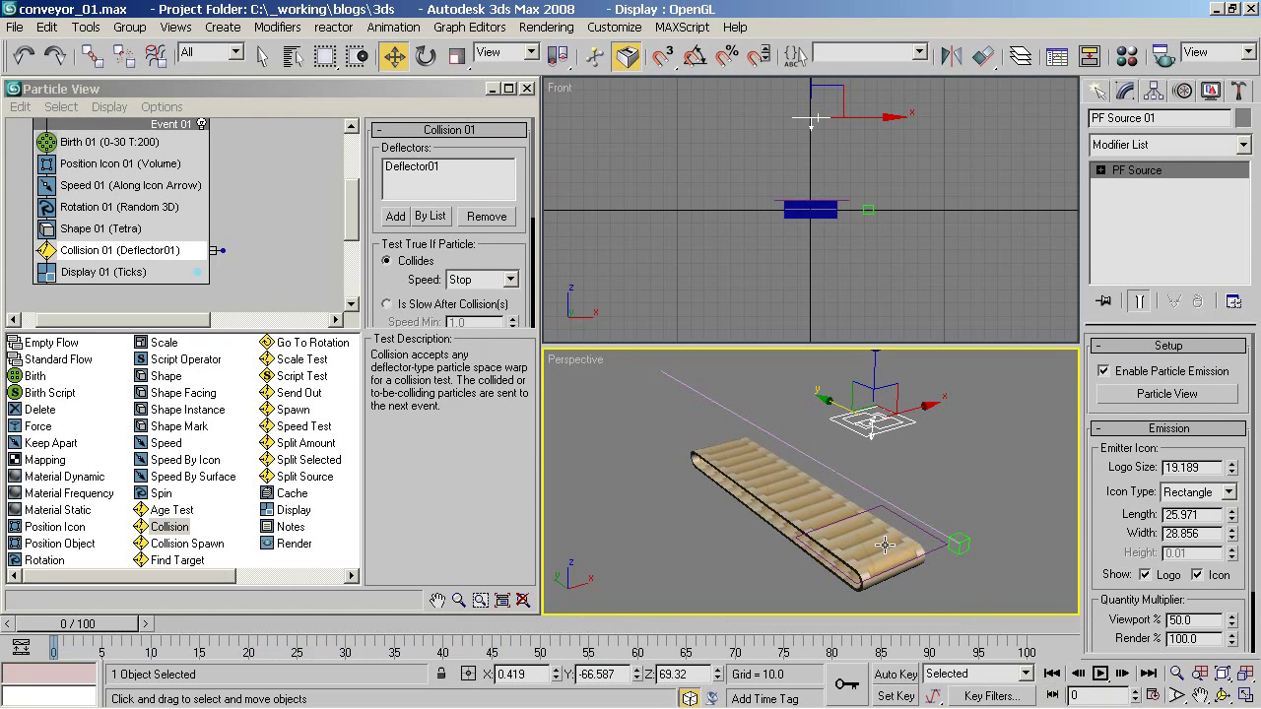
Scrub to frame 15, then drop Speed By Icon onto the canvas as new Event 02.
drag(111, 625, 243, 626)
key(w)
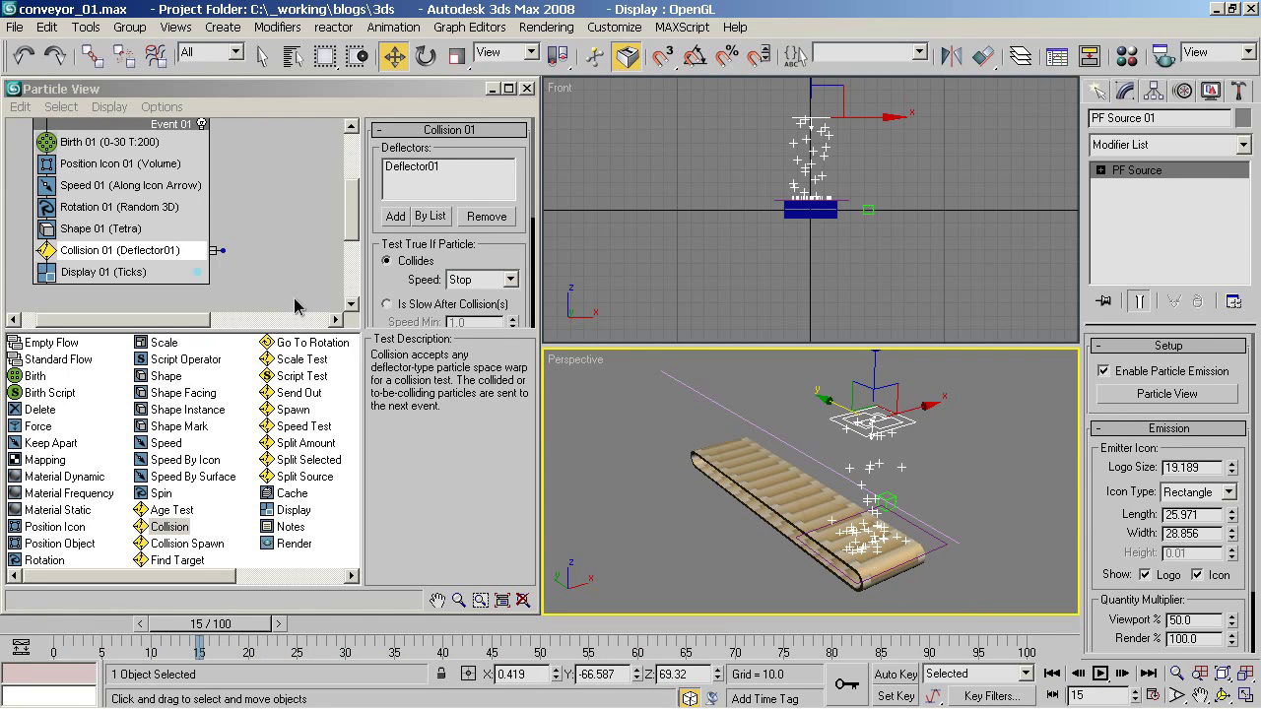
middle_drag(230, 272, 210, 253)
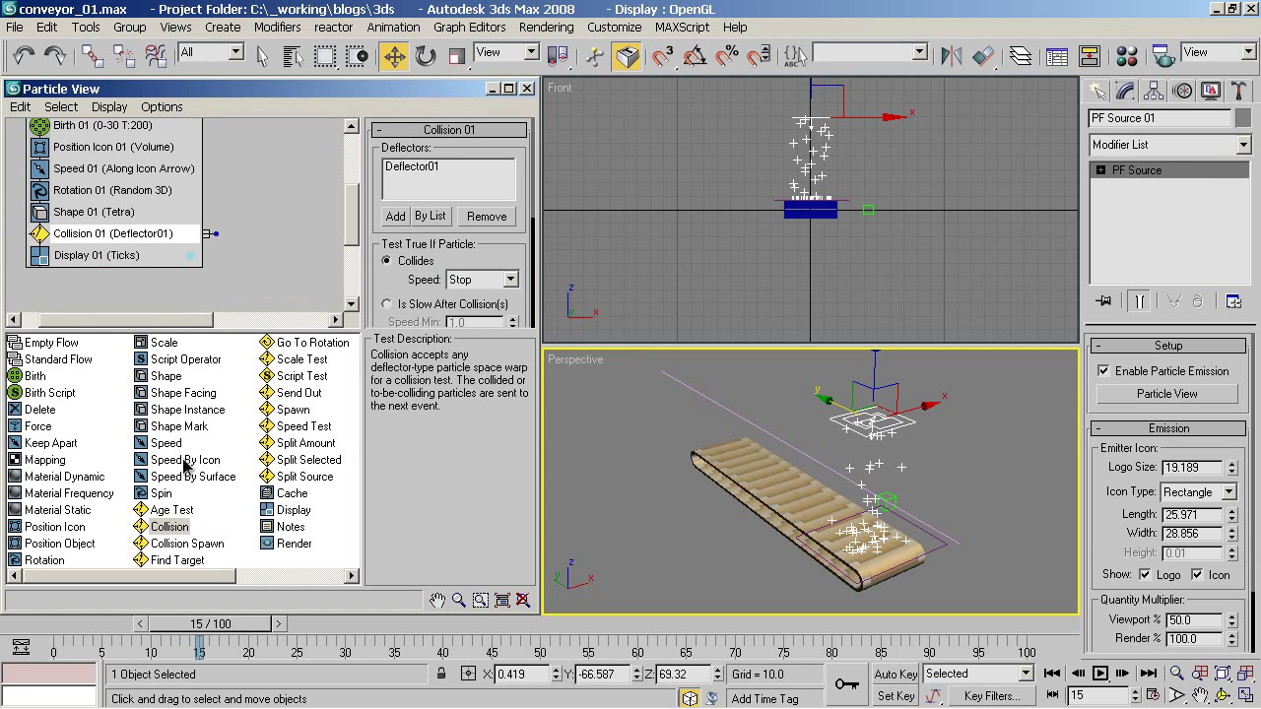
mouse_move(185, 463)
mouse_down()
mouse_move(272, 258)
mouse_move(217, 254)
mouse_up()
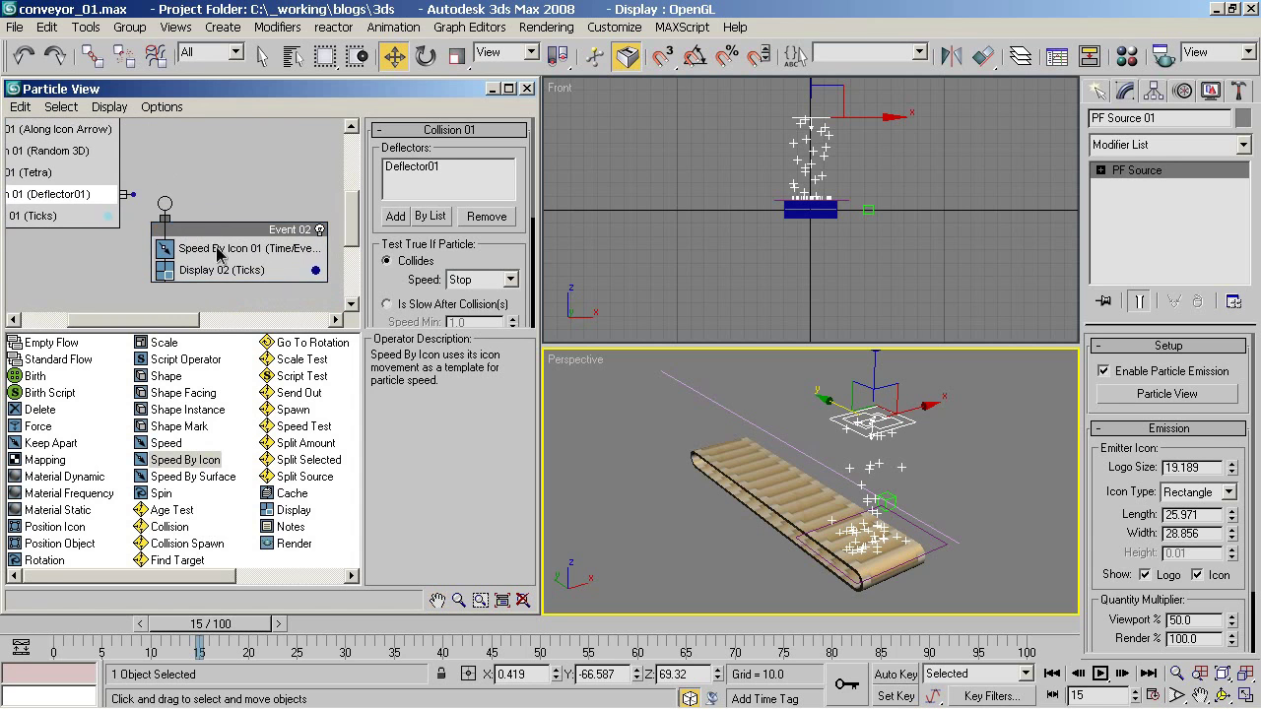
Wire Collision 01's output into Event 02, then slide the Speed By Icon helper to X 77.792.
click(217, 251)
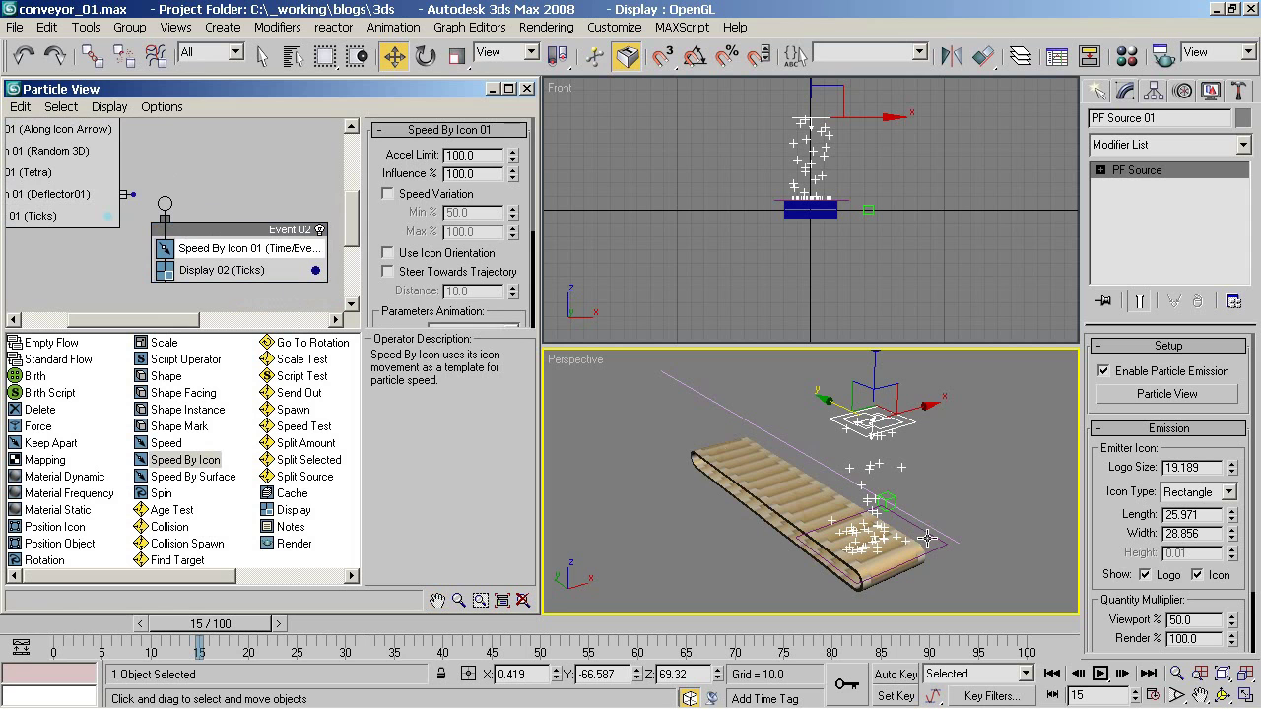
drag(135, 195, 165, 202)
key(F3)
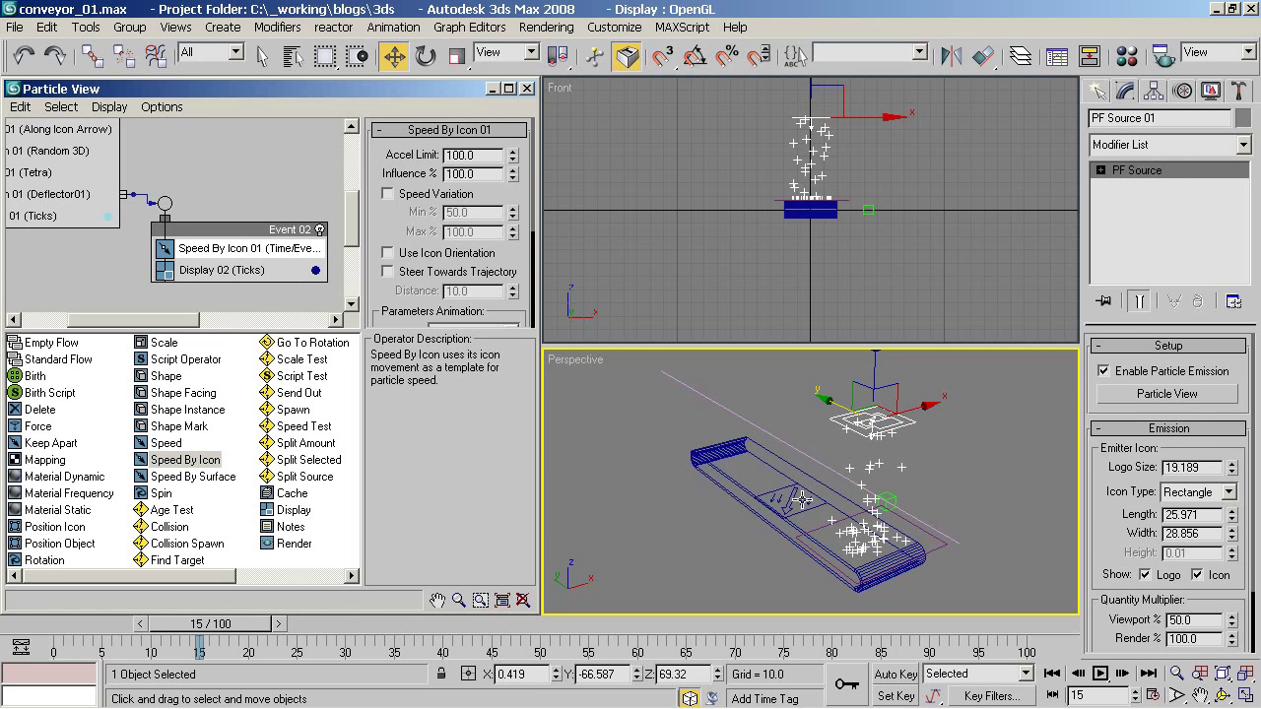
click(802, 500)
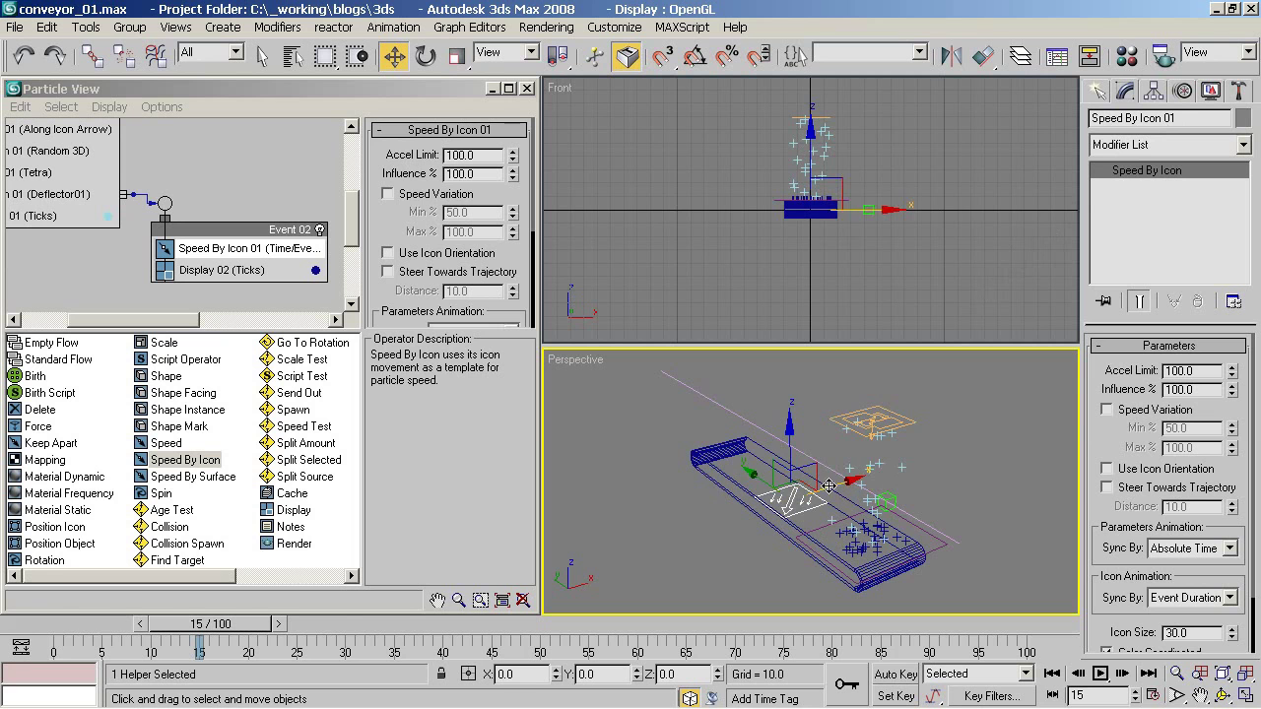
mouse_move(830, 485)
mouse_down()
mouse_move(857, 450)
mouse_move(903, 480)
mouse_up()
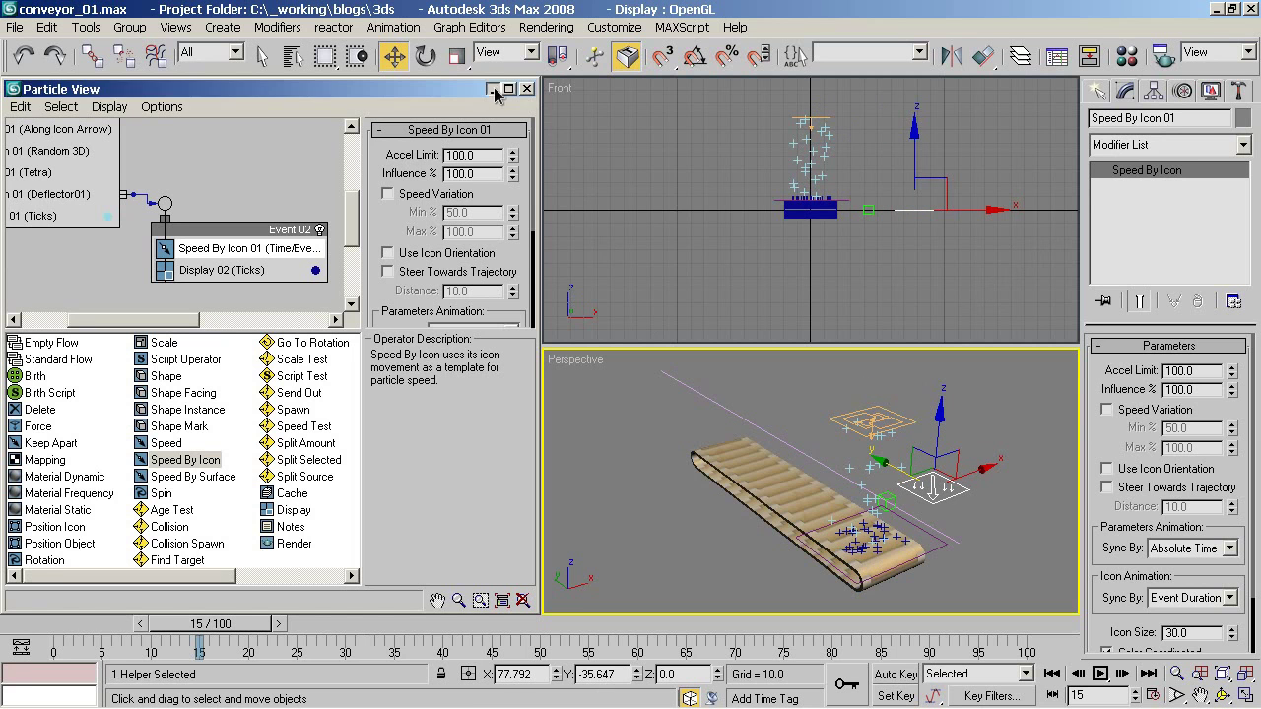
In the enlarged Top view, move the Speed By Icon helper beside the green box.
click(491, 88)
right_click(311, 202)
key(alt+w)
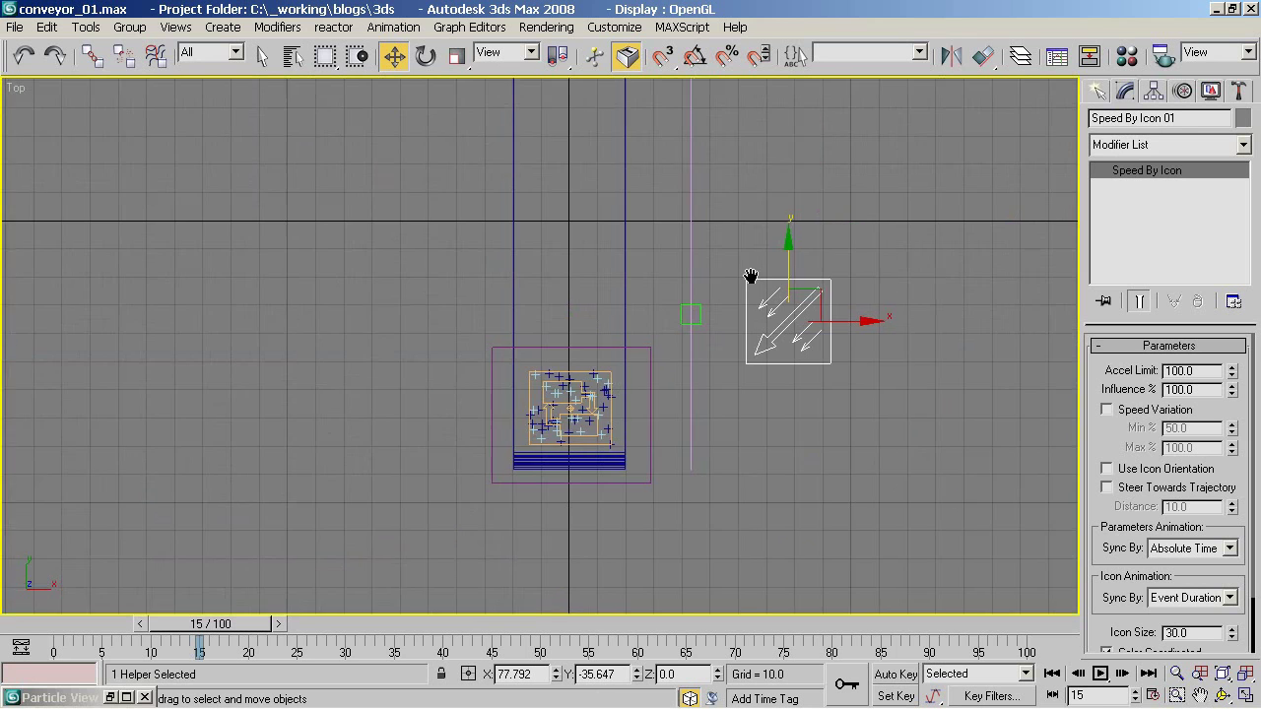
scroll(709, 295, down, 2)
middle_drag(711, 312, 659, 328)
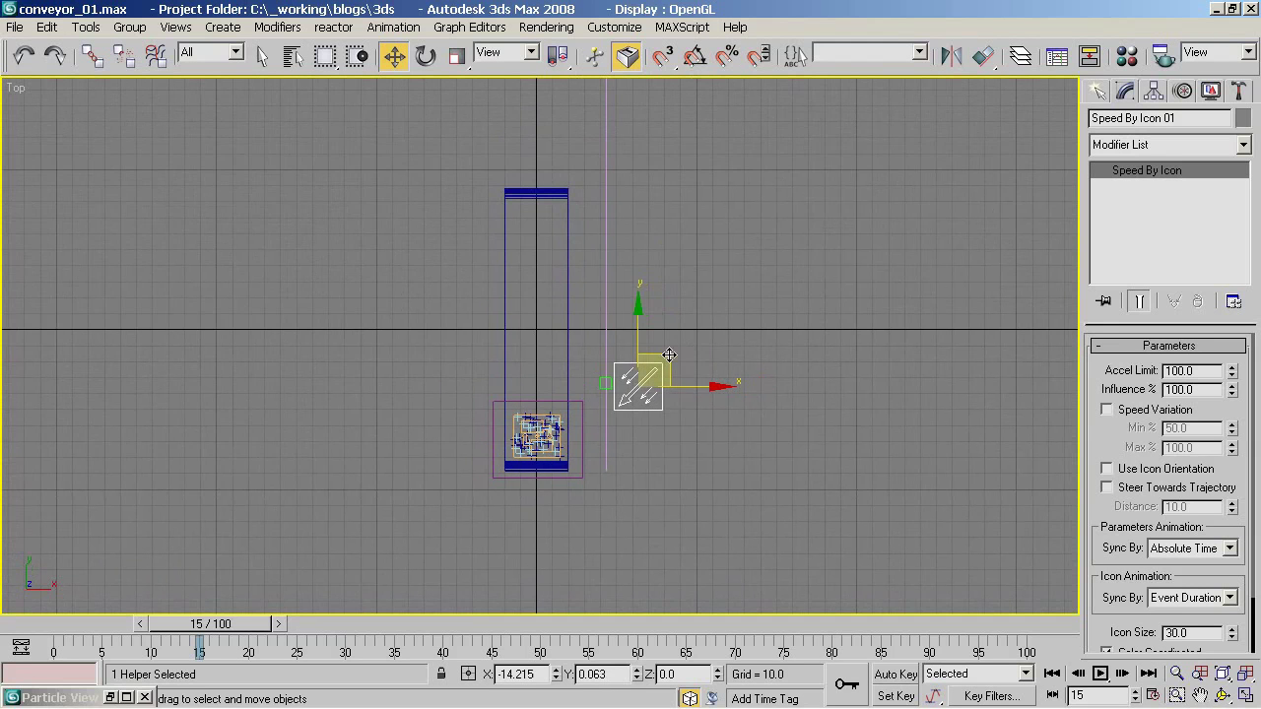
drag(642, 392, 624, 389)
scroll(612, 364, up, 2)
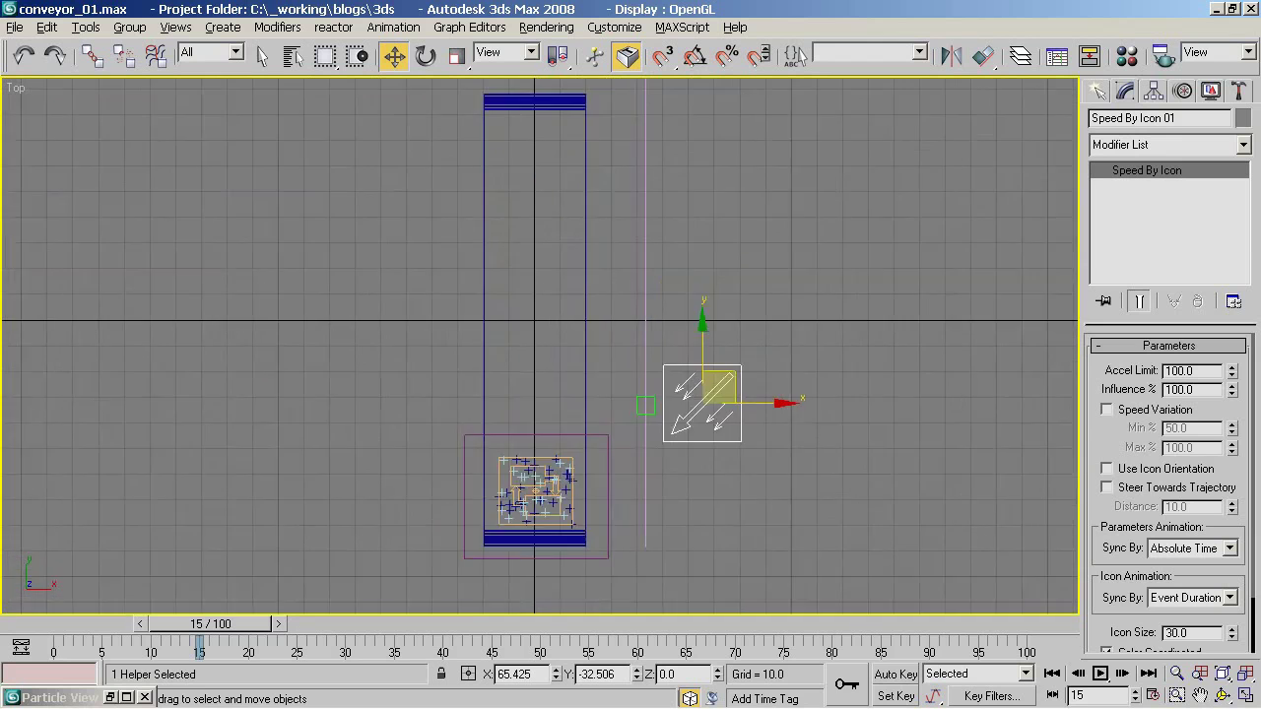
scroll(623, 330, up, 2)
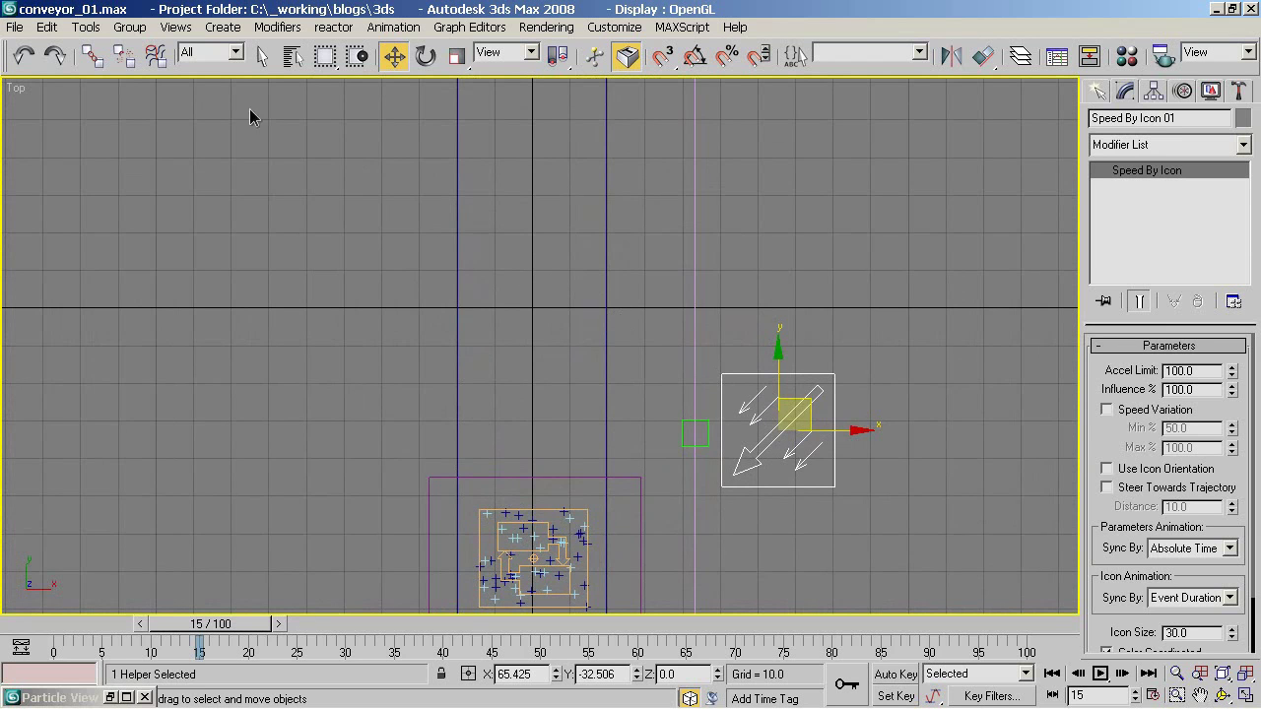
Link the helper to the green box, then scrub to frame 20 to confirm it follows.
click(91, 56)
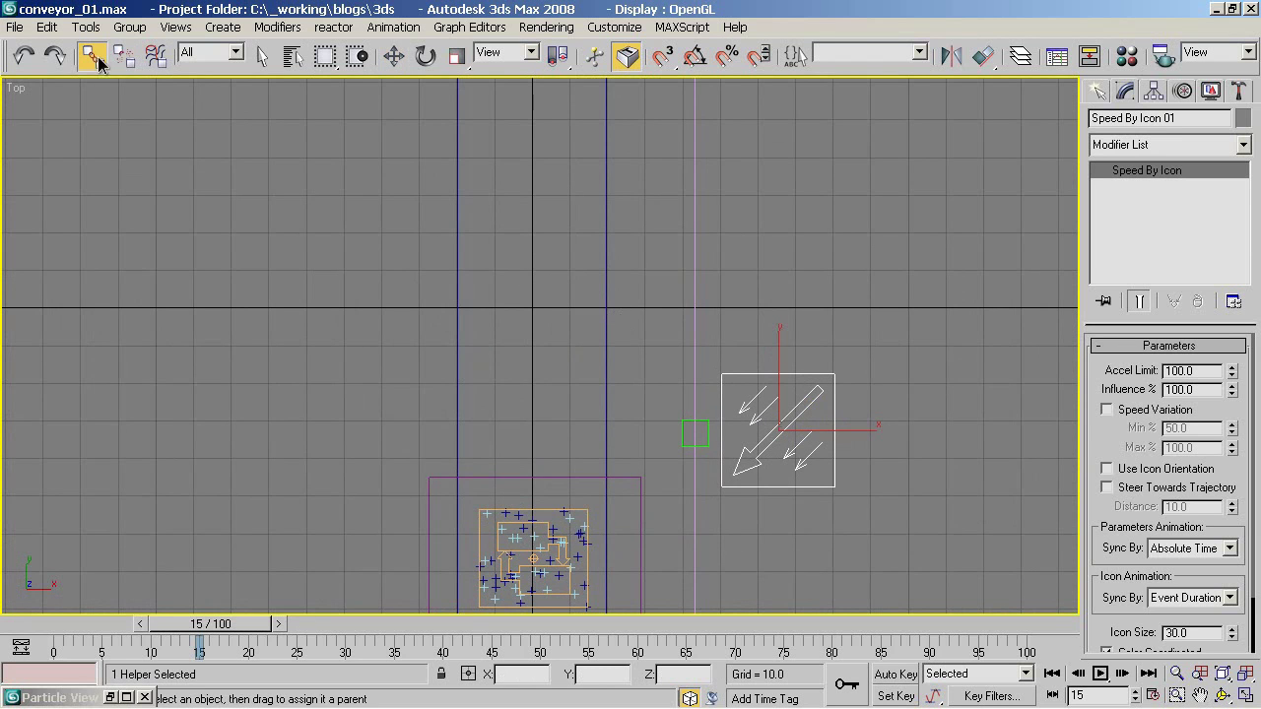
drag(746, 375, 706, 425)
scroll(540, 345, down, 5)
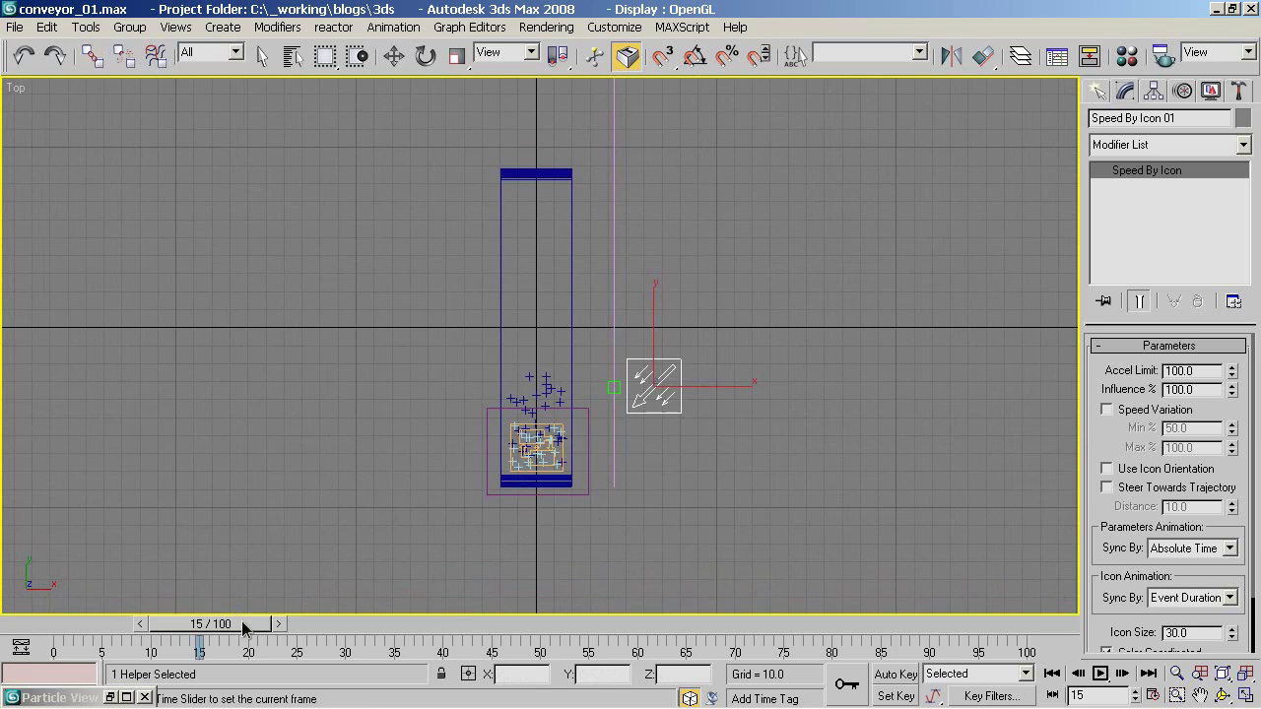
drag(246, 624, 591, 623)
key(alt+w)
right_click(773, 531)
Play the animation from frame 0 in a full-screen Perspective view, panning to follow the belt.
key(alt+w)
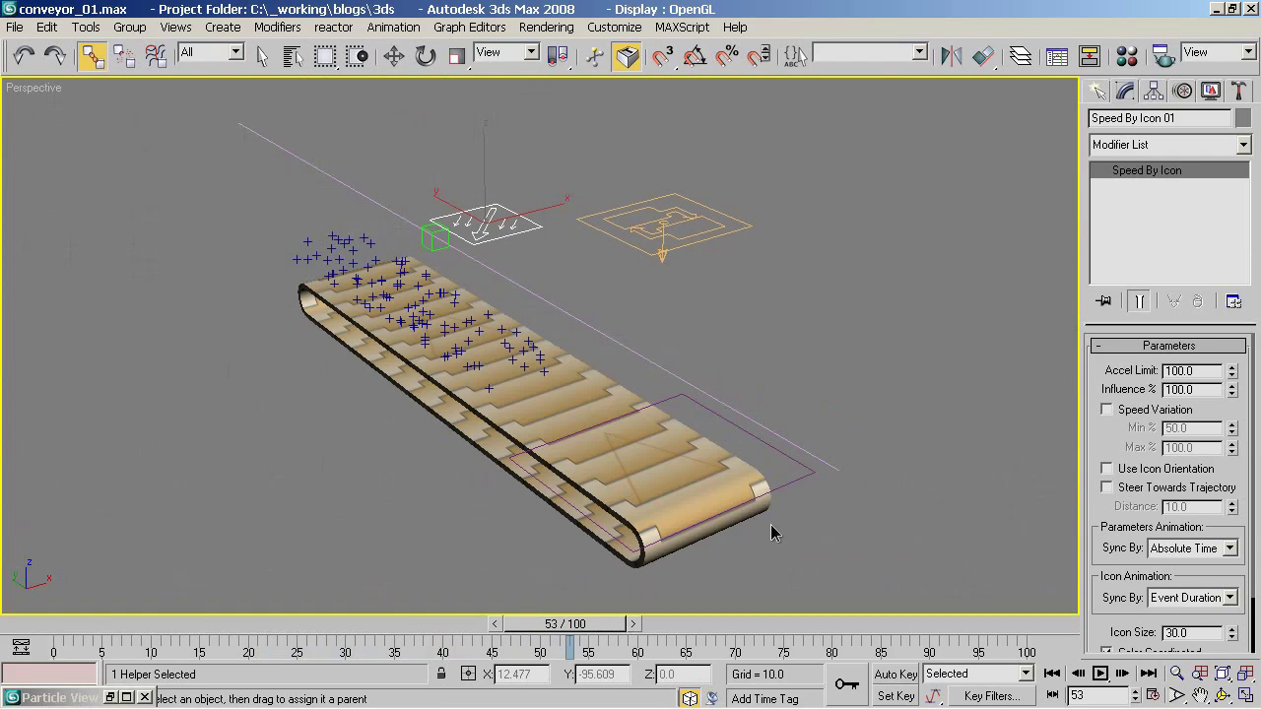
click(1052, 674)
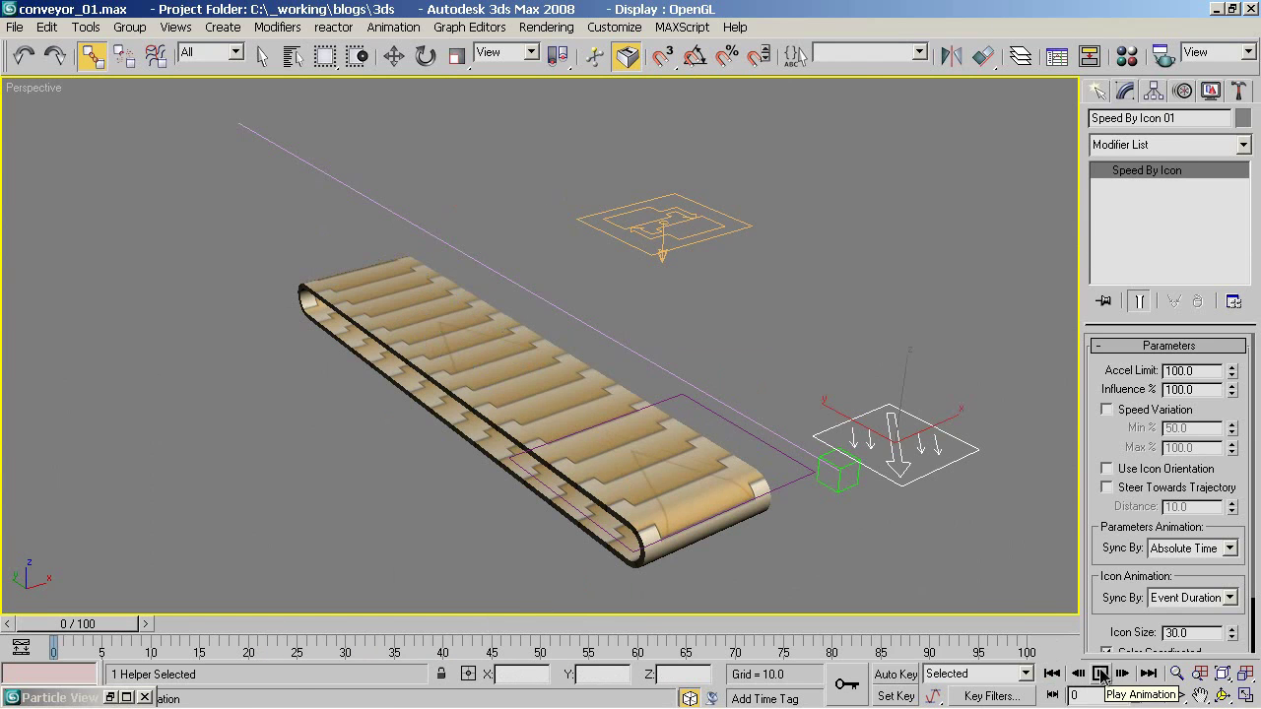
click(1101, 674)
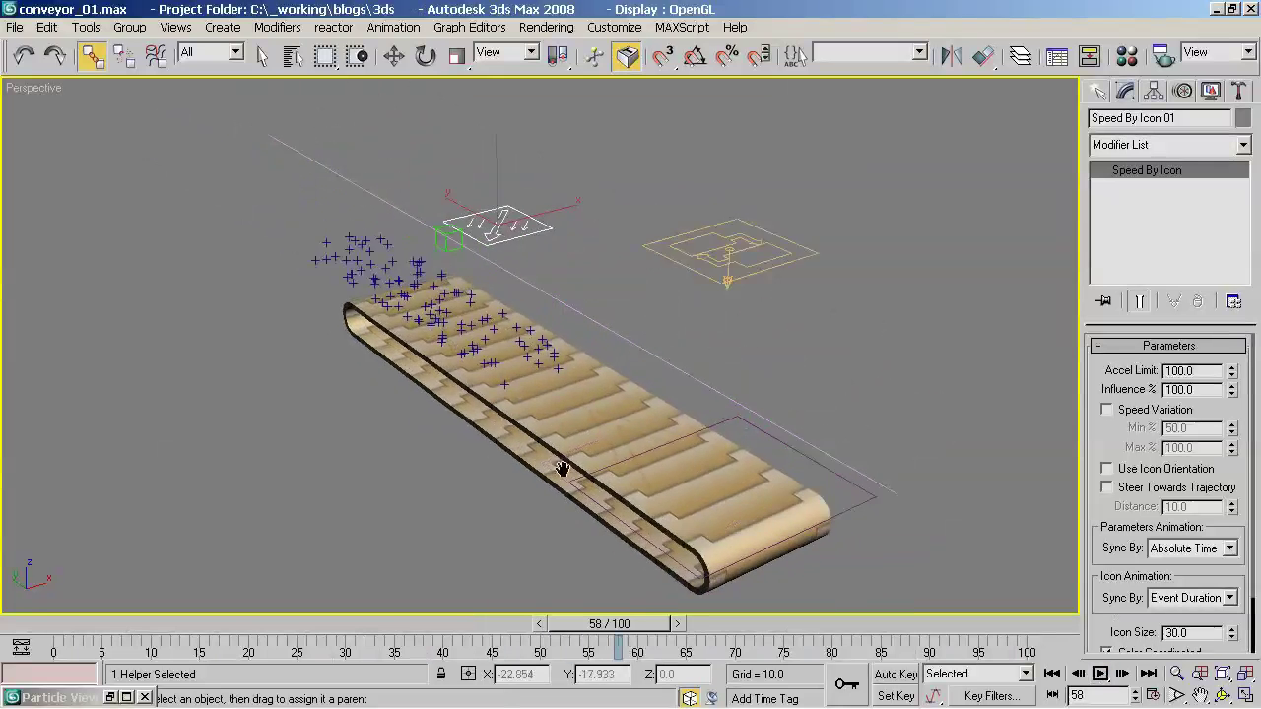
middle_drag(561, 469, 601, 492)
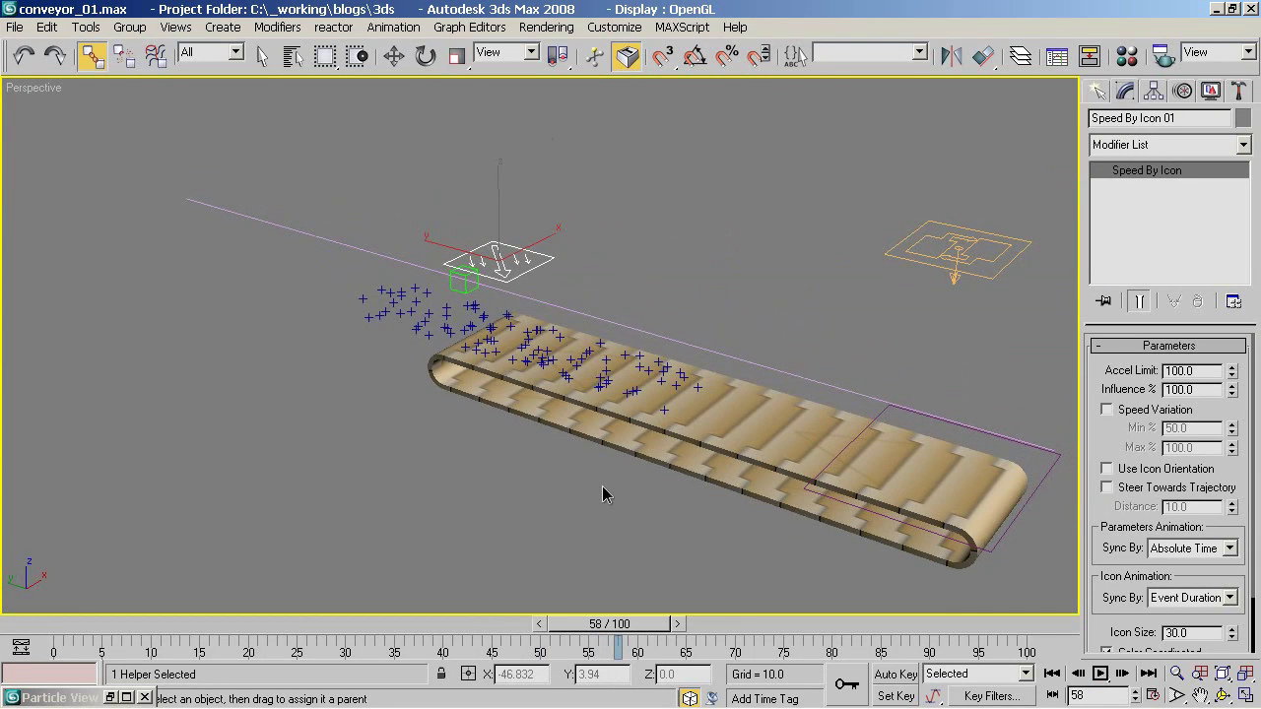
middle_drag(602, 486, 531, 483)
Select Deflector01 and try a rotated clone in the Left view, then cancel it.
click(963, 472)
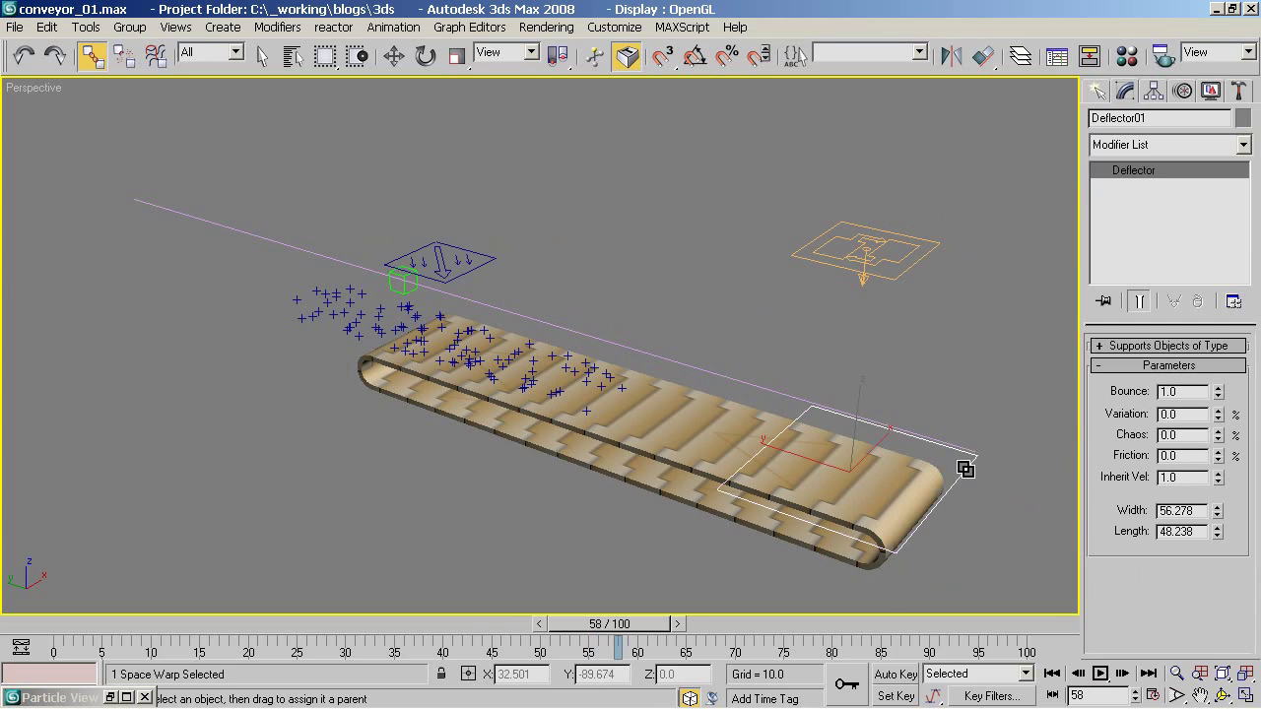
click(393, 57)
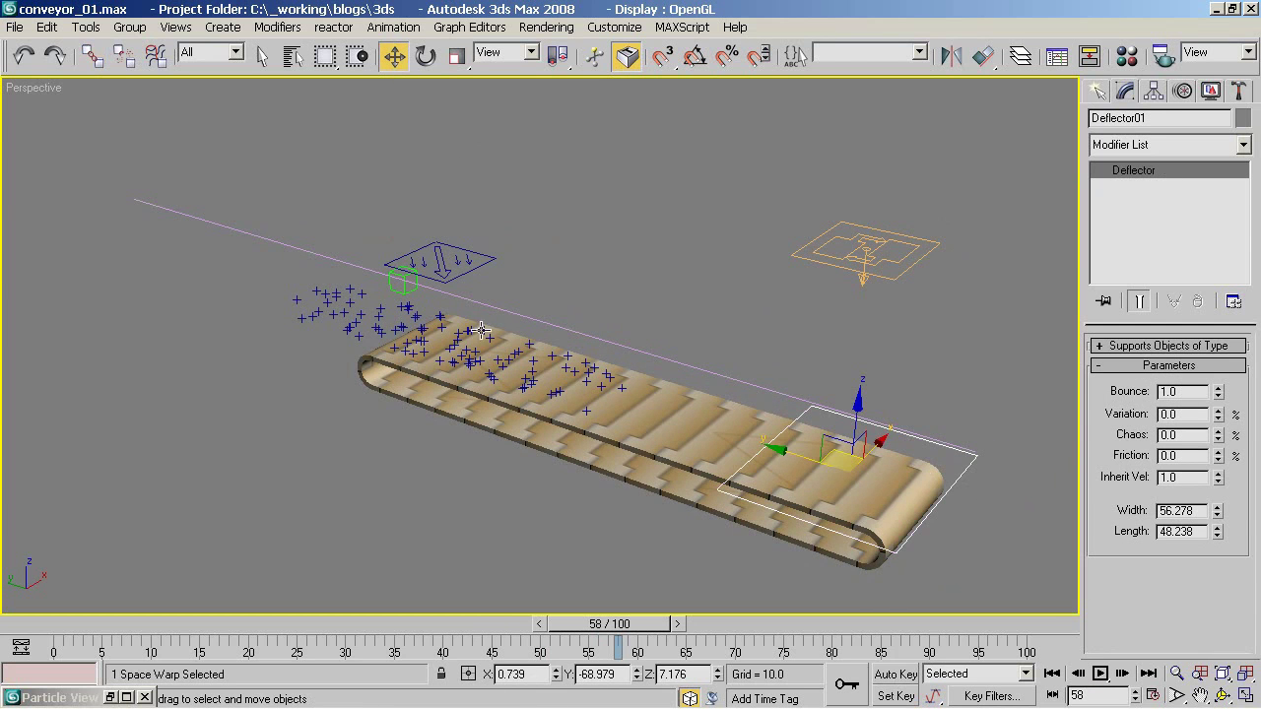
alt+middle_drag(438, 358, 464, 355)
key(alt+w)
right_click(423, 421)
key(alt+w)
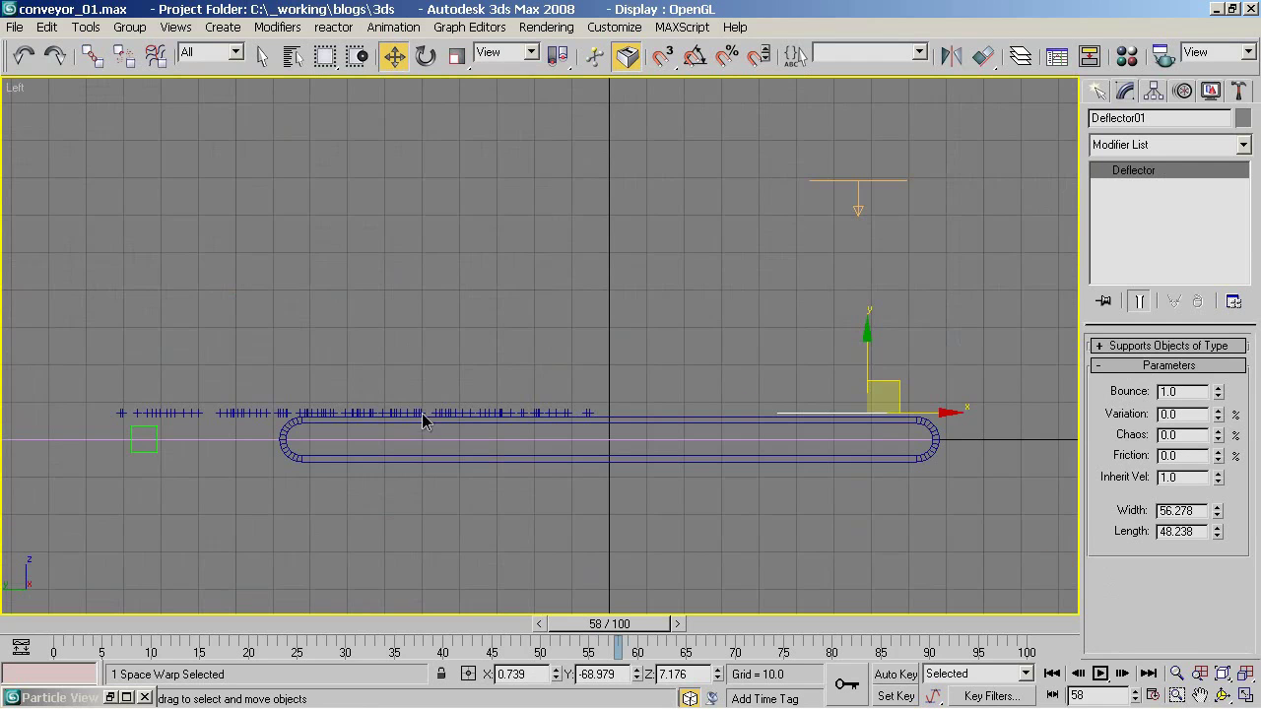
click(425, 56)
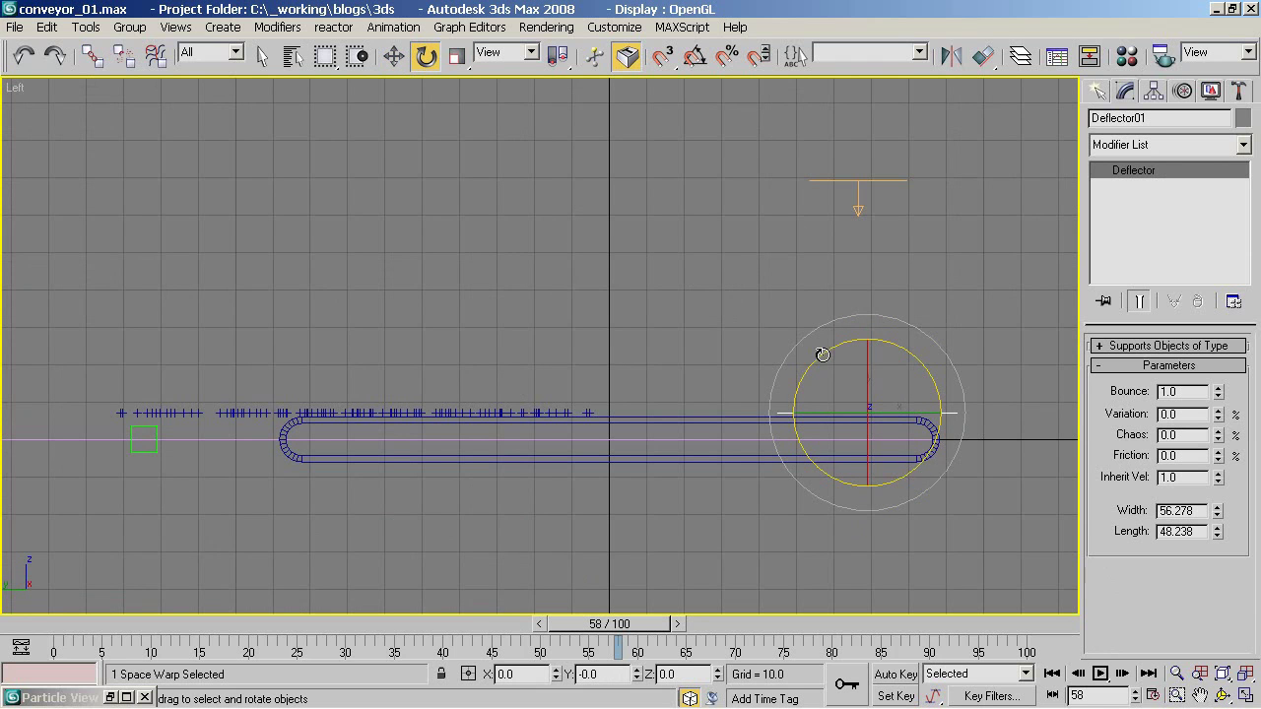
shift+drag(823, 354, 770, 420)
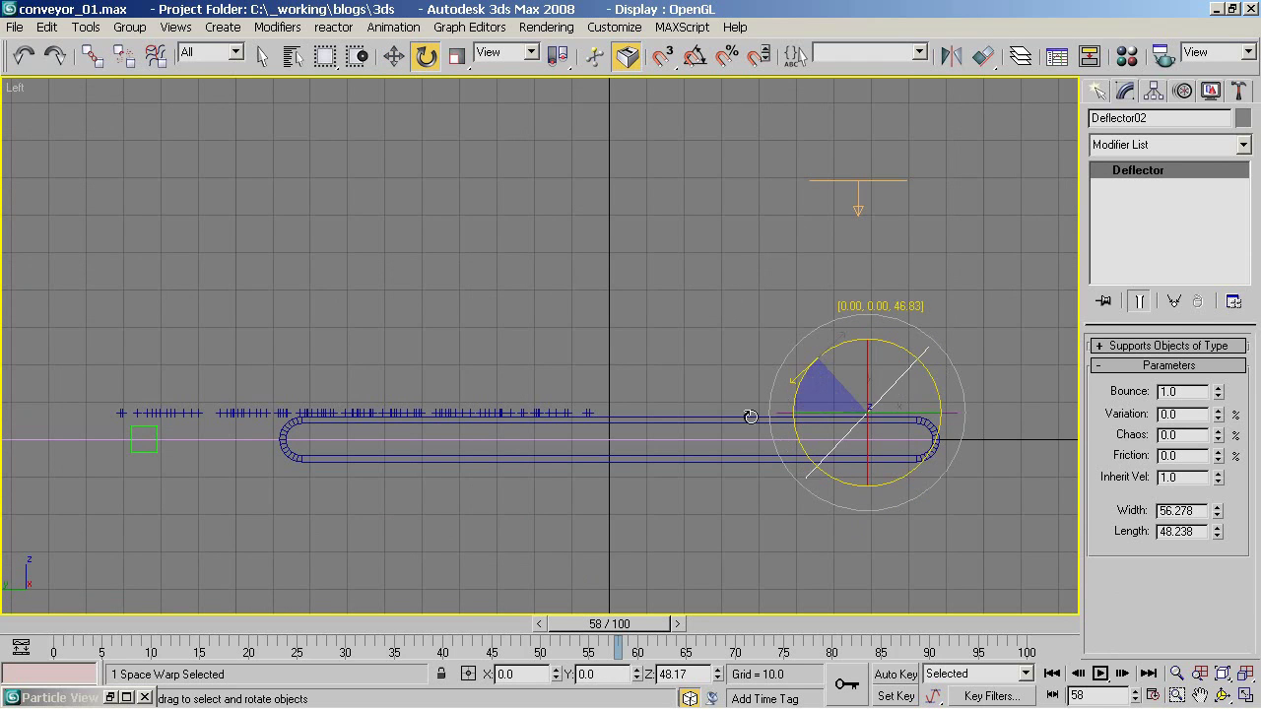
click(701, 448)
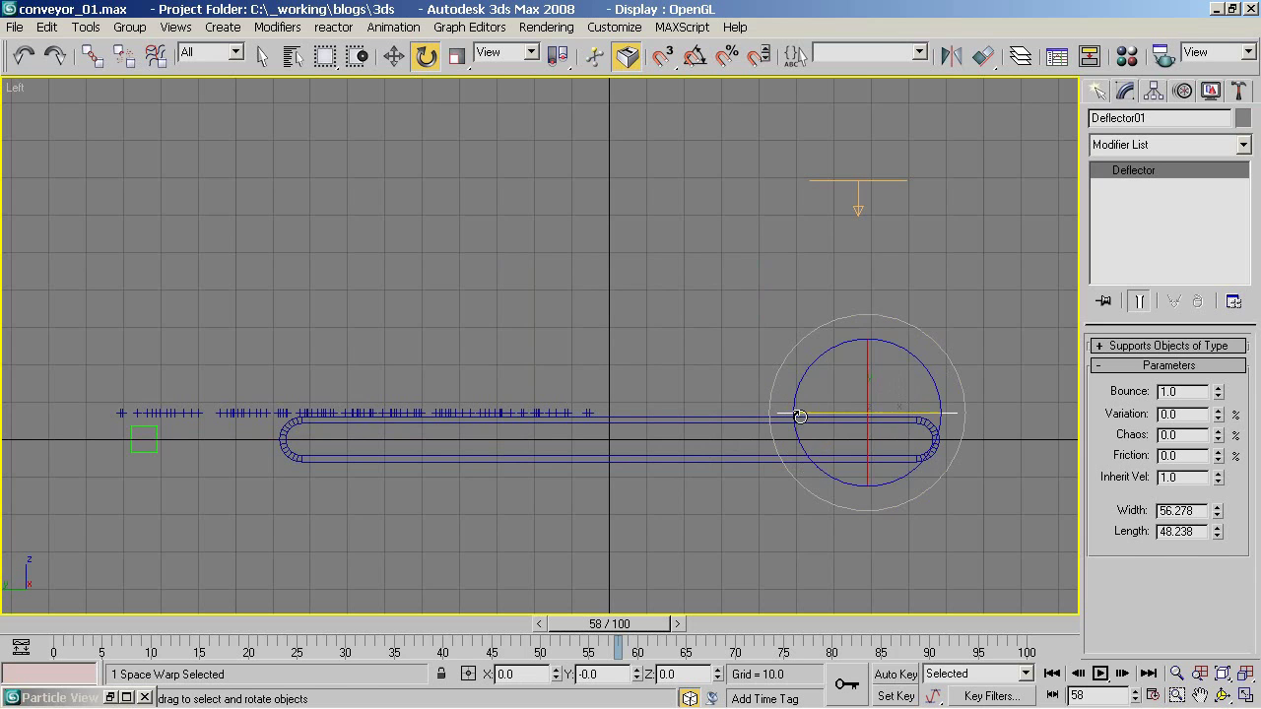
With Angle Snap on, rotate a 90° instance clone of the deflector to create Deflector02.
key(a)
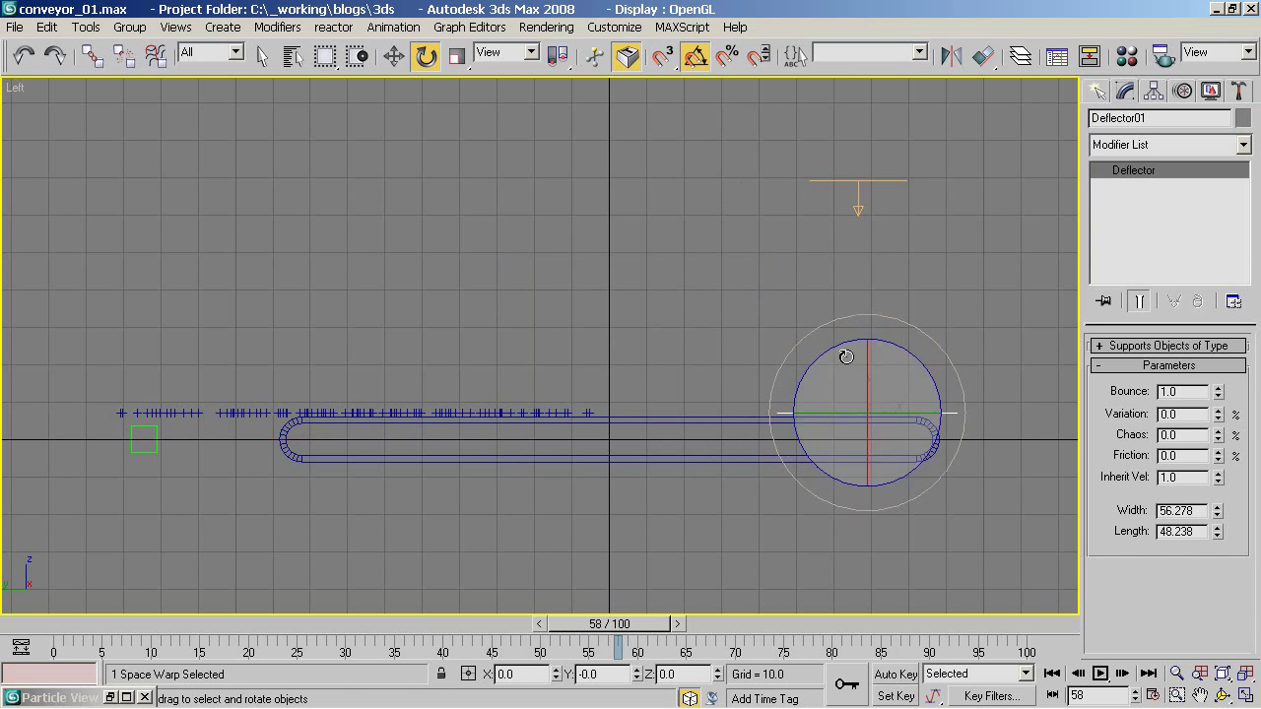
shift+drag(842, 342, 764, 390)
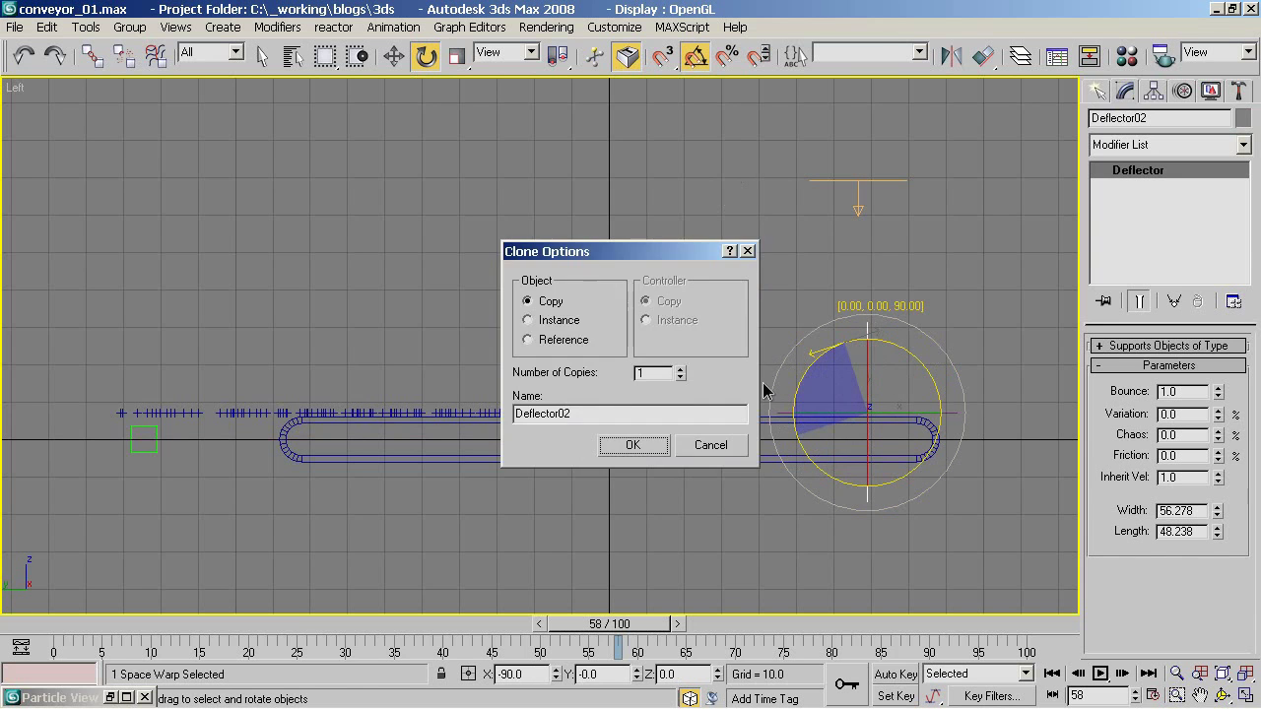
click(554, 320)
click(621, 444)
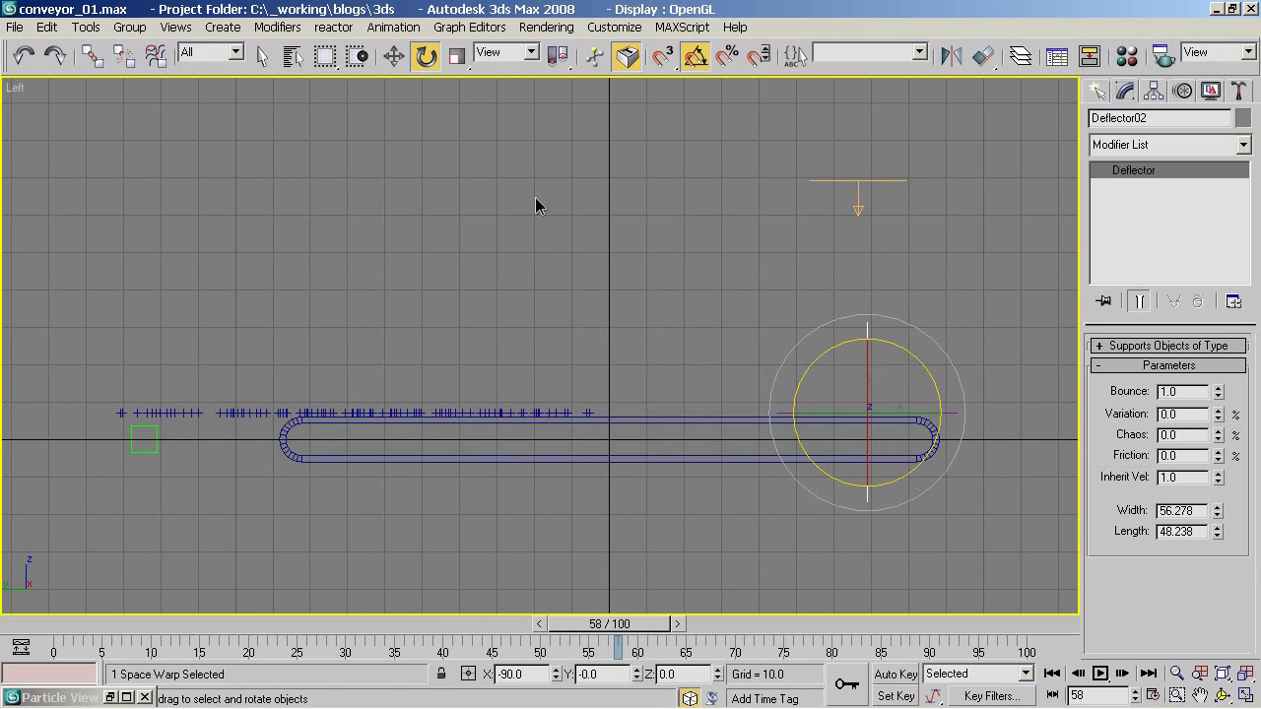
Move the upright Deflector02 to the edge of the belt's rounded left end.
click(394, 56)
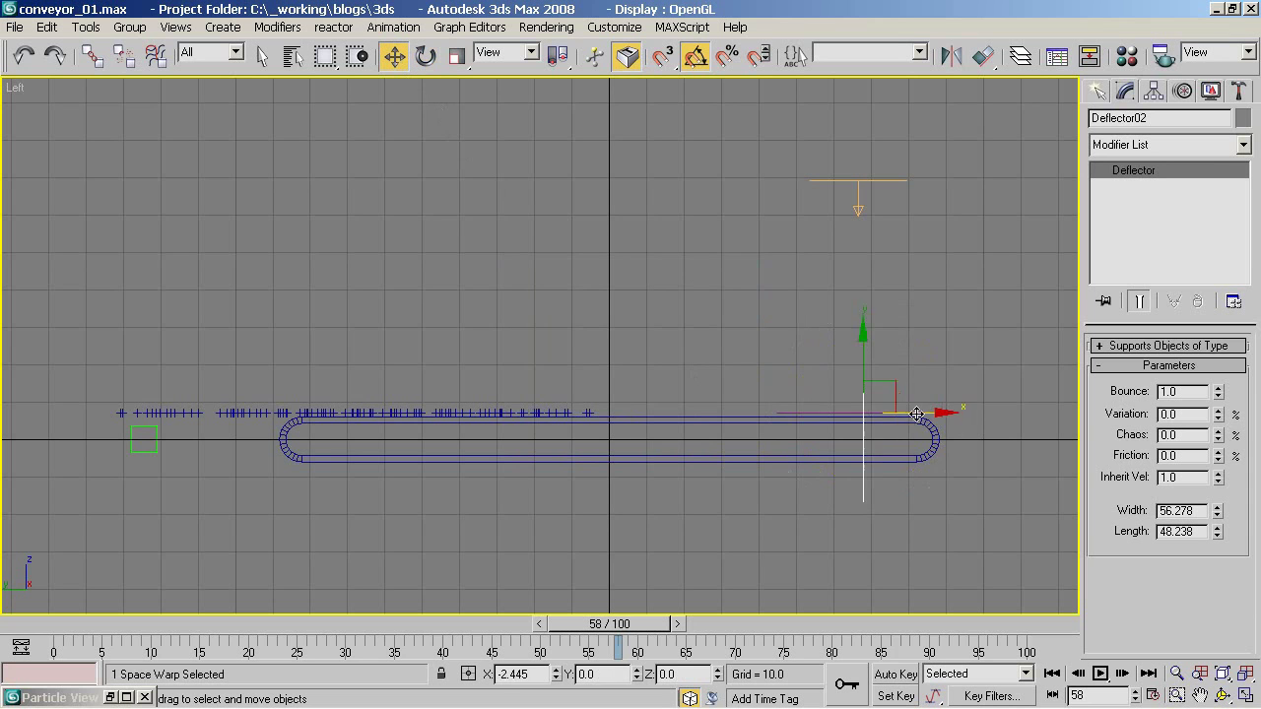
drag(867, 406, 304, 406)
scroll(356, 433, up, 3)
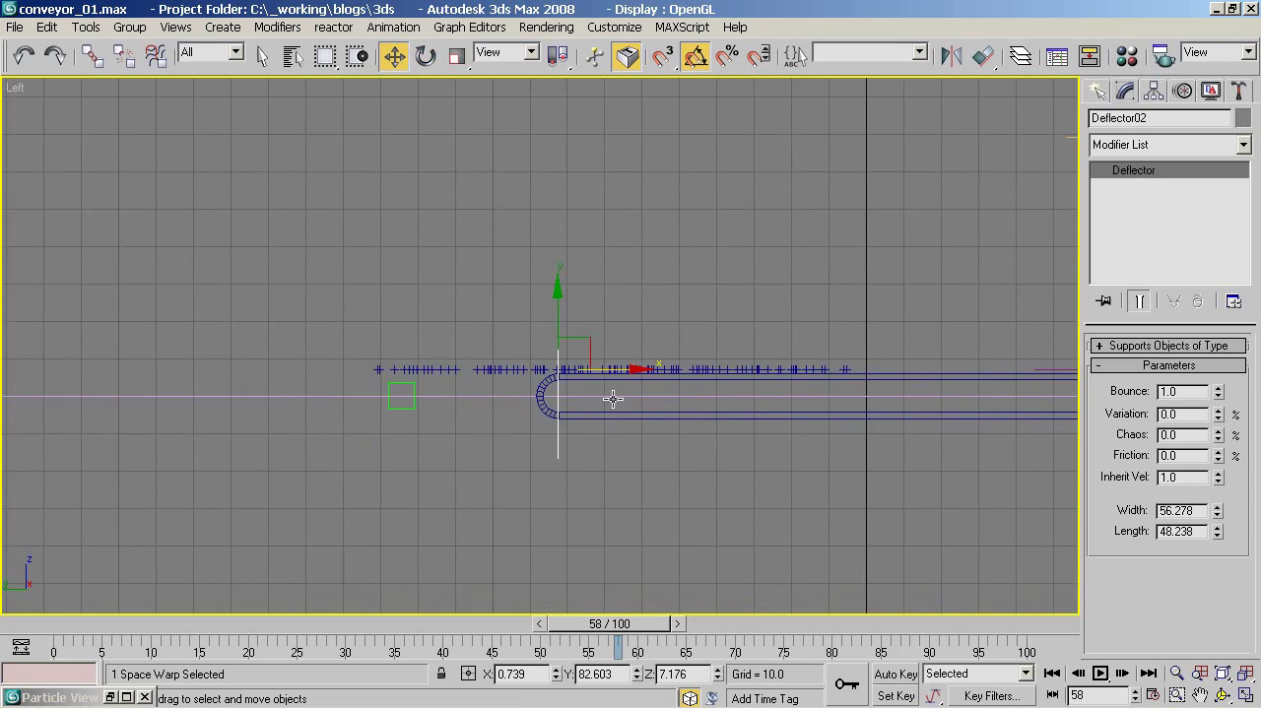
scroll(633, 442, up, 2)
middle_drag(633, 442, 605, 352)
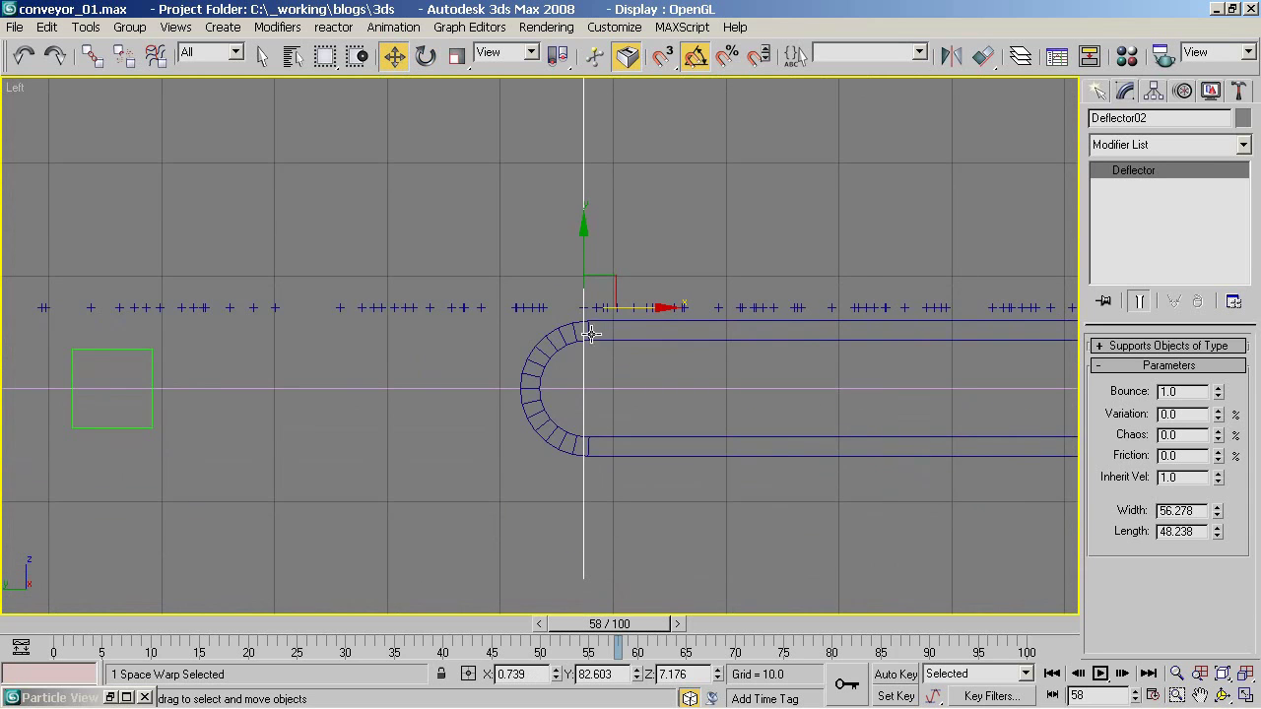
drag(637, 312, 642, 308)
scroll(597, 301, down, 2)
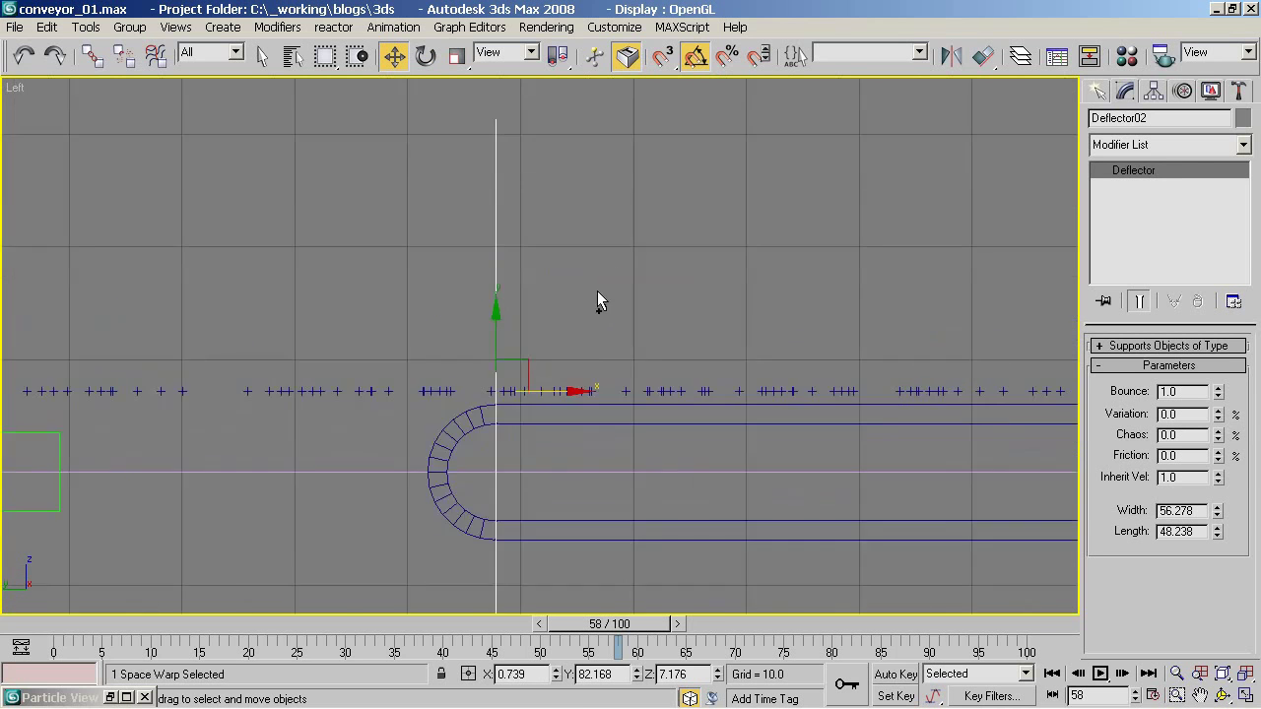
scroll(597, 301, down, 2)
scroll(557, 358, down, 1)
key(alt+w)
Add a Collision test into Event 02 of the particle graph.
right_click(629, 394)
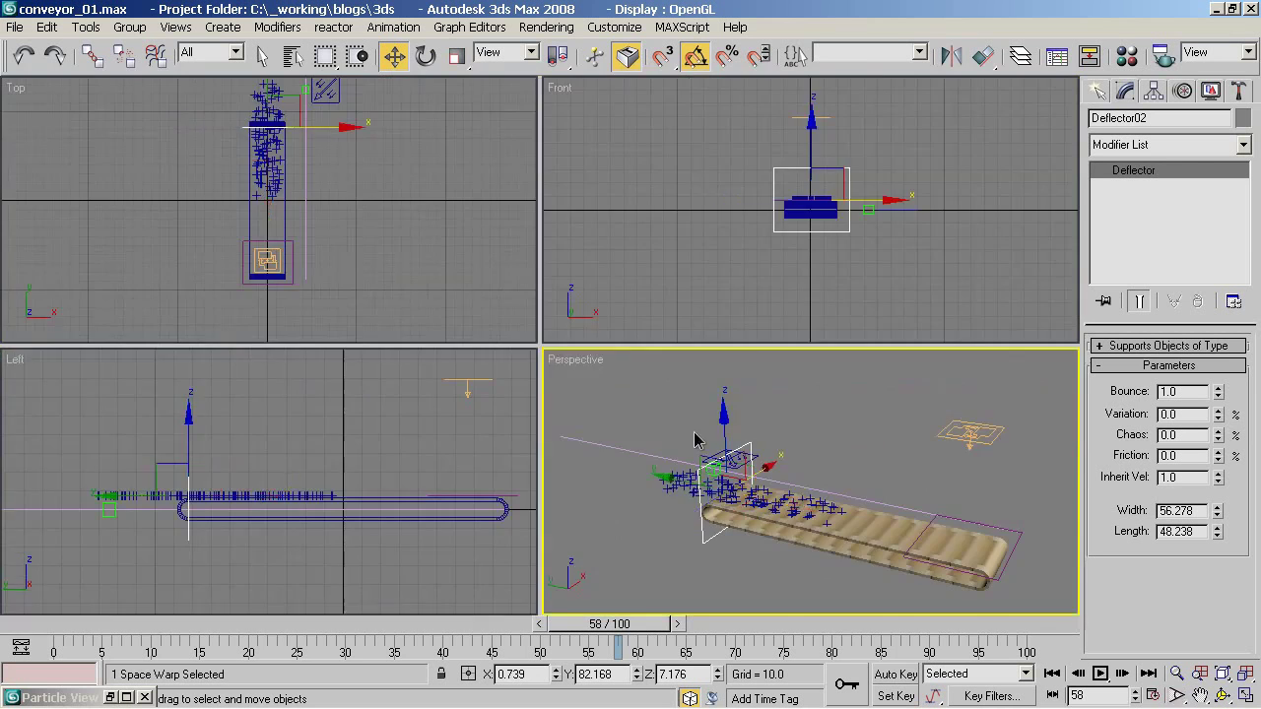
key(alt+w)
alt+middle_drag(630, 340, 514, 311)
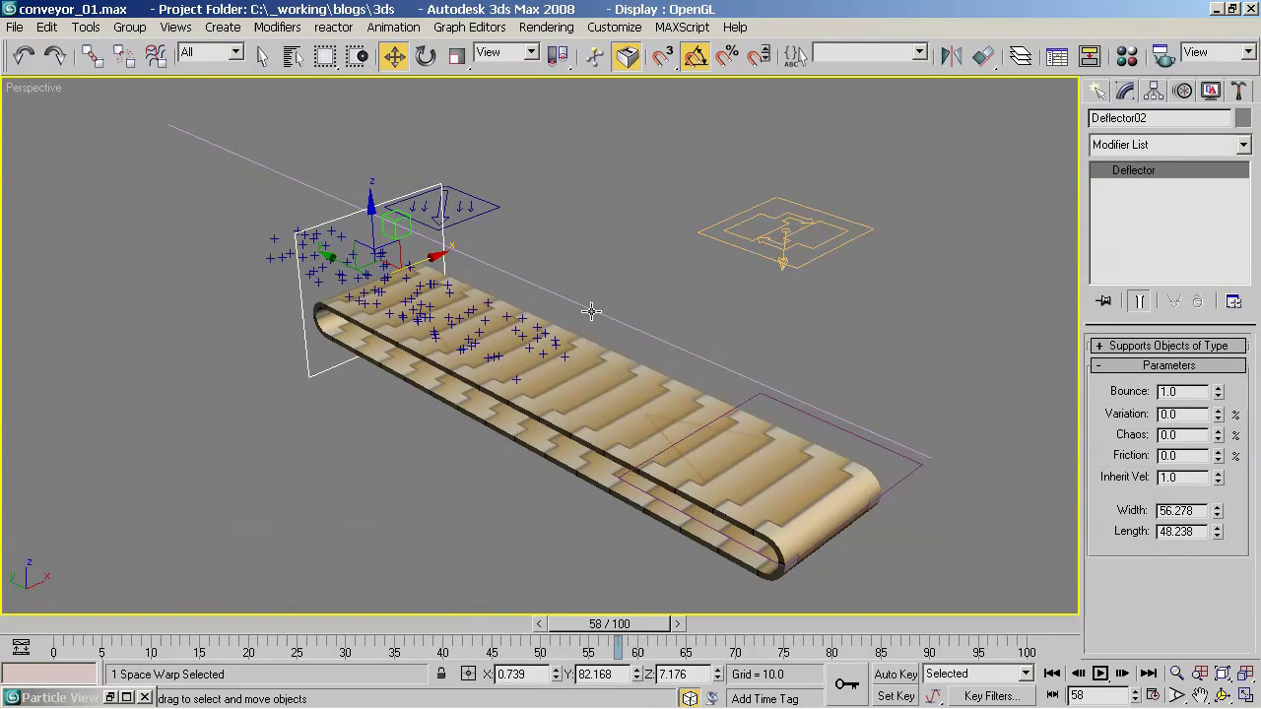
click(112, 696)
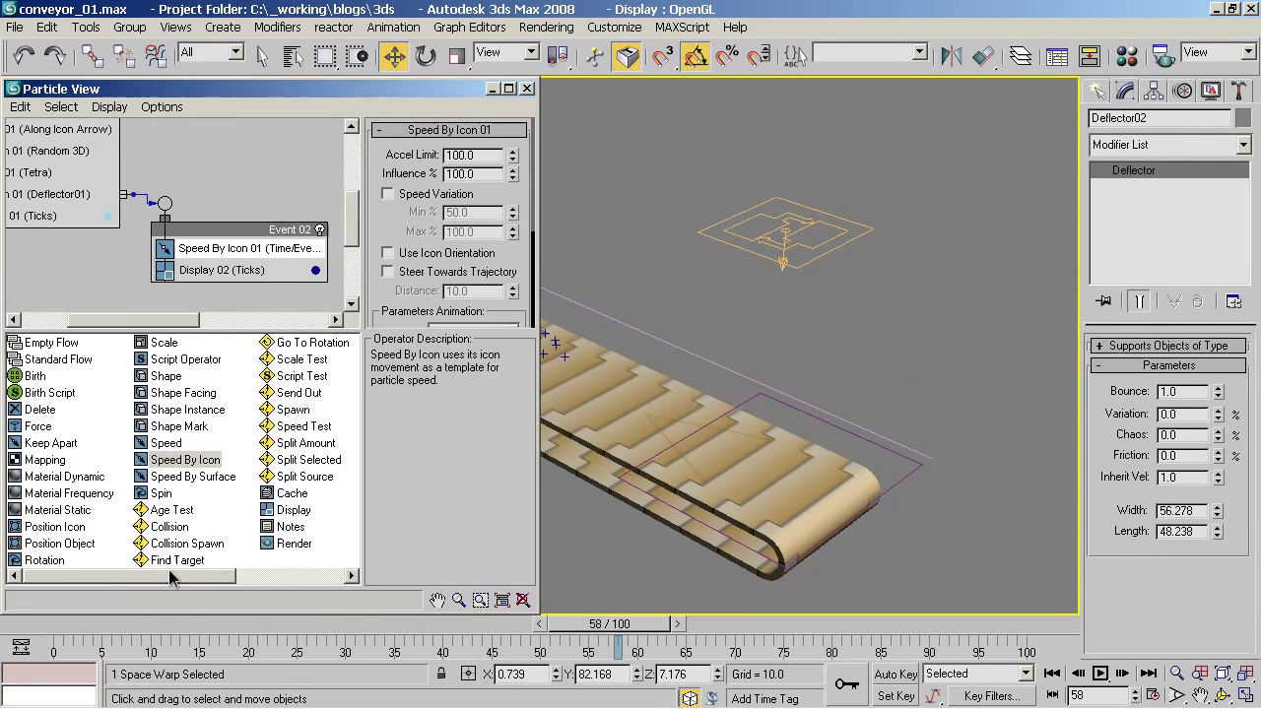
middle_drag(222, 255, 166, 215)
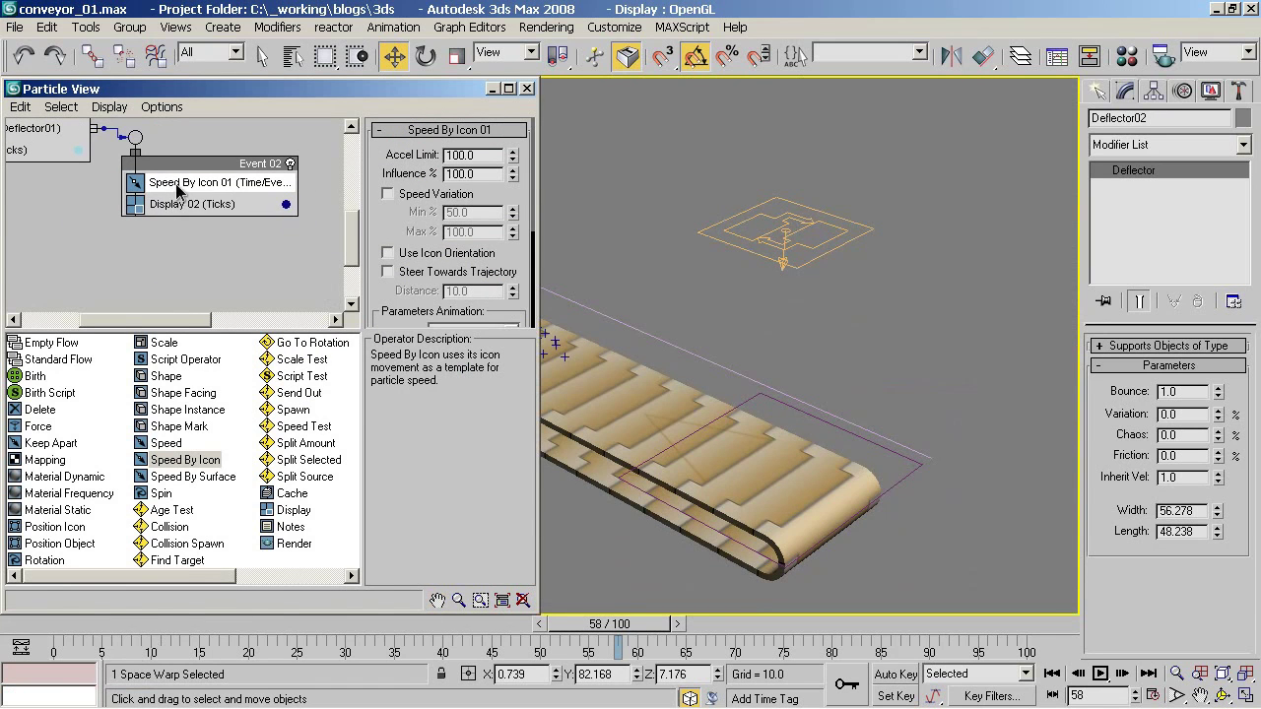
click(170, 527)
mouse_move(113, 241)
middle_down()
mouse_move(200, 285)
mouse_move(138, 197)
middle_up()
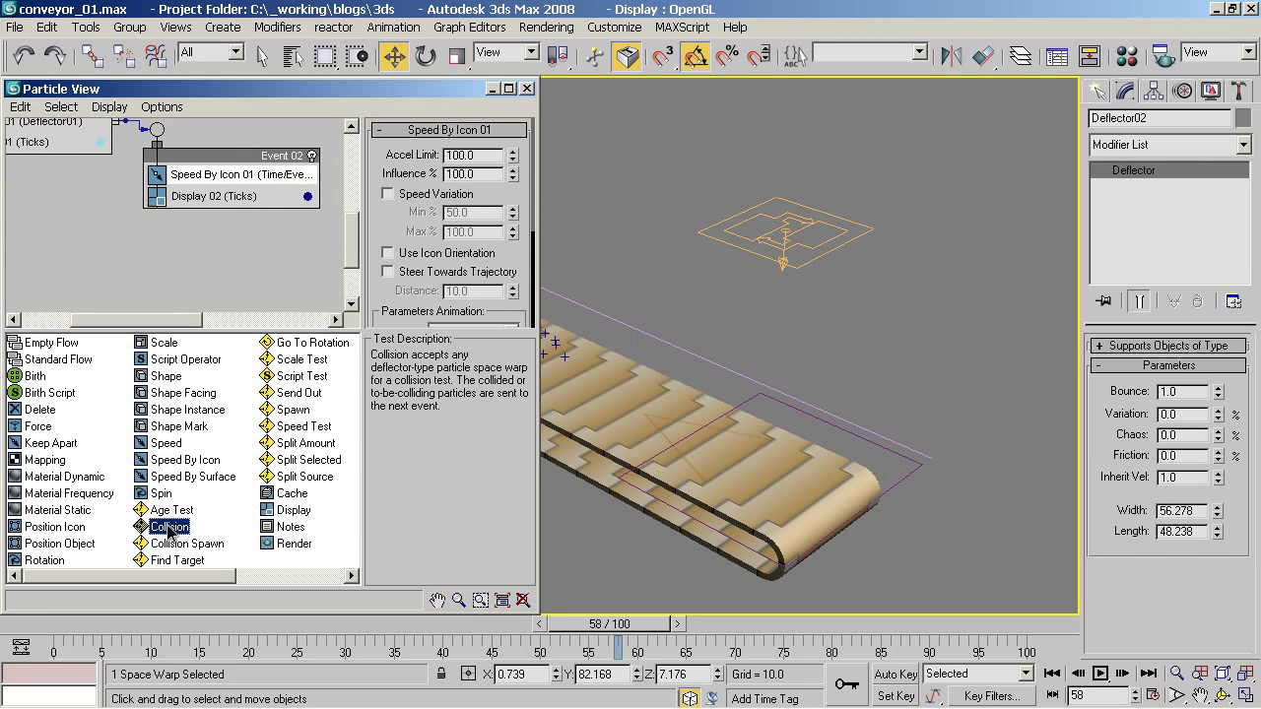
drag(169, 527, 225, 195)
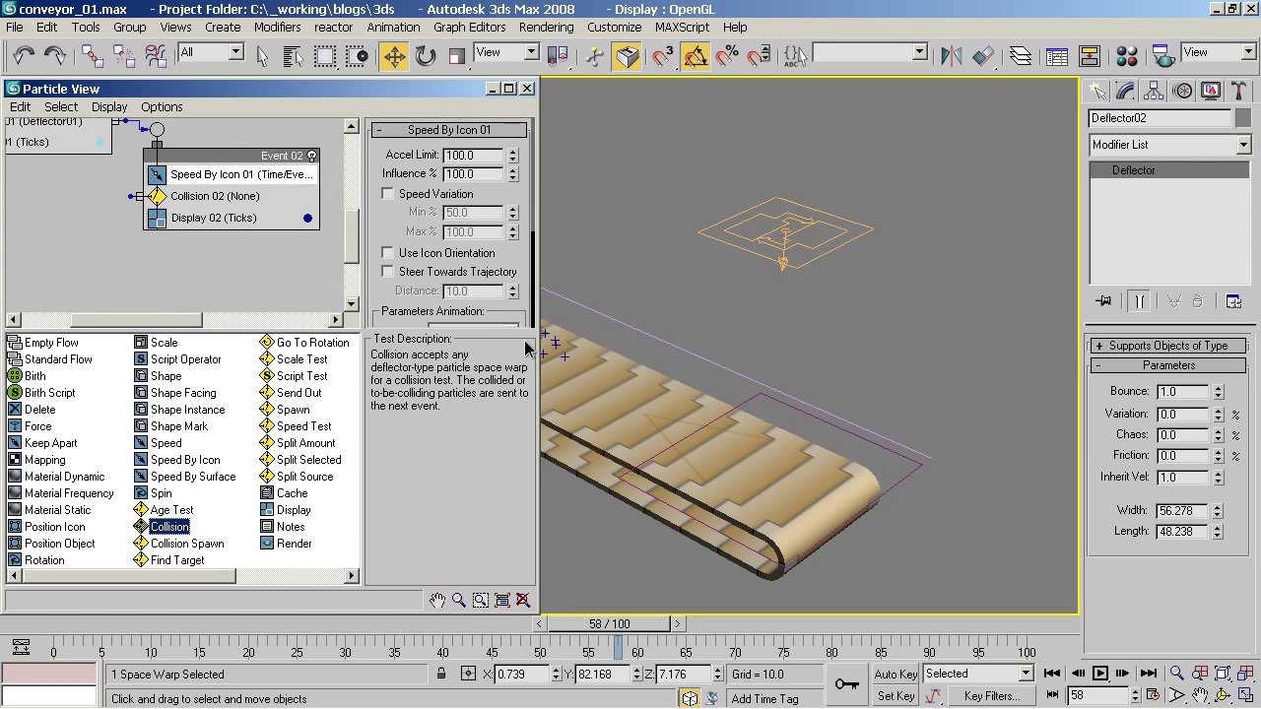
alt+middle_drag(601, 365, 597, 340)
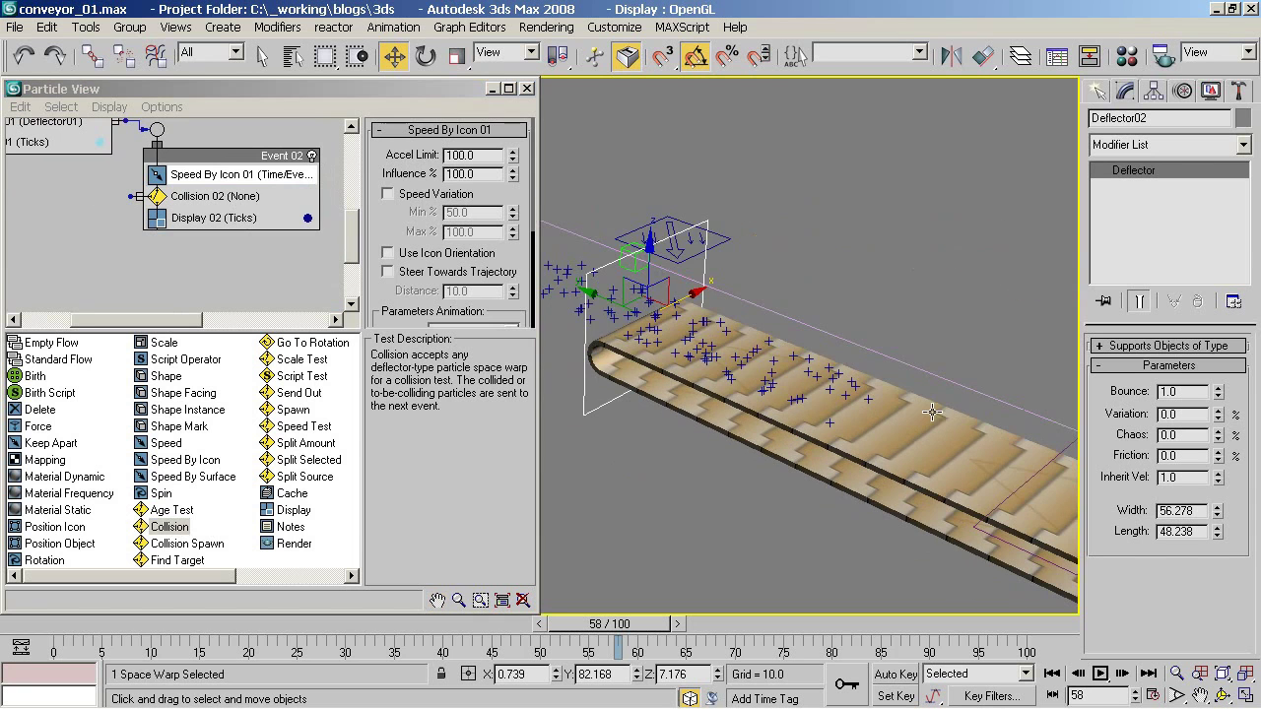
Assign Deflector02 as the collision object of Collision 02.
click(201, 199)
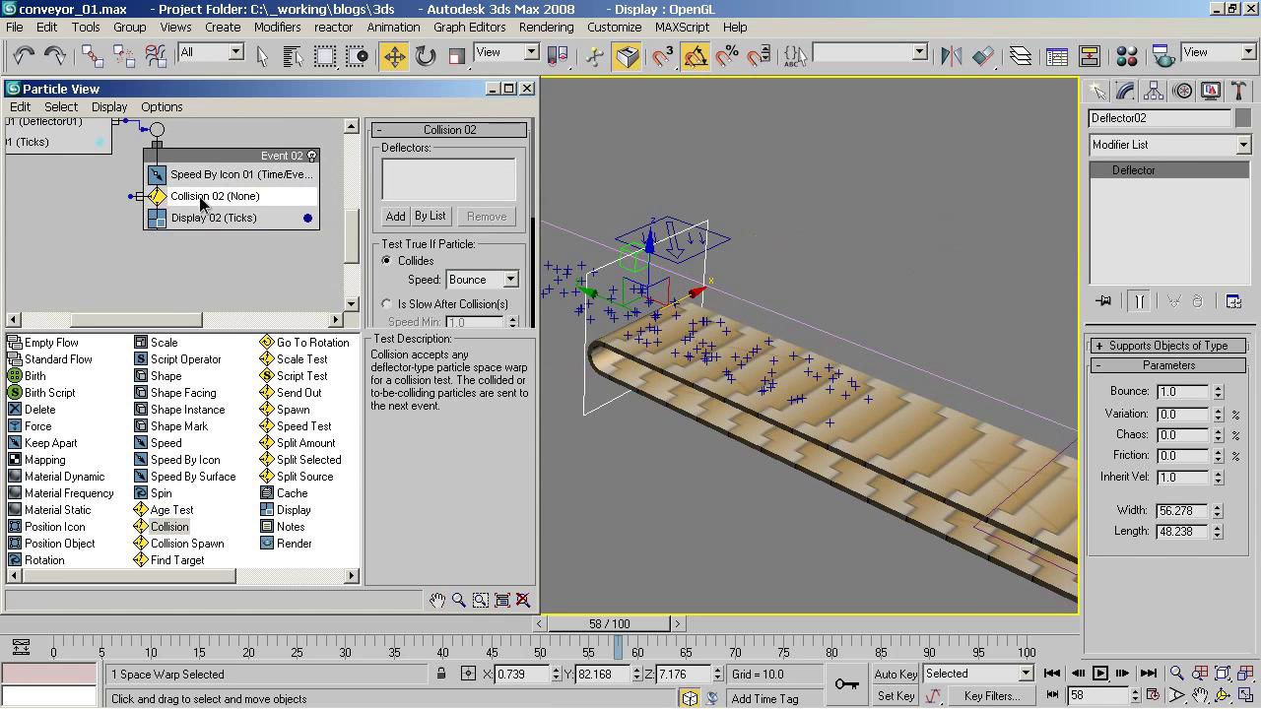
click(395, 216)
click(584, 394)
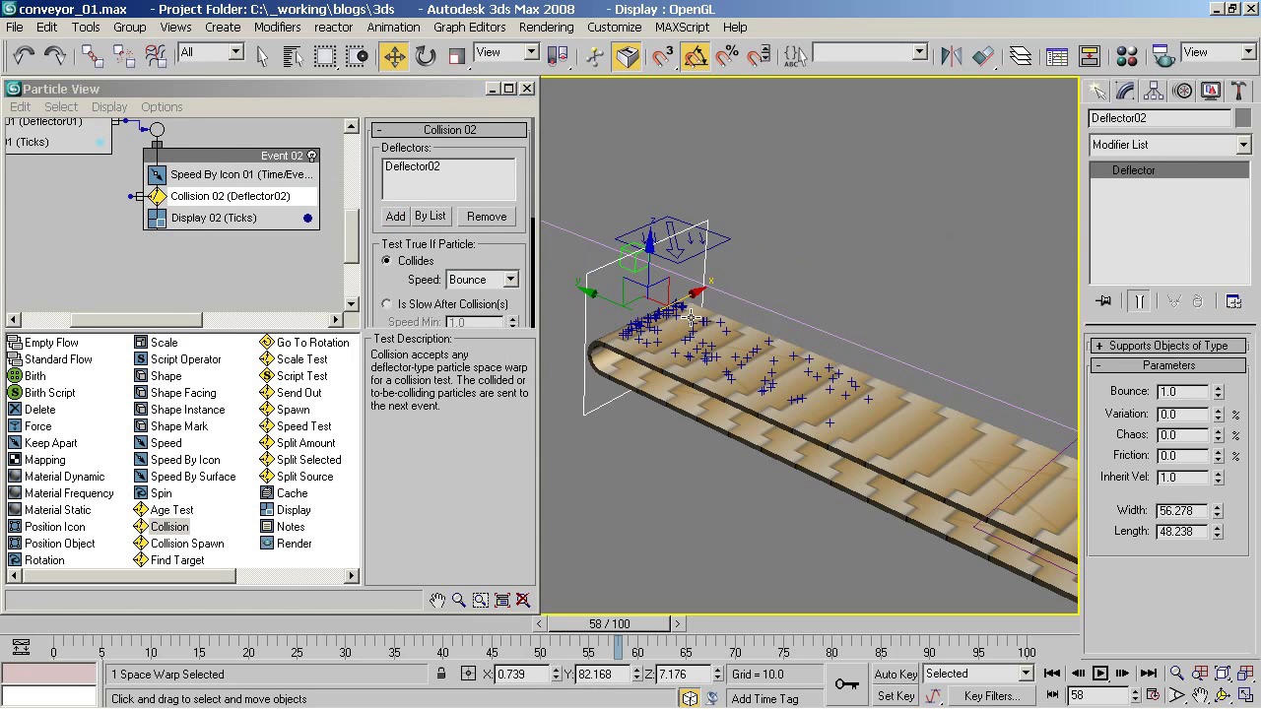
drag(619, 630, 752, 628)
key(w)
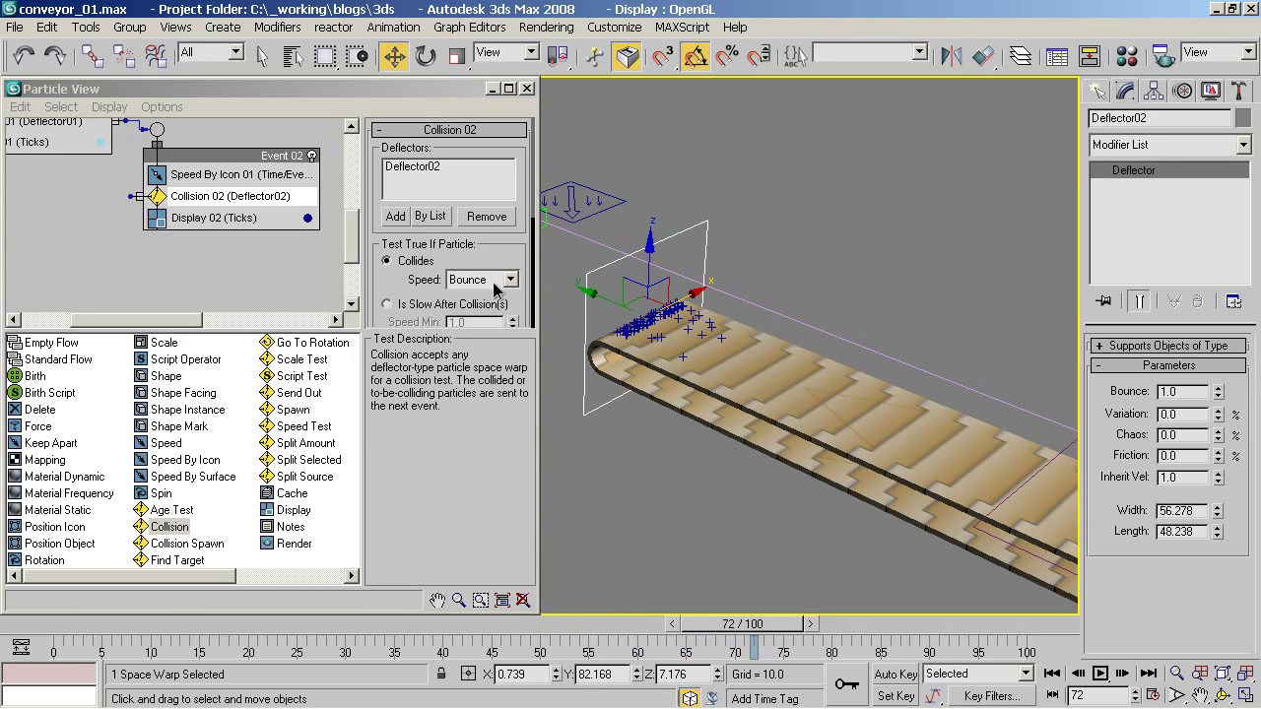
Set Collision 02's speed to Continue, after briefly trying Stop.
click(478, 283)
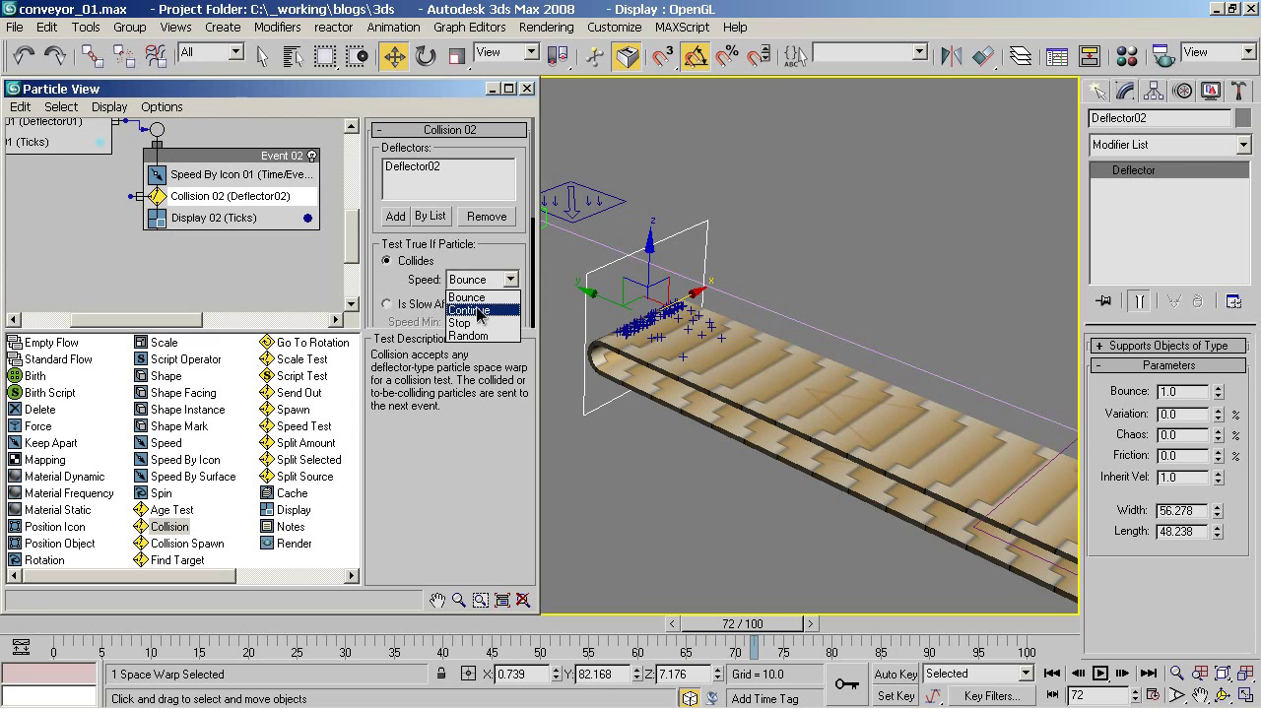
click(489, 309)
click(488, 283)
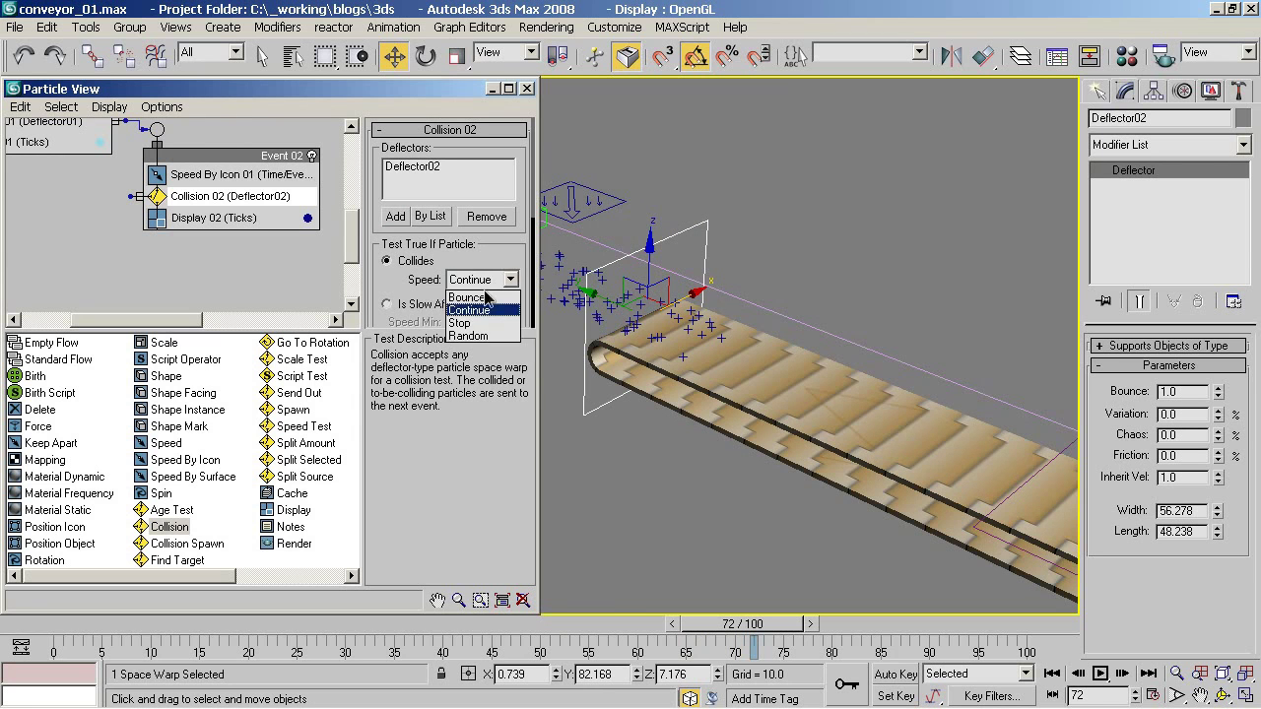
click(483, 323)
click(479, 279)
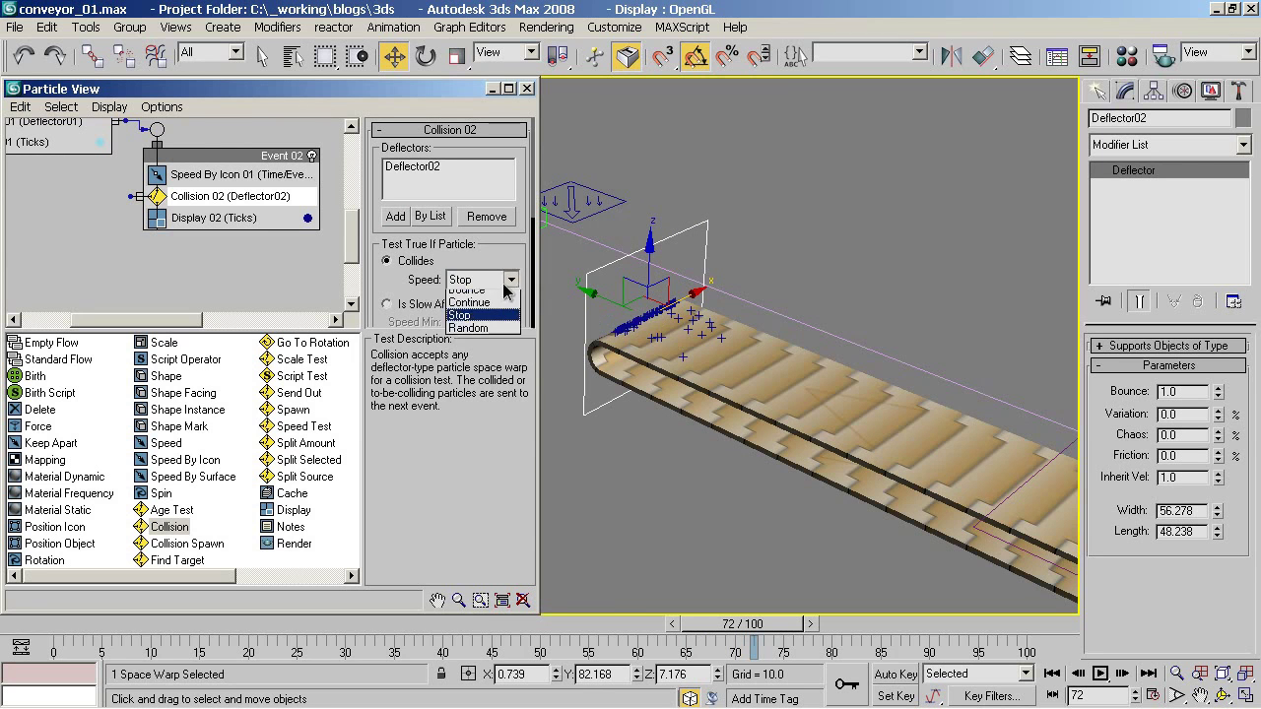
click(473, 310)
mouse_move(642, 358)
middle_down()
mouse_move(781, 357)
mouse_move(783, 342)
mouse_move(743, 335)
middle_up()
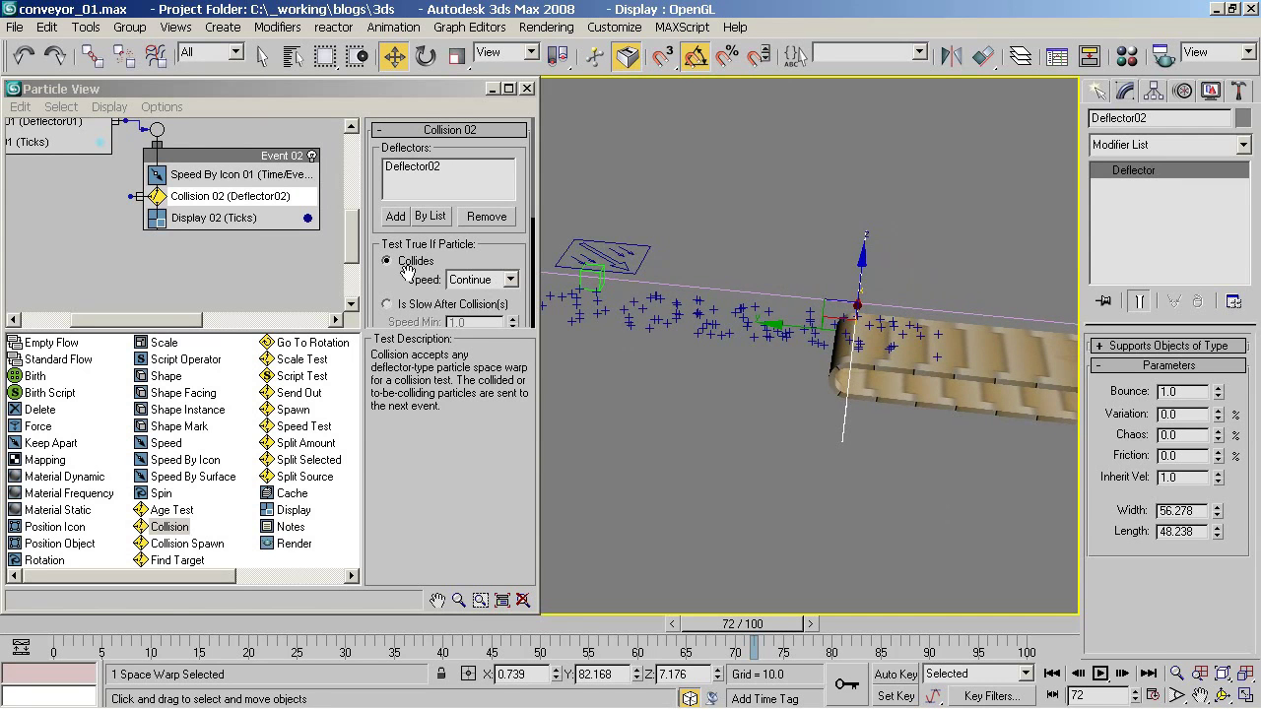
middle_drag(239, 260, 298, 243)
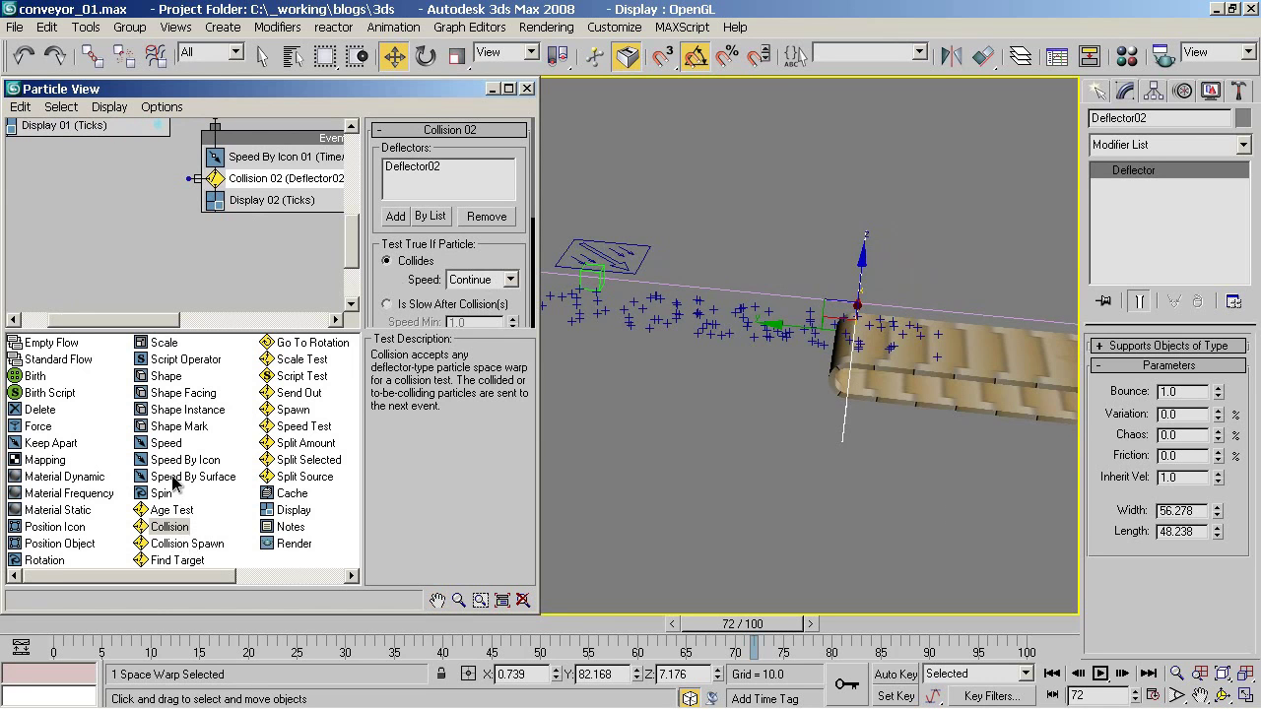
Create Event 03 with Speed By Surface and pick Circle01 as its surface geometry.
mouse_move(173, 481)
mouse_down()
mouse_move(113, 251)
mouse_move(84, 239)
mouse_move(190, 178)
mouse_up()
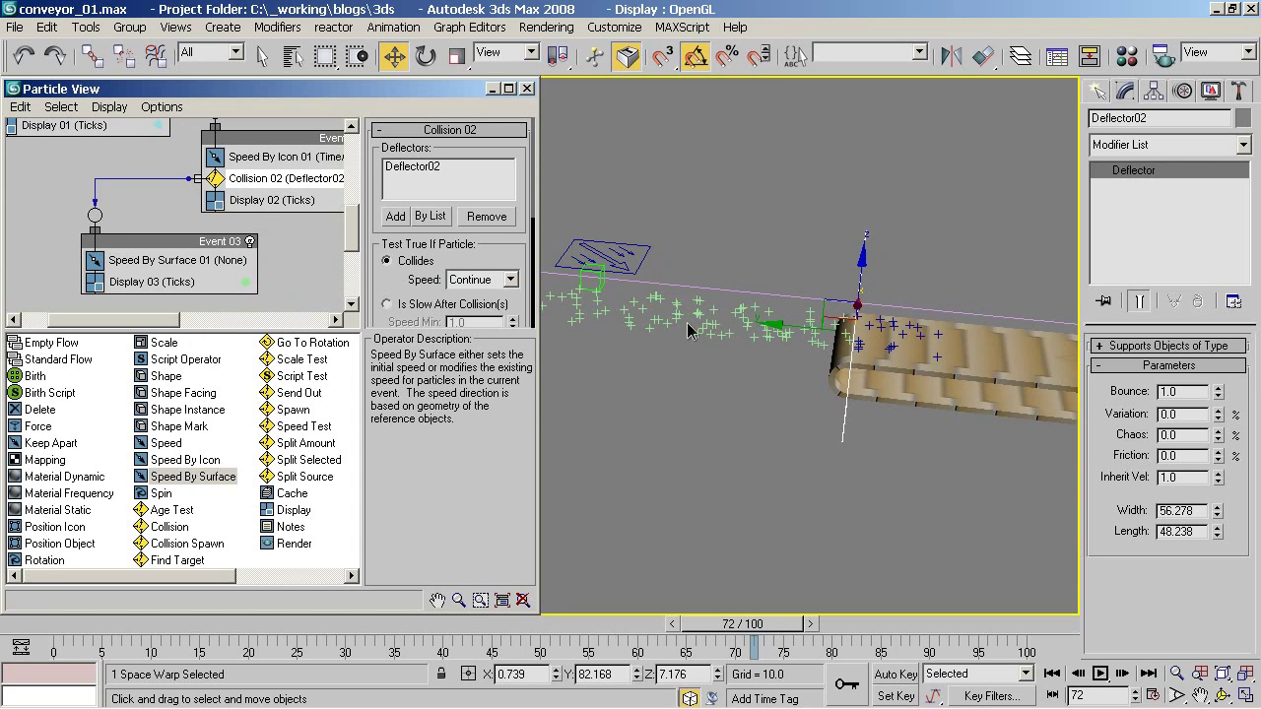
click(190, 264)
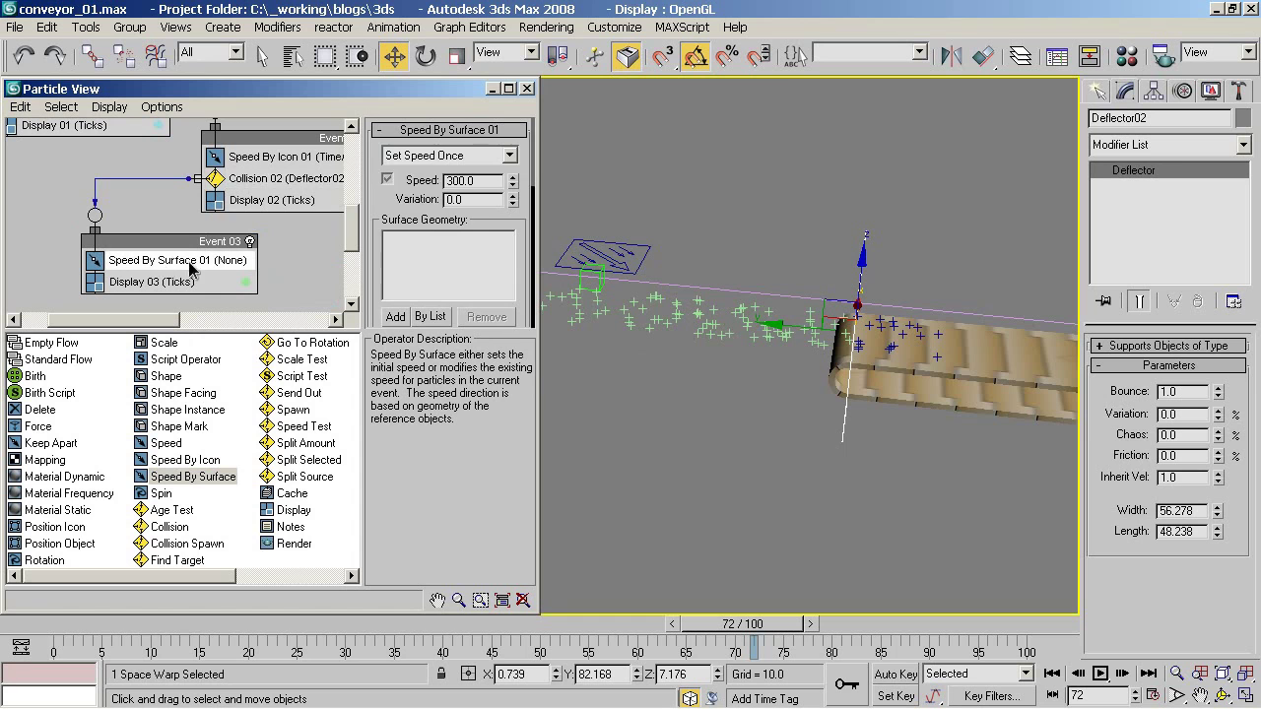
click(433, 157)
click(437, 168)
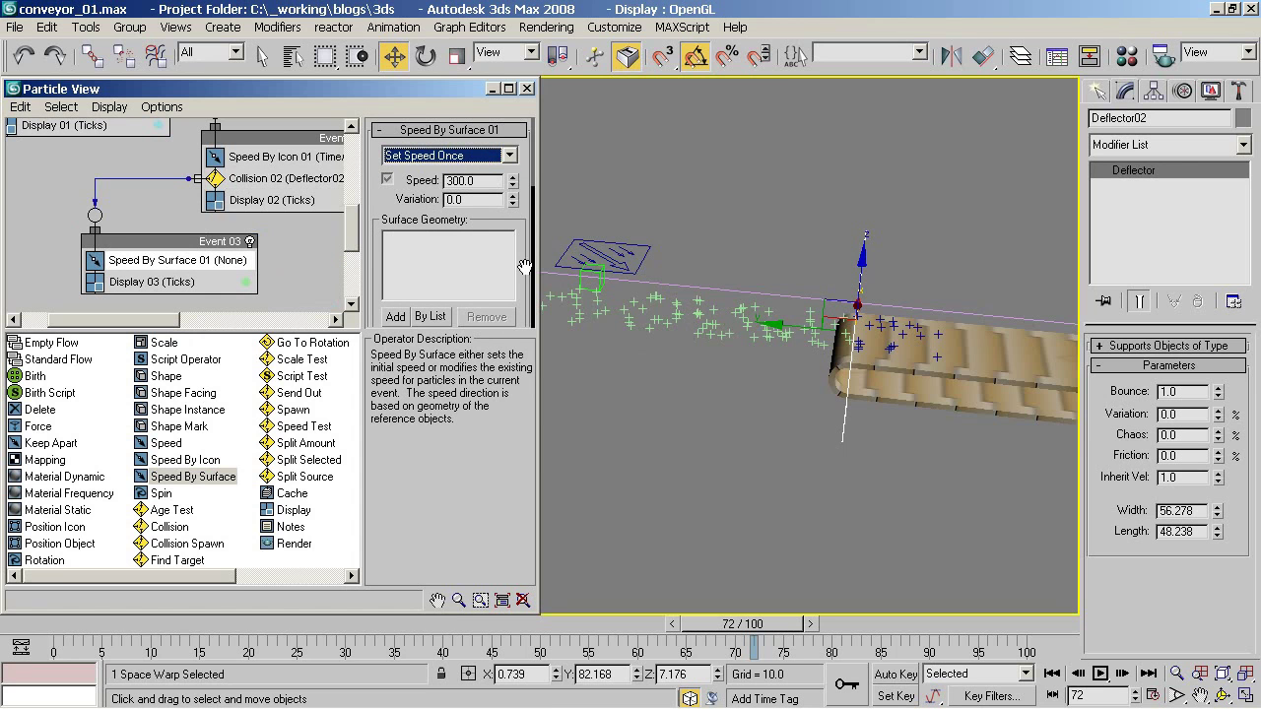
click(397, 317)
click(892, 394)
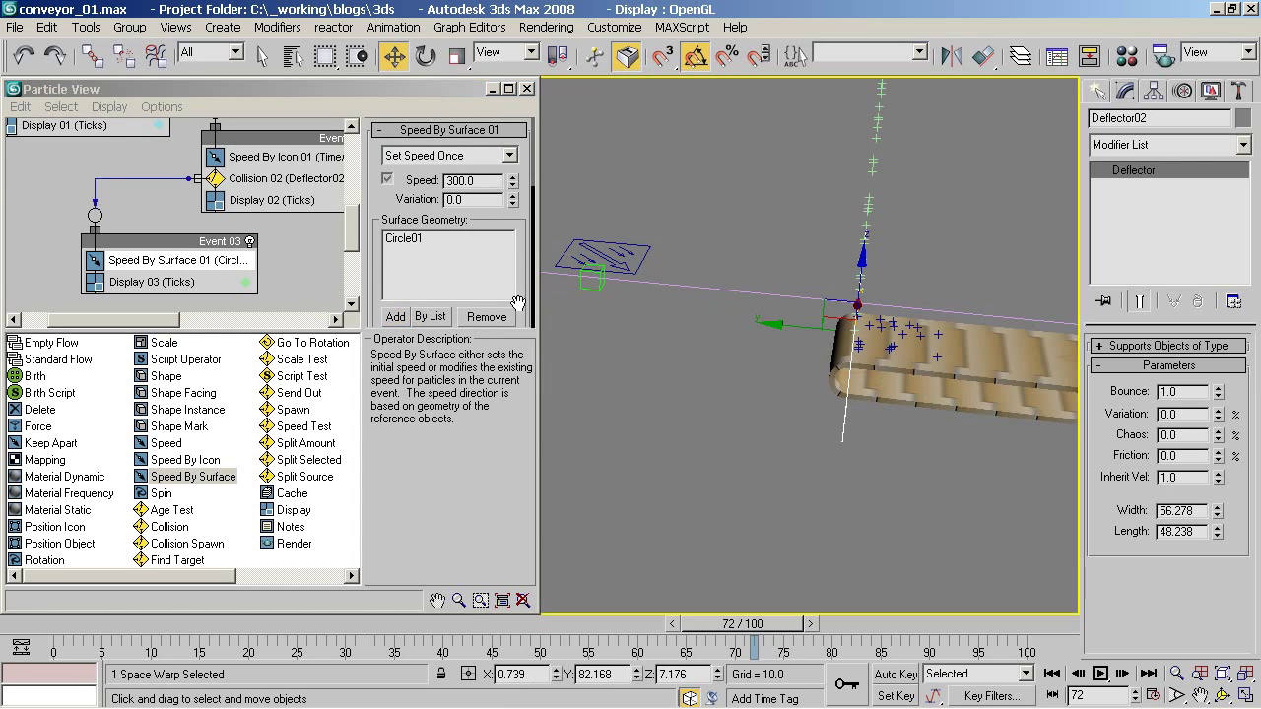
Set the Speed By Surface direction to Parallel To Surface.
drag(517, 302, 483, 213)
drag(460, 278, 508, 118)
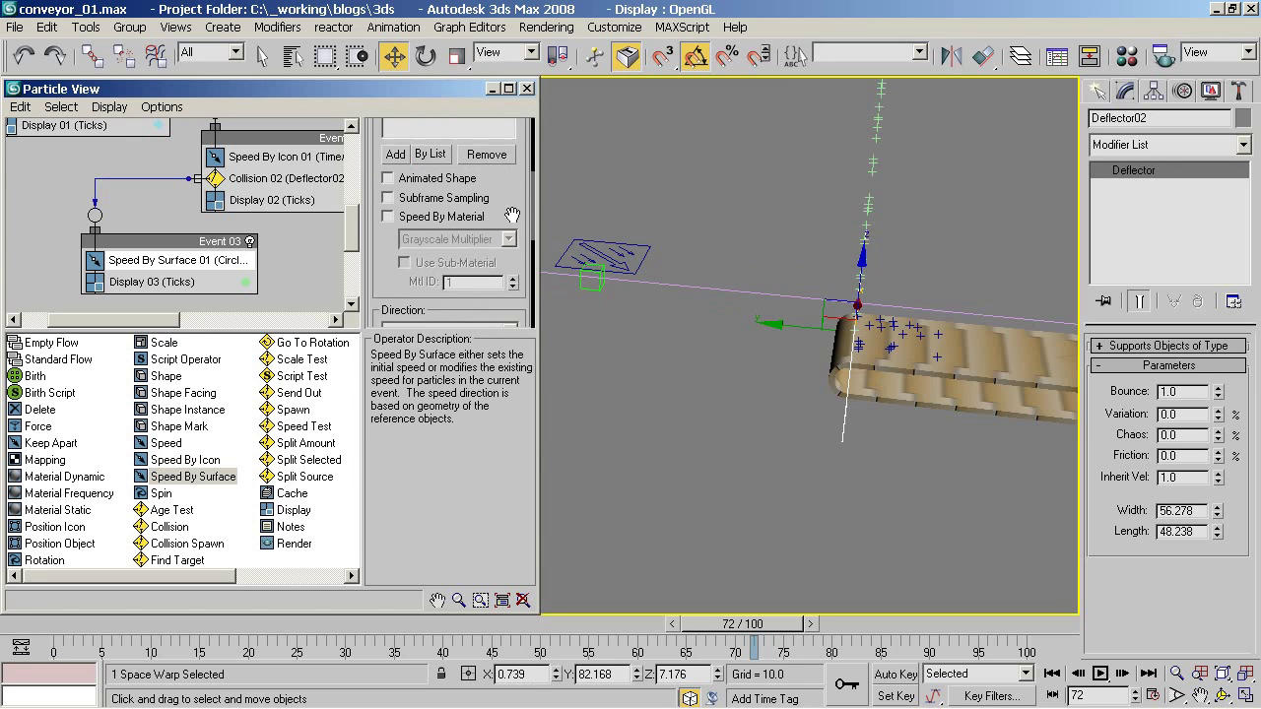
click(442, 228)
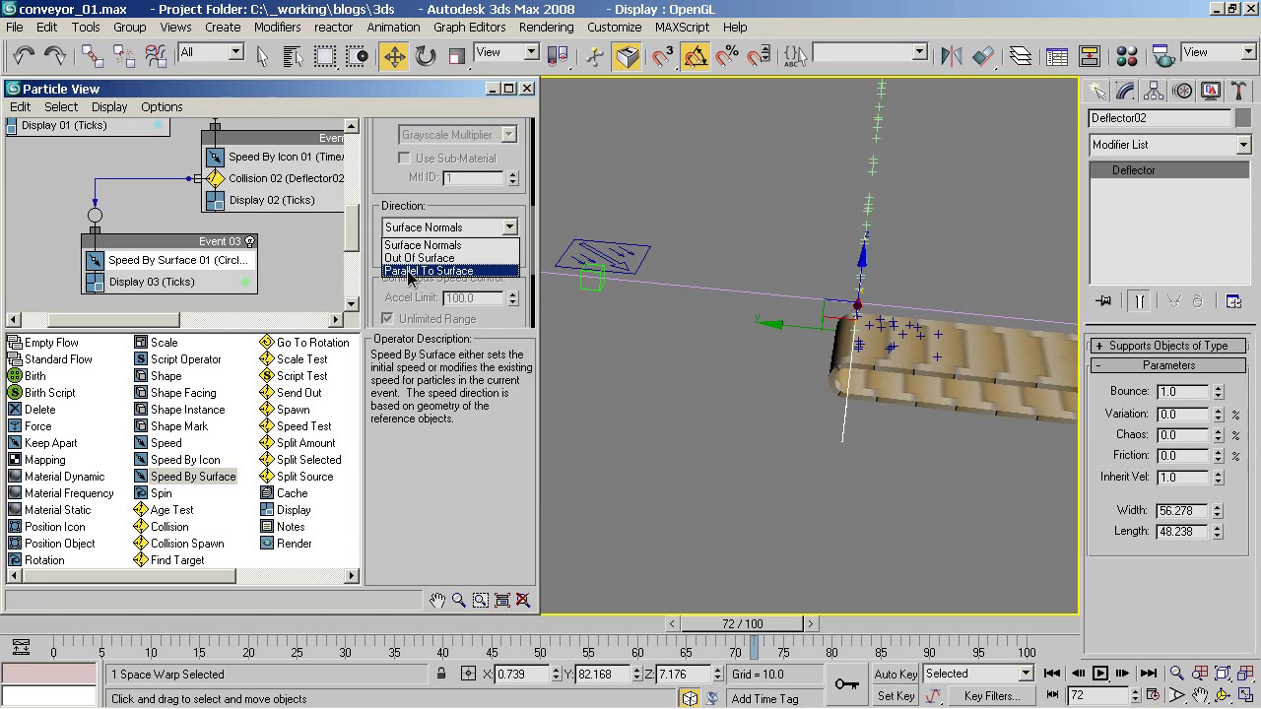
click(460, 271)
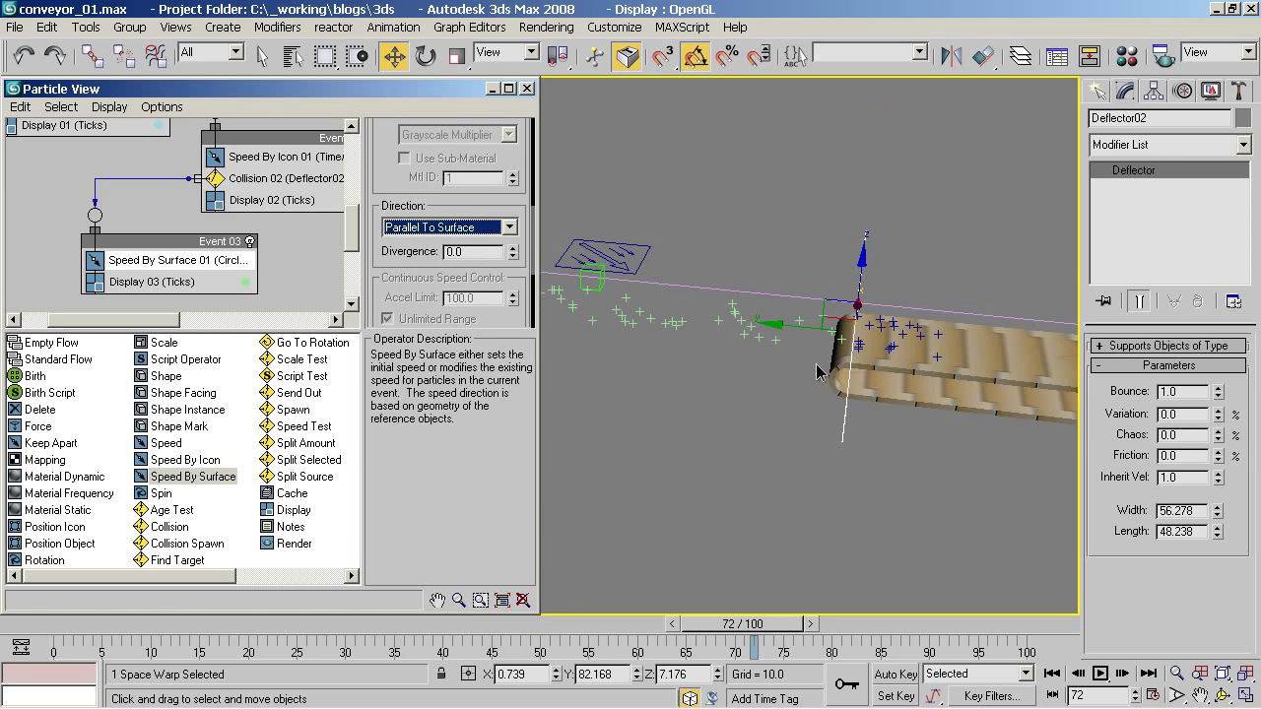
Make Speed By Surface control speed continuously, then rewind to frame 0.
scroll(514, 200, up, 3)
scroll(512, 227, up, 2)
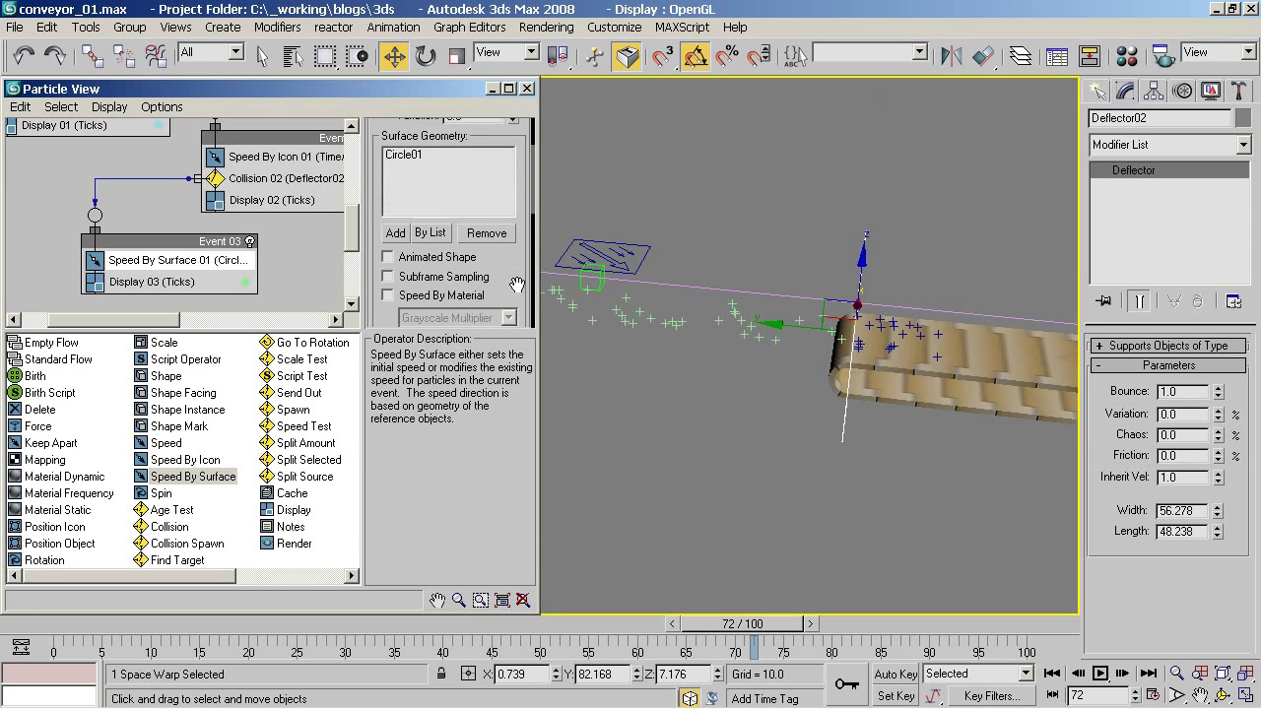
scroll(510, 248, up, 1)
click(459, 157)
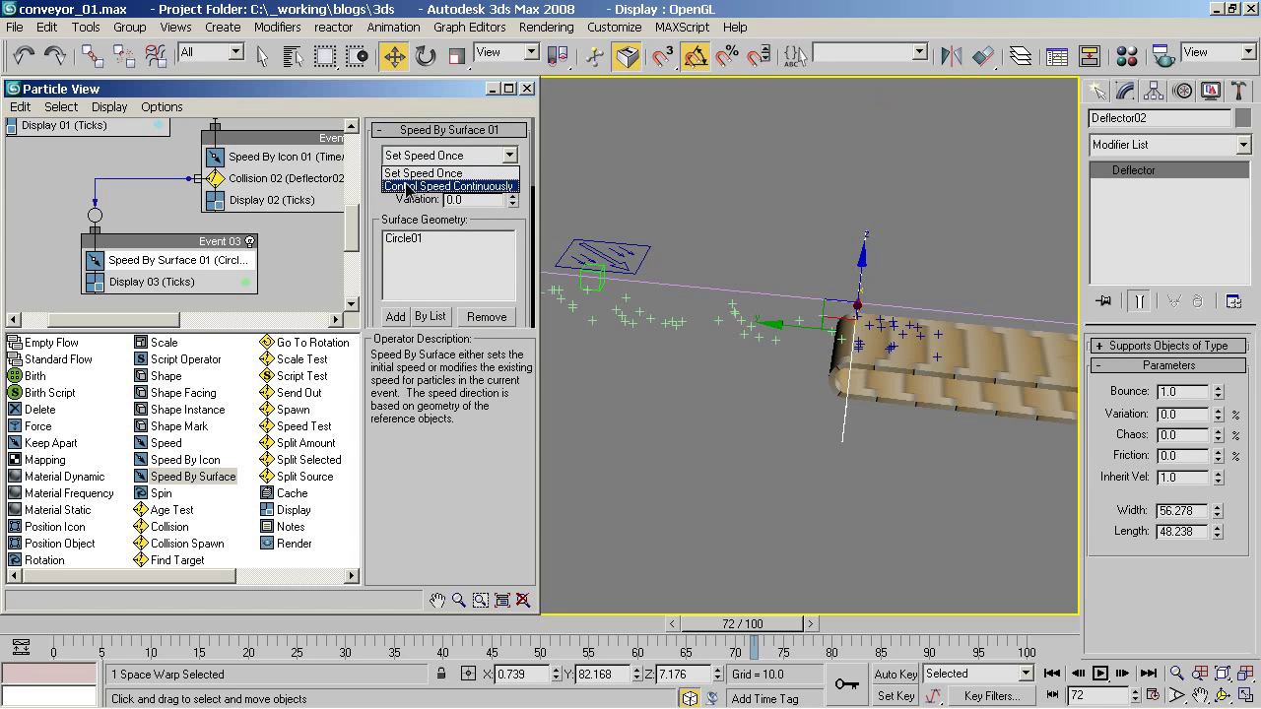
click(408, 186)
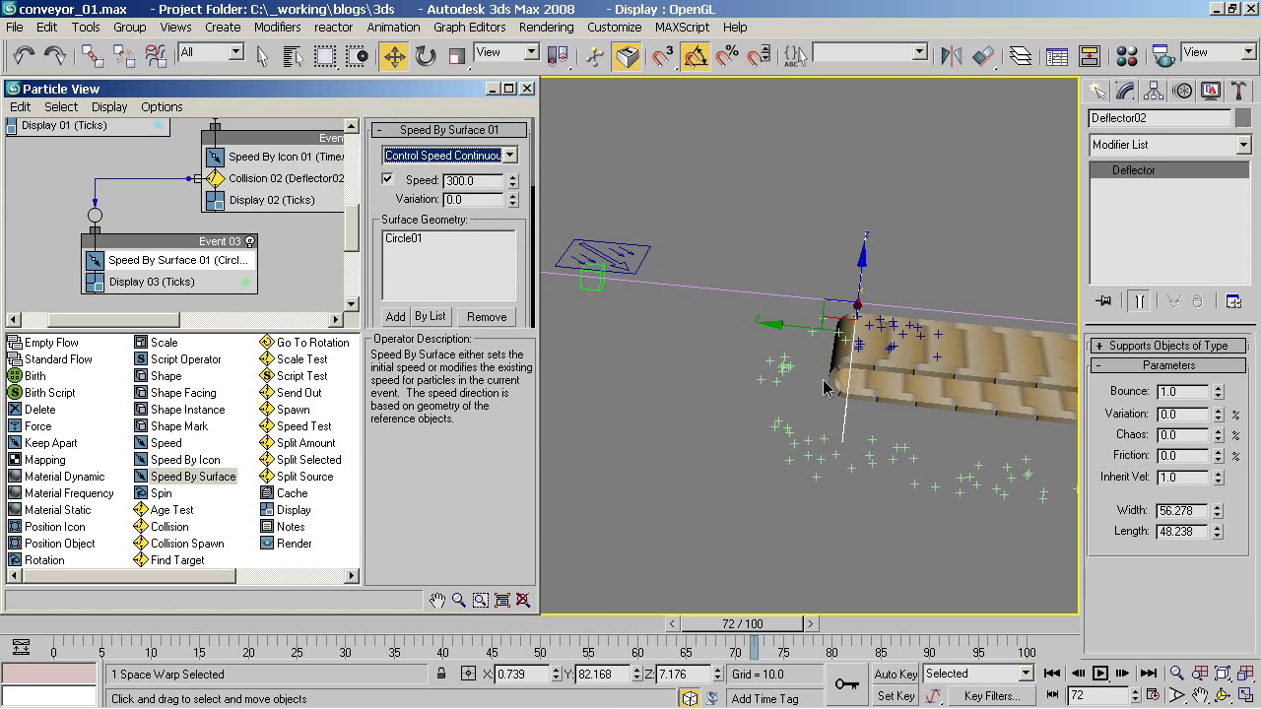
alt+middle_drag(829, 389, 691, 411)
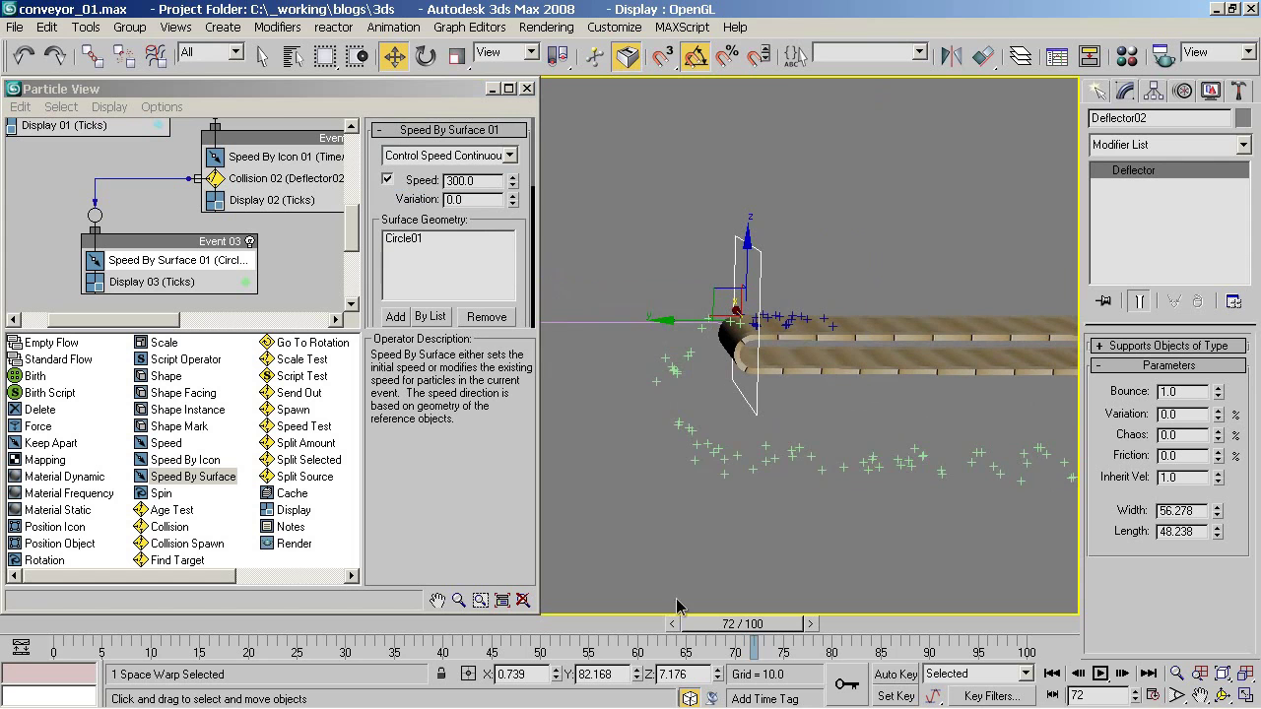
click(1051, 673)
mouse_move(926, 459)
middle_down()
mouse_move(784, 493)
mouse_move(828, 506)
middle_up()
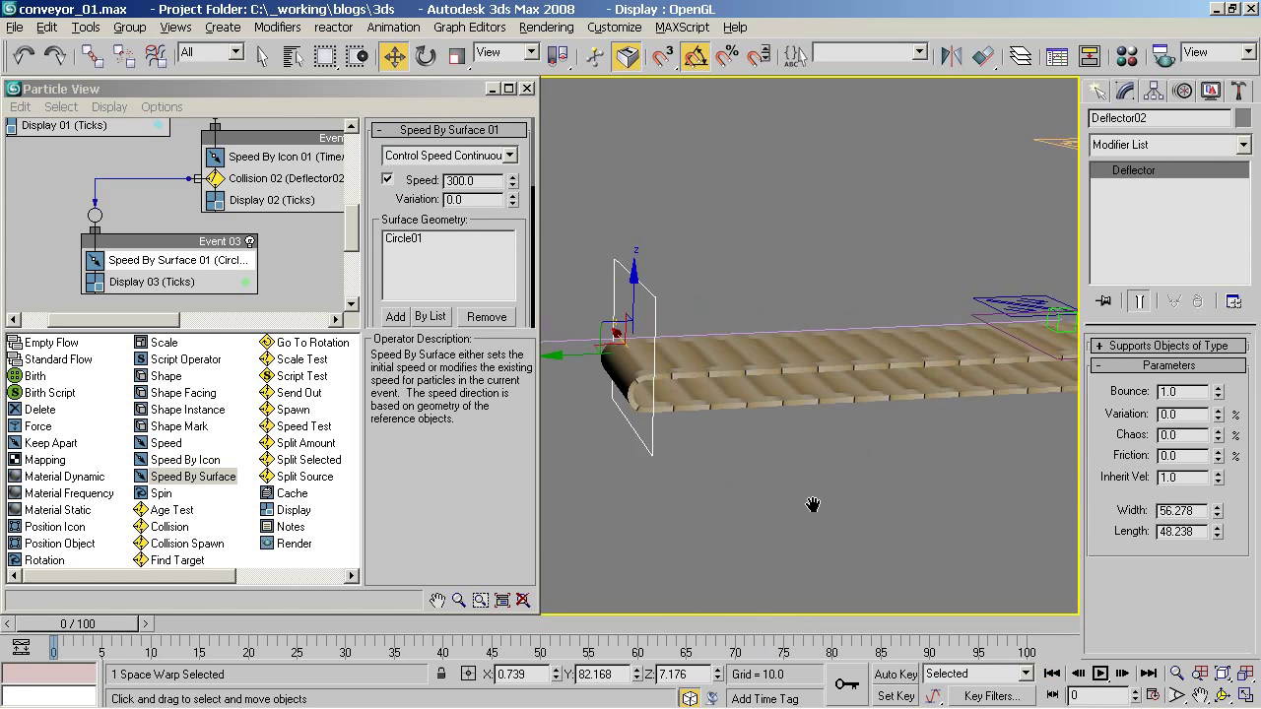
Uncheck Speed in Speed By Surface 01 and replay to see particles wrap the rounded end.
click(1100, 673)
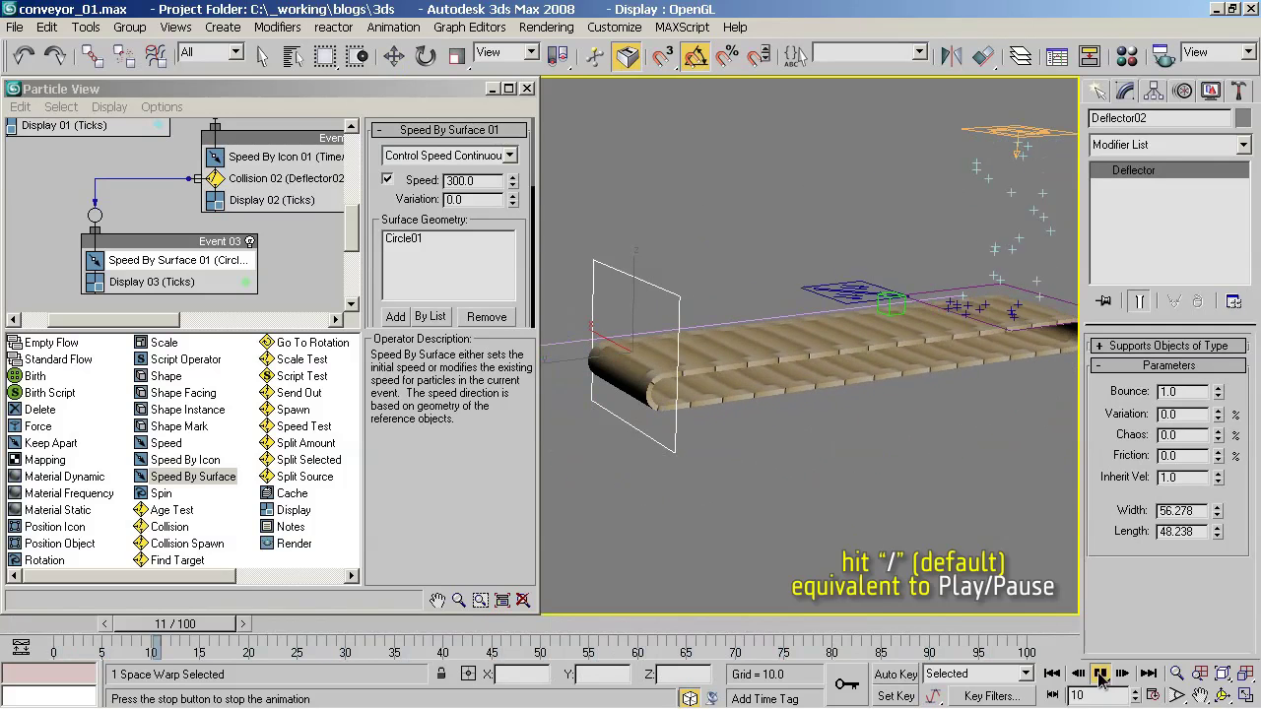
click(1100, 673)
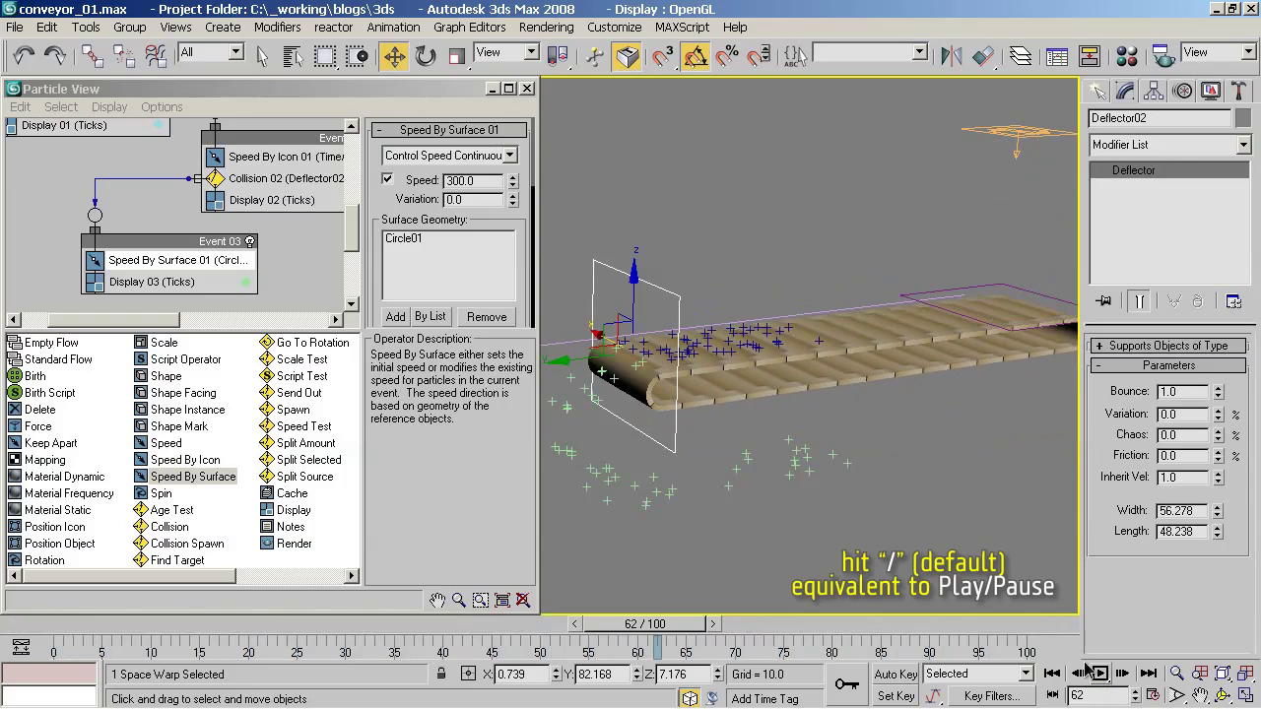
click(387, 180)
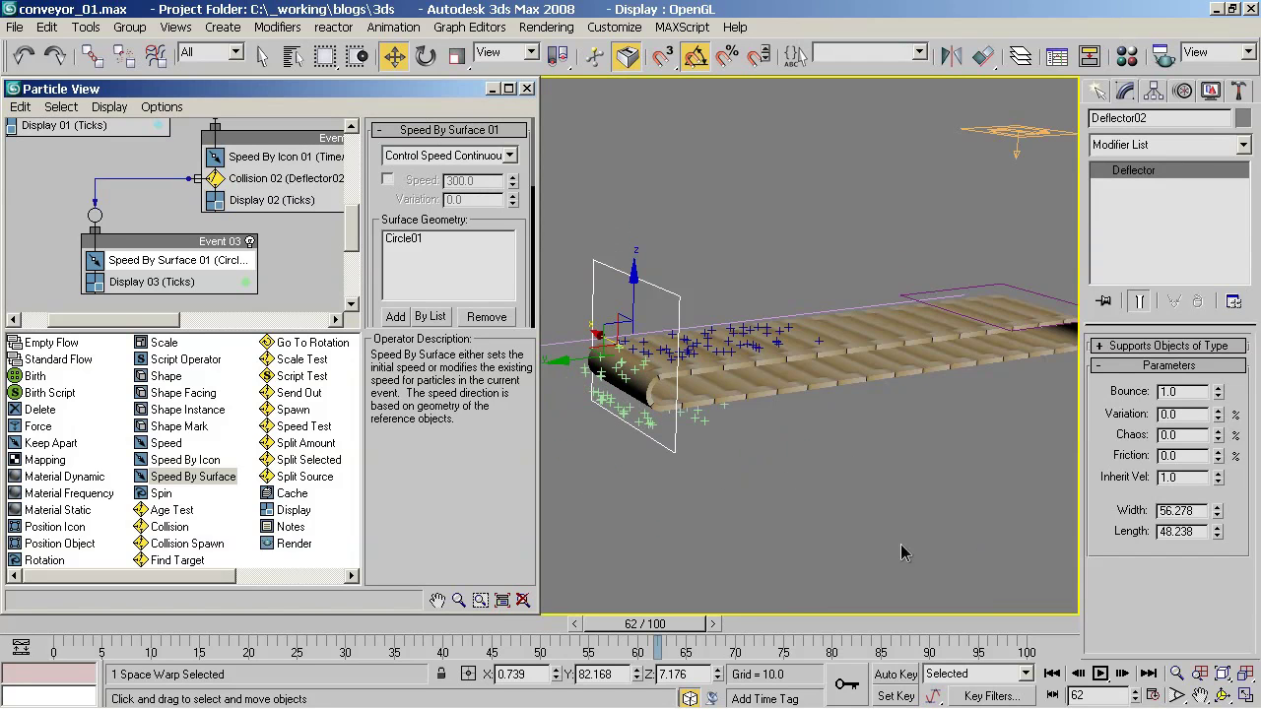
click(1099, 673)
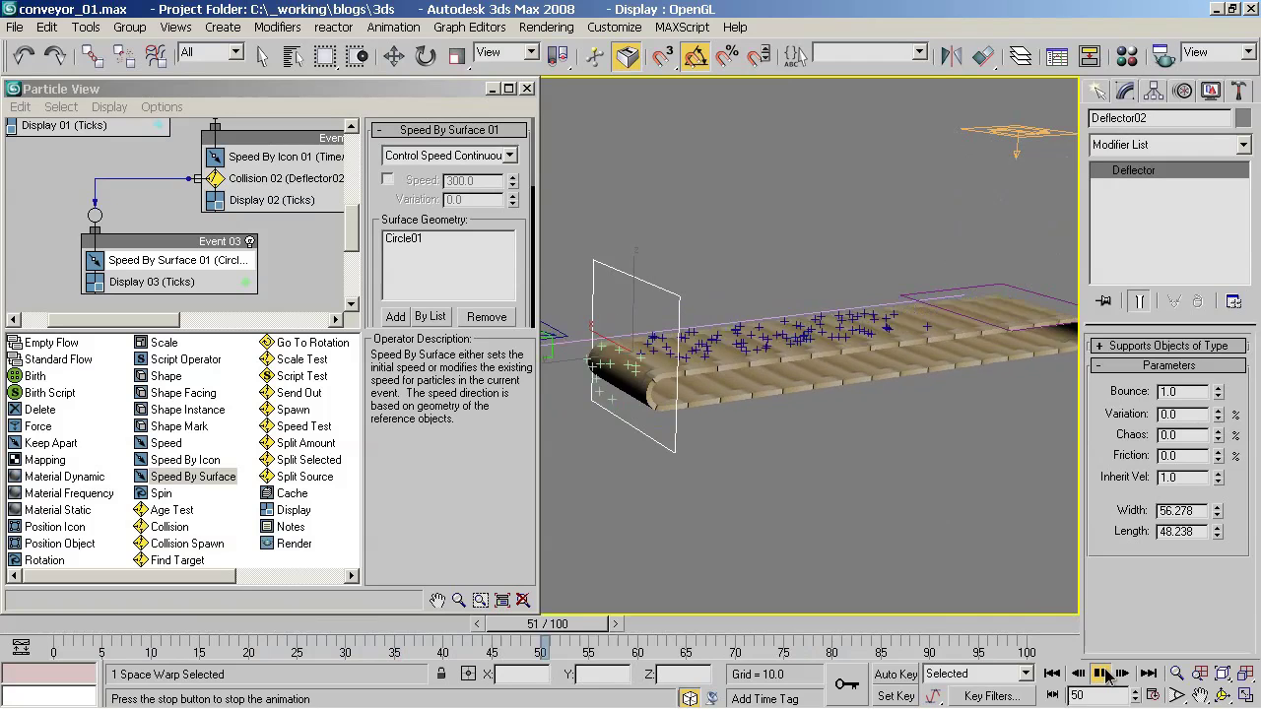
click(1101, 672)
mouse_move(662, 401)
alt+middle_down()
mouse_move(693, 398)
mouse_move(704, 331)
alt+middle_up()
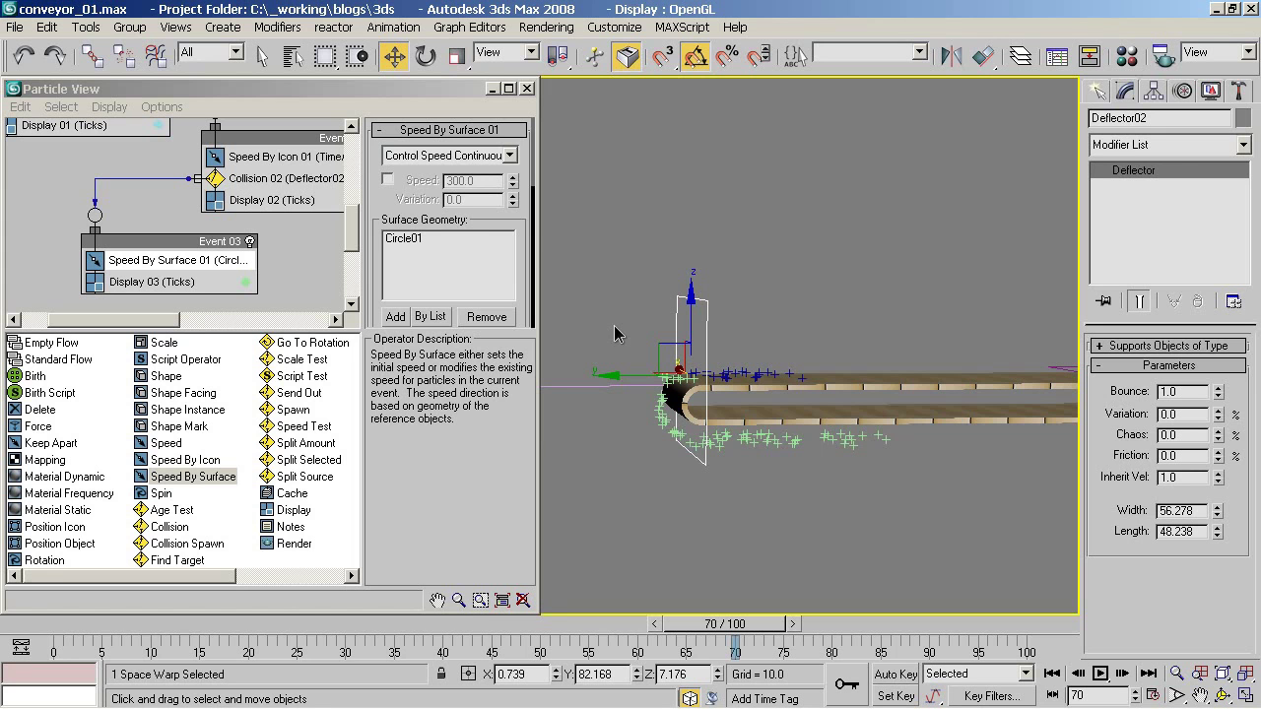
Tilt Deflector03 slightly and maximize the Left view with it still selected.
click(426, 57)
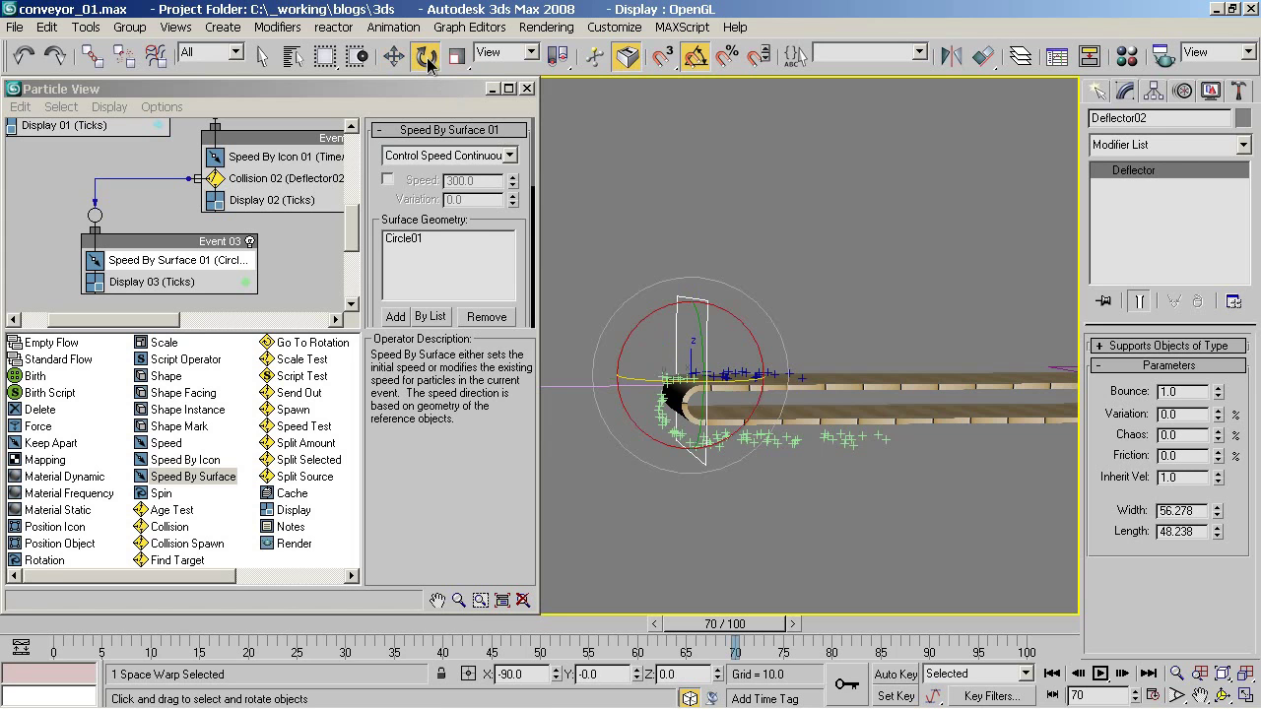
mouse_move(658, 320)
mouse_down()
mouse_move(657, 309)
mouse_move(591, 367)
mouse_up()
click(631, 444)
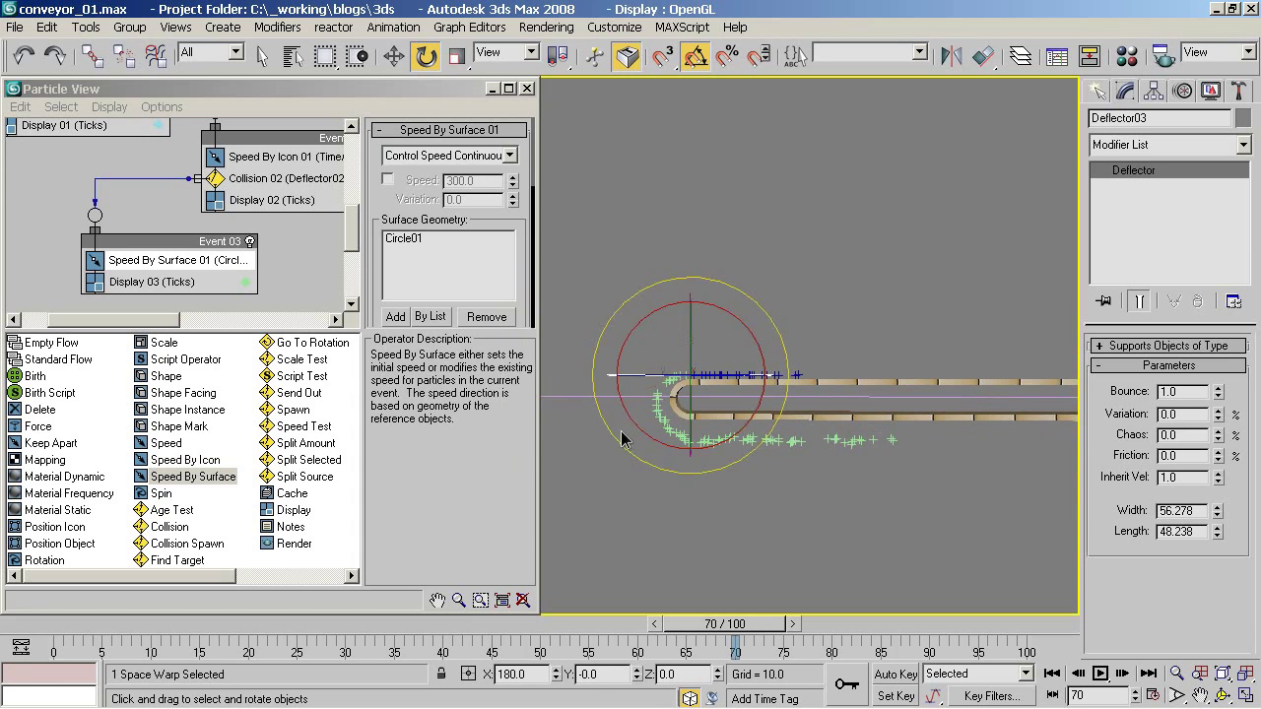
click(394, 55)
key(alt+w)
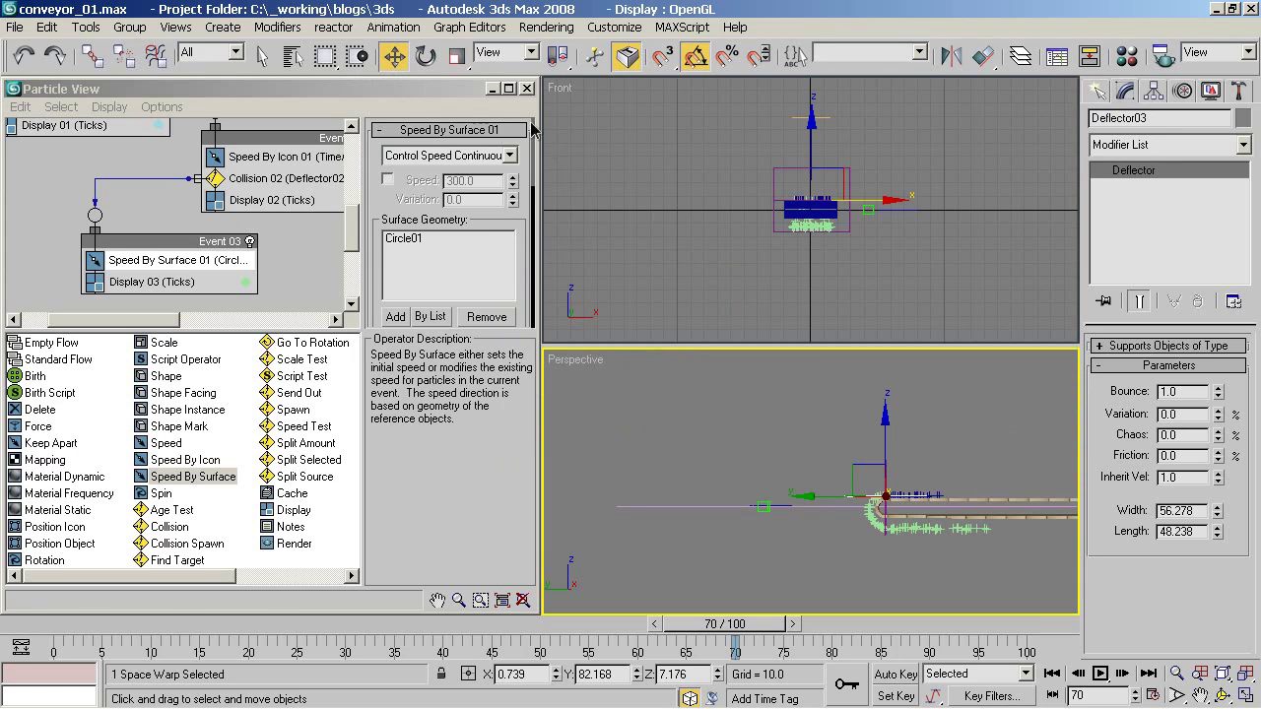
click(492, 89)
right_click(355, 442)
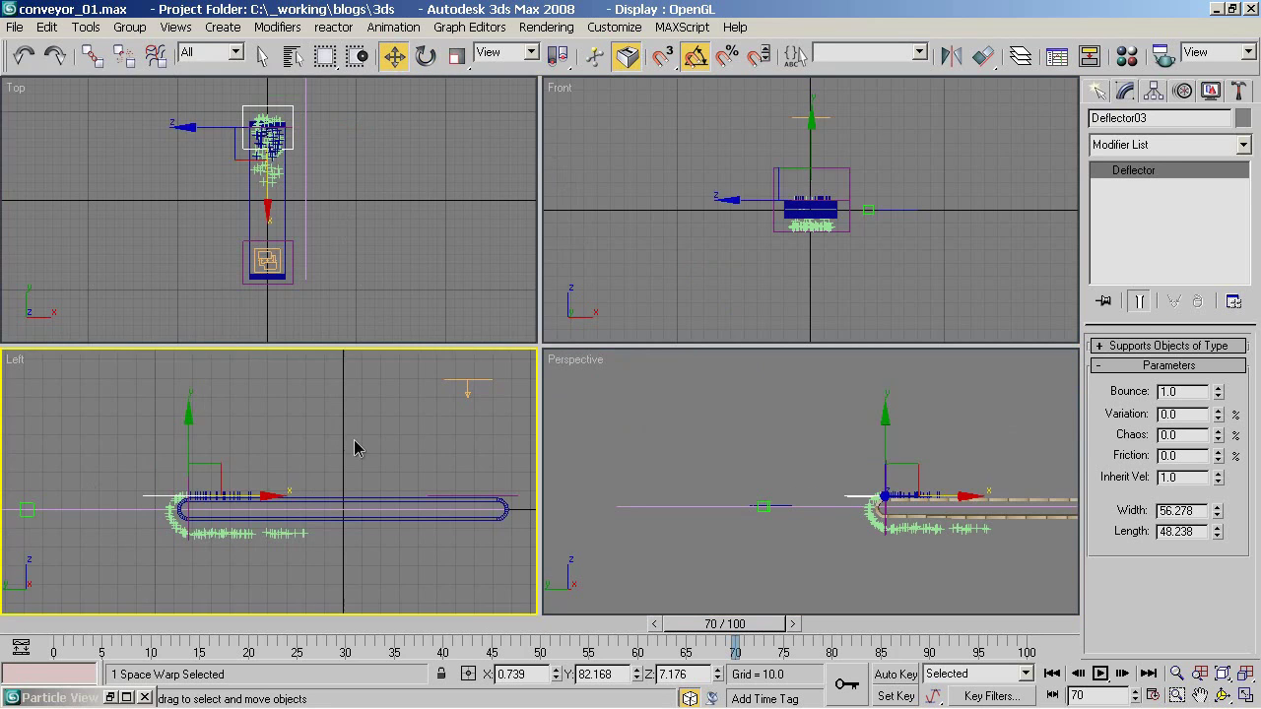
key(alt+w)
Move Deflector03 down to the rounded end's centre at Z -0.085.
scroll(414, 401, up, 2)
scroll(462, 375, up, 2)
scroll(505, 338, up, 2)
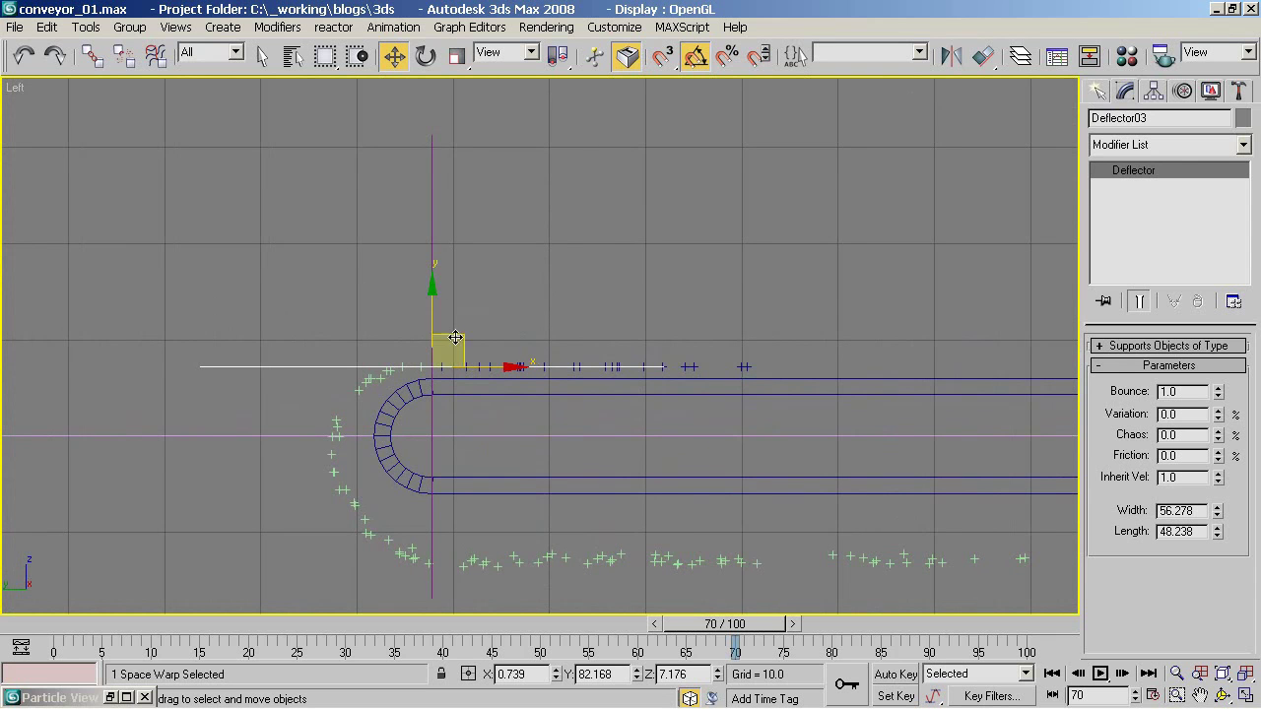
drag(457, 335, 407, 405)
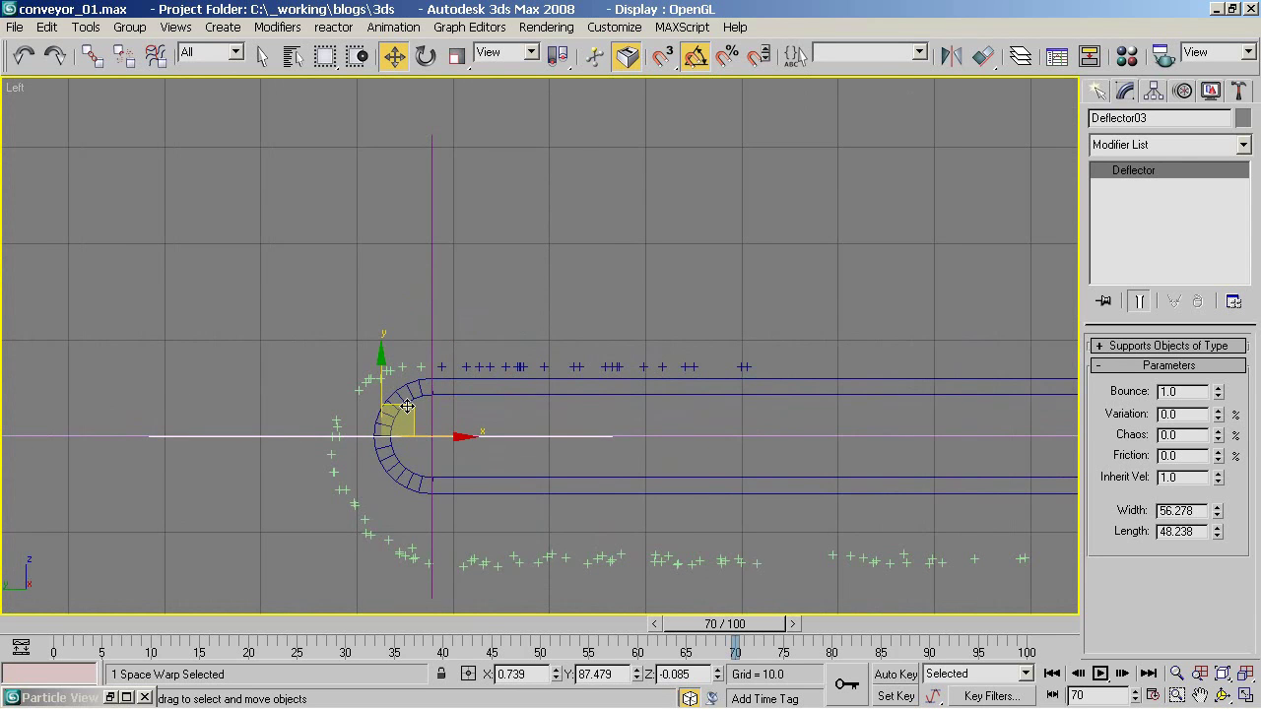
mouse_move(368, 446)
middle_down()
mouse_move(516, 404)
mouse_move(515, 349)
middle_up()
scroll(512, 349, down, 3)
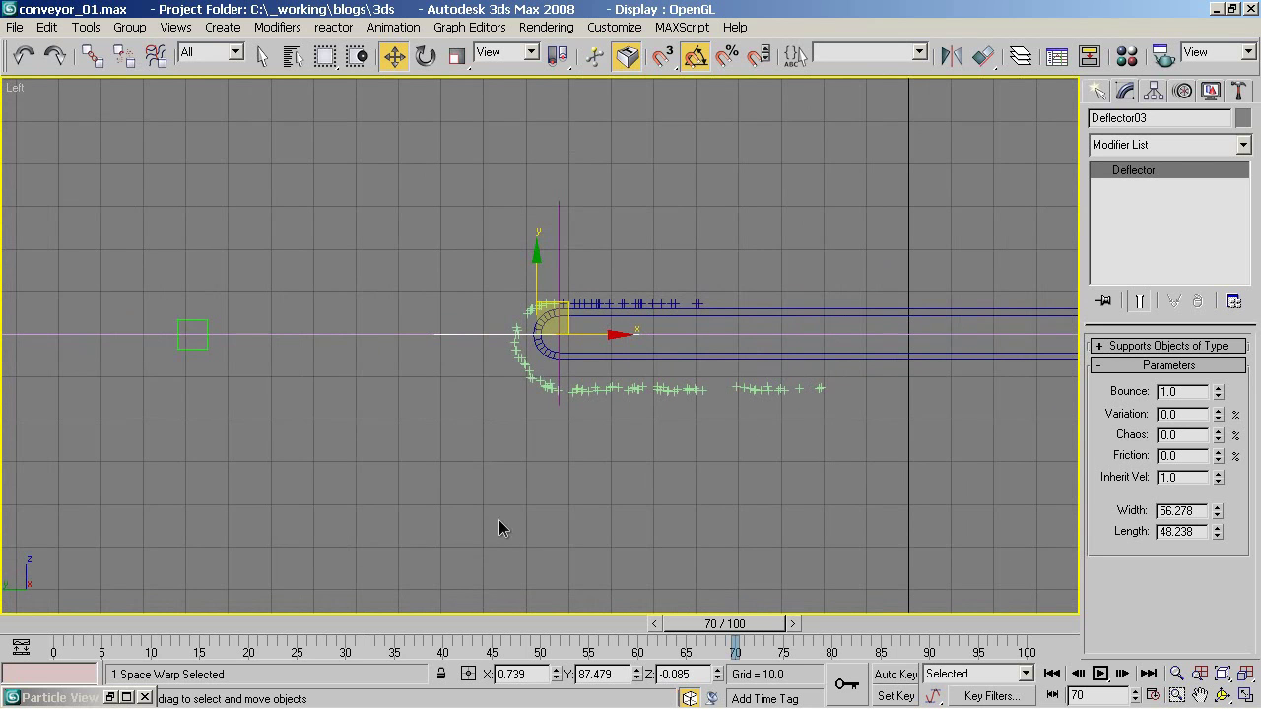
Return to a maximized perspective view and reopen Particle View.
key(alt+w)
middle_click(715, 508)
key(alt+w)
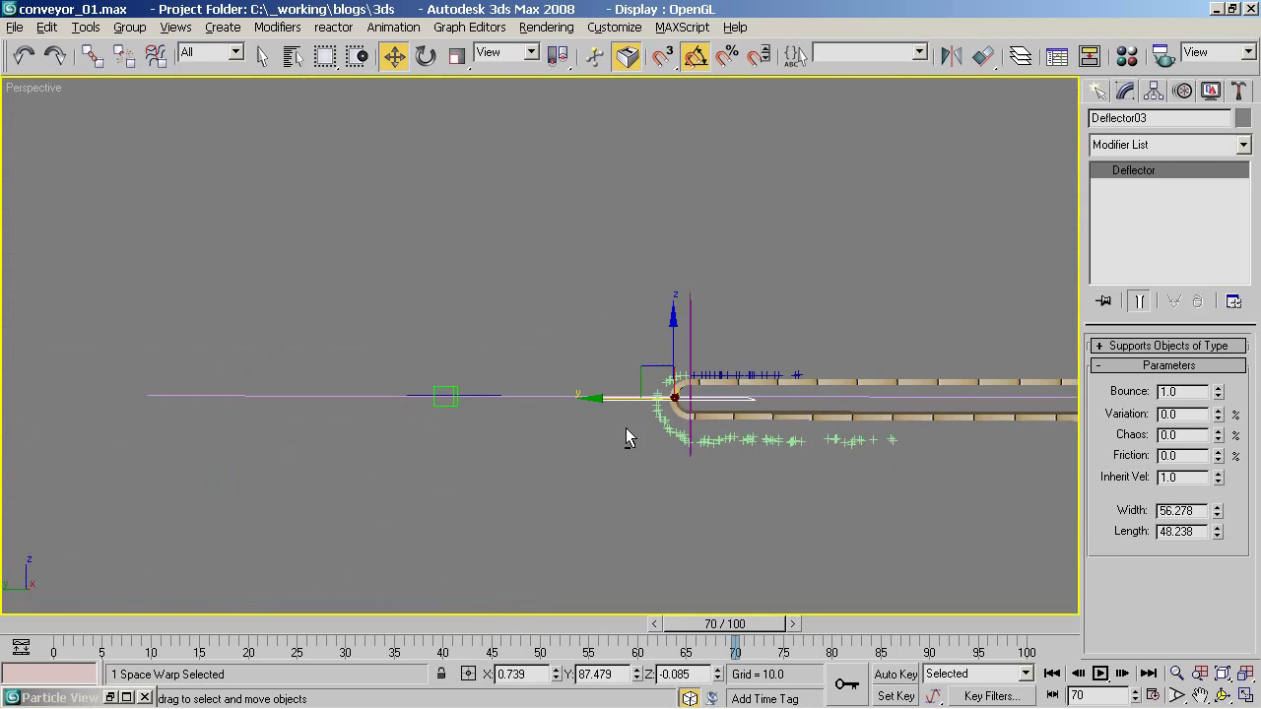
alt+middle_drag(630, 437, 611, 378)
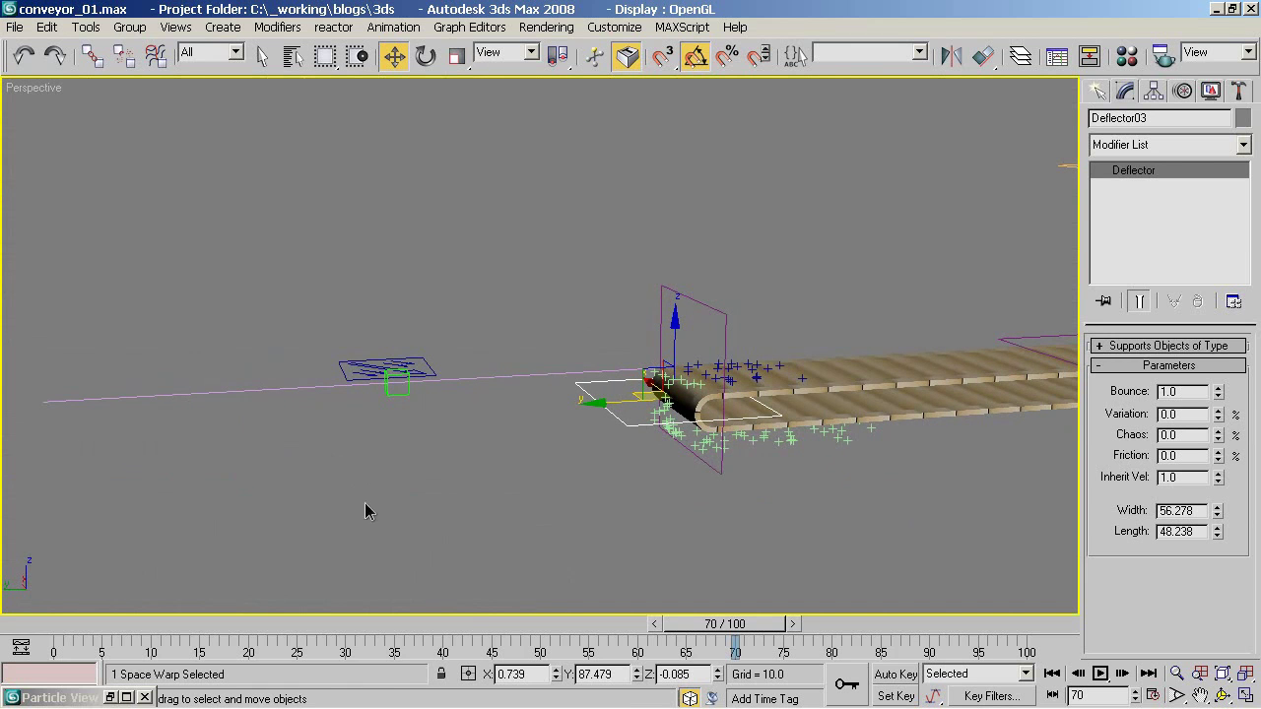
click(109, 698)
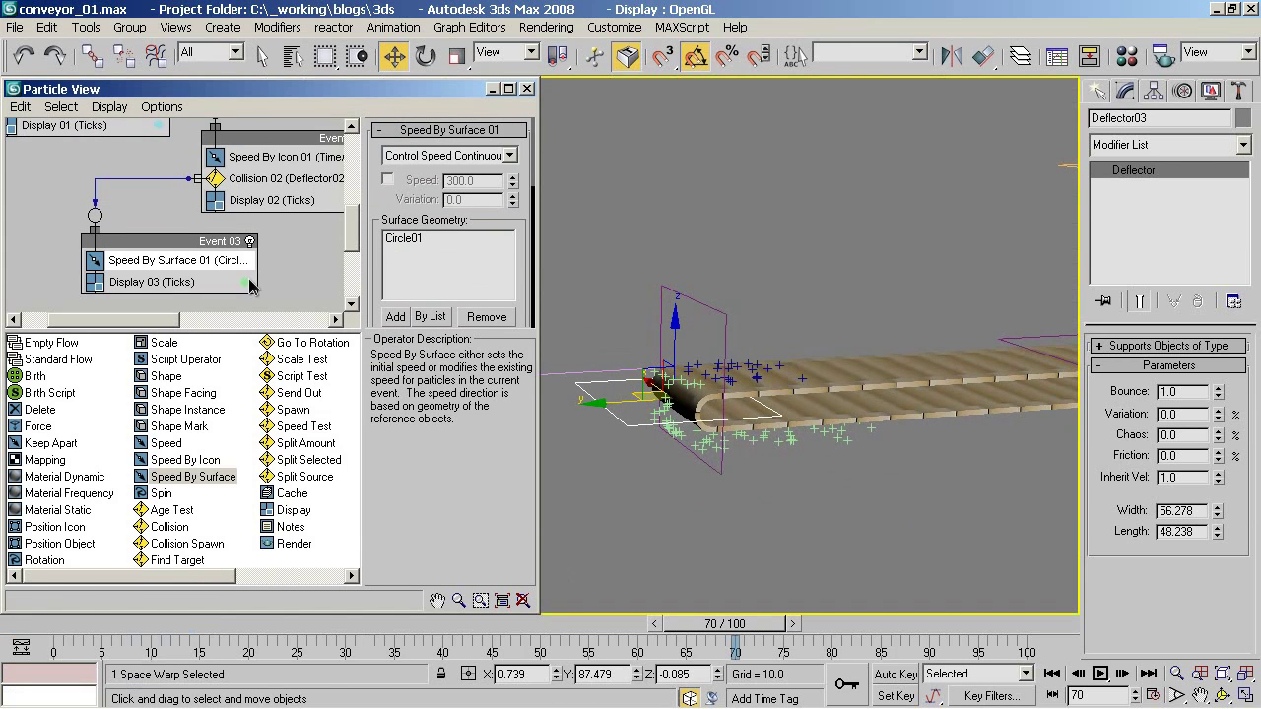
Add a Collision 03 test to Event 03 using Deflector03.
scroll(187, 215, down, 2)
drag(170, 527, 162, 222)
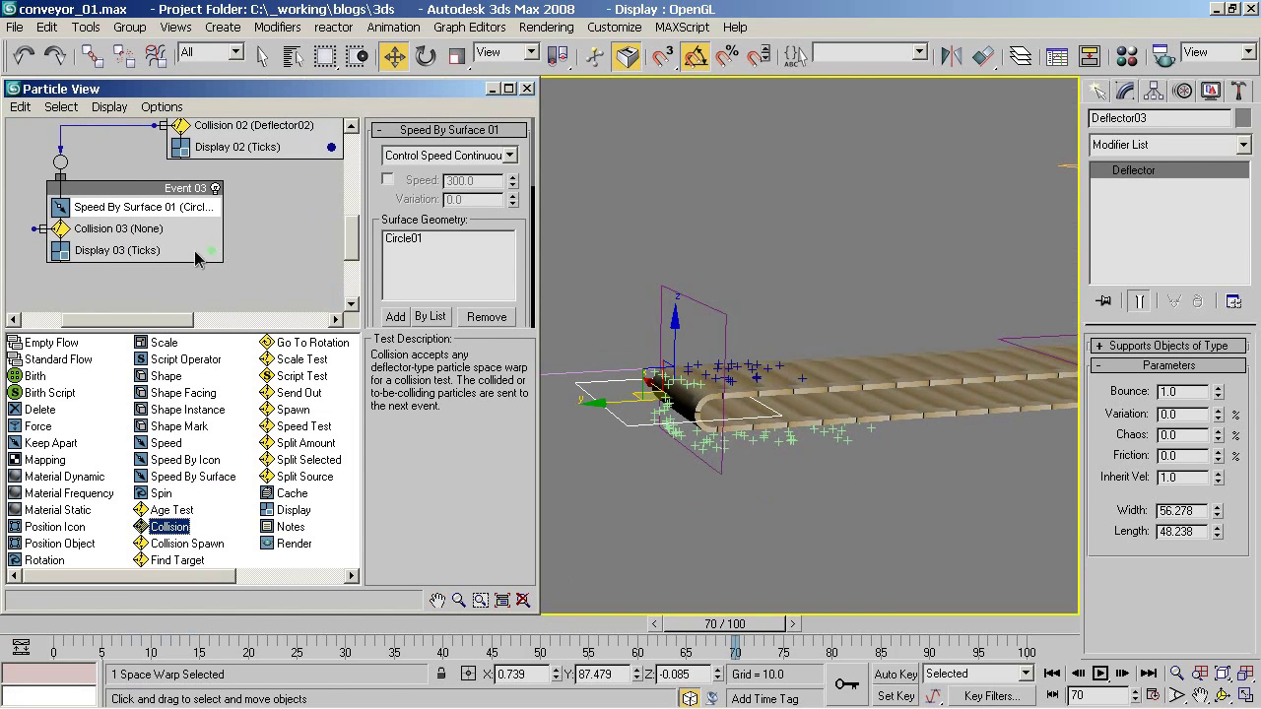
click(232, 233)
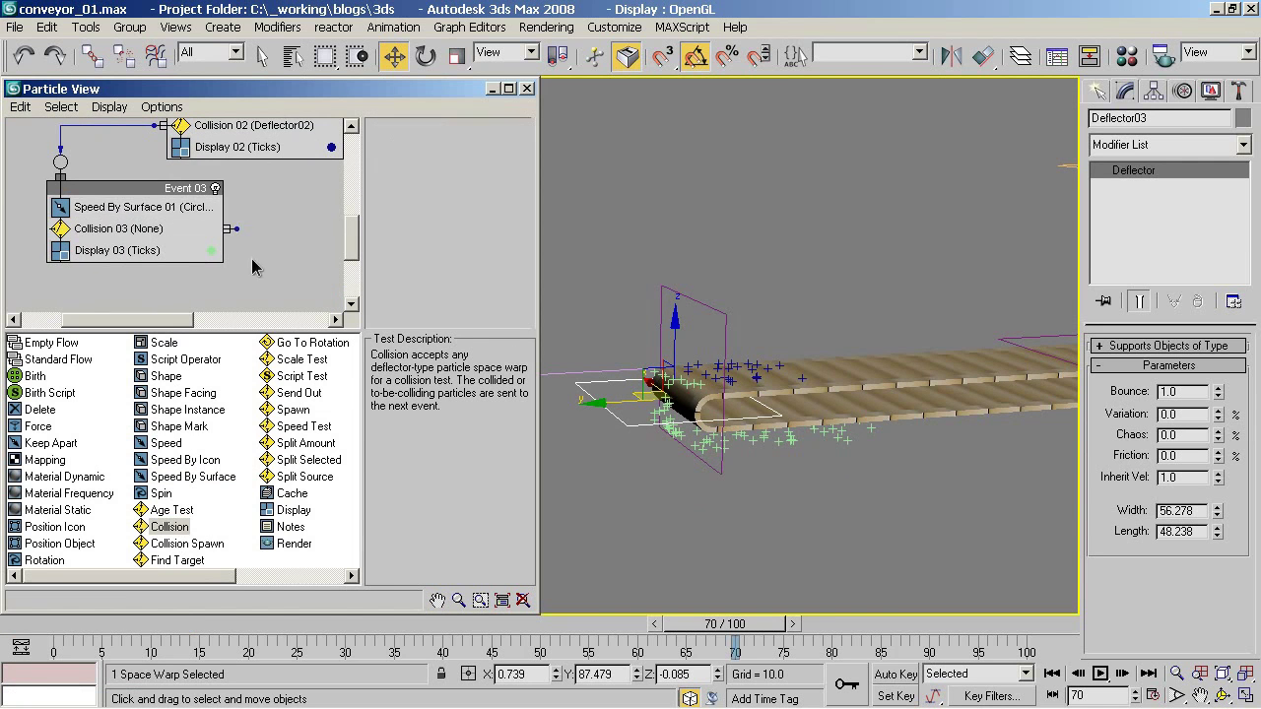
middle_drag(241, 246, 188, 254)
click(82, 235)
click(395, 215)
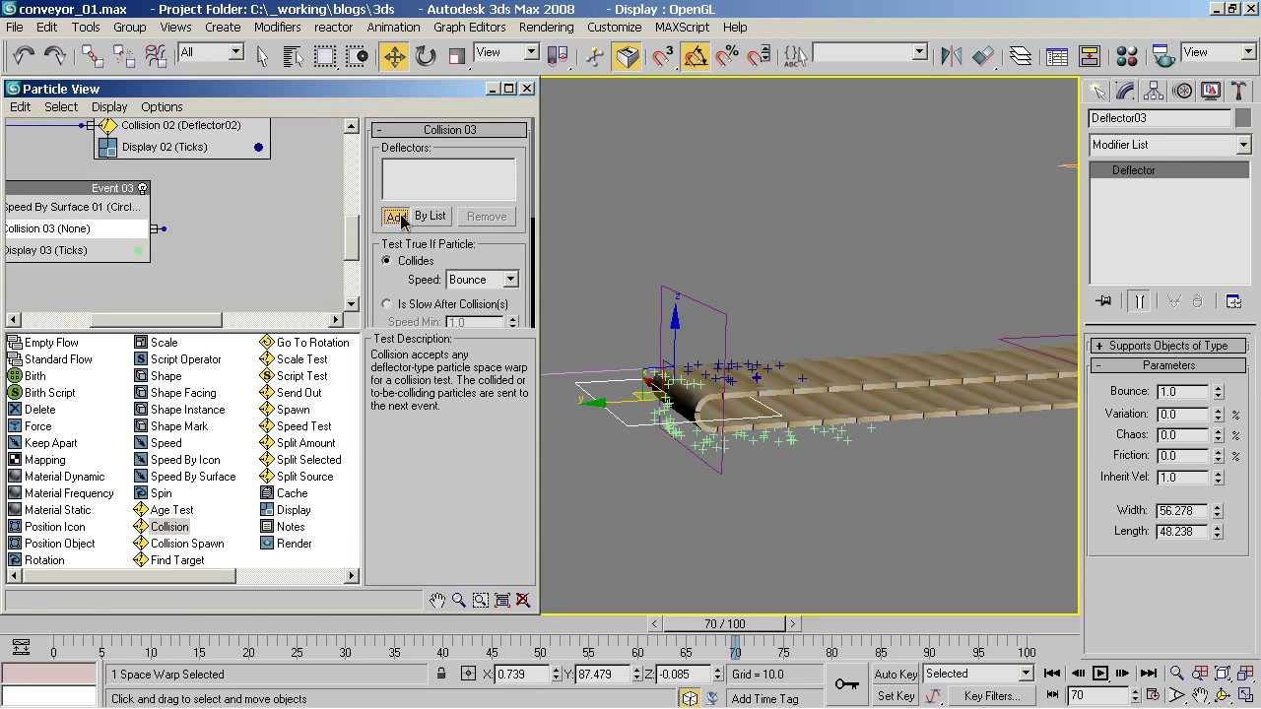
click(618, 426)
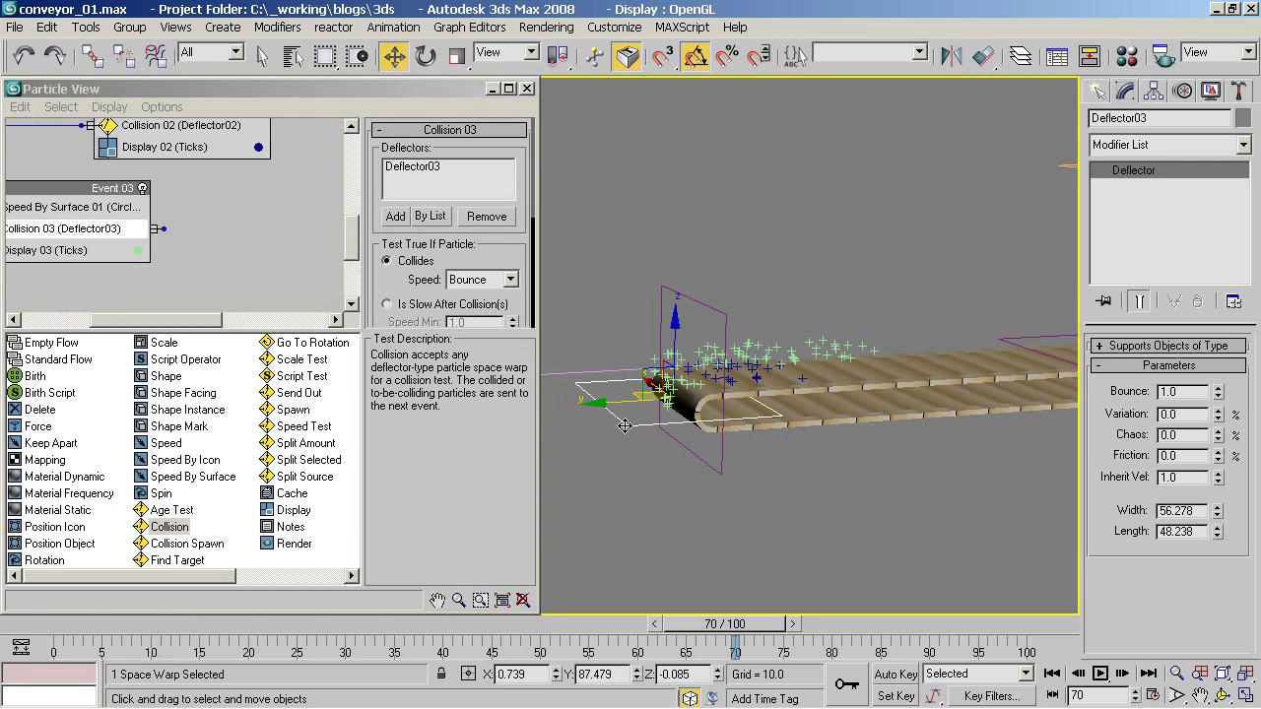
Set Collision 03's speed to Continue and replay from frame 0 to test it.
click(476, 281)
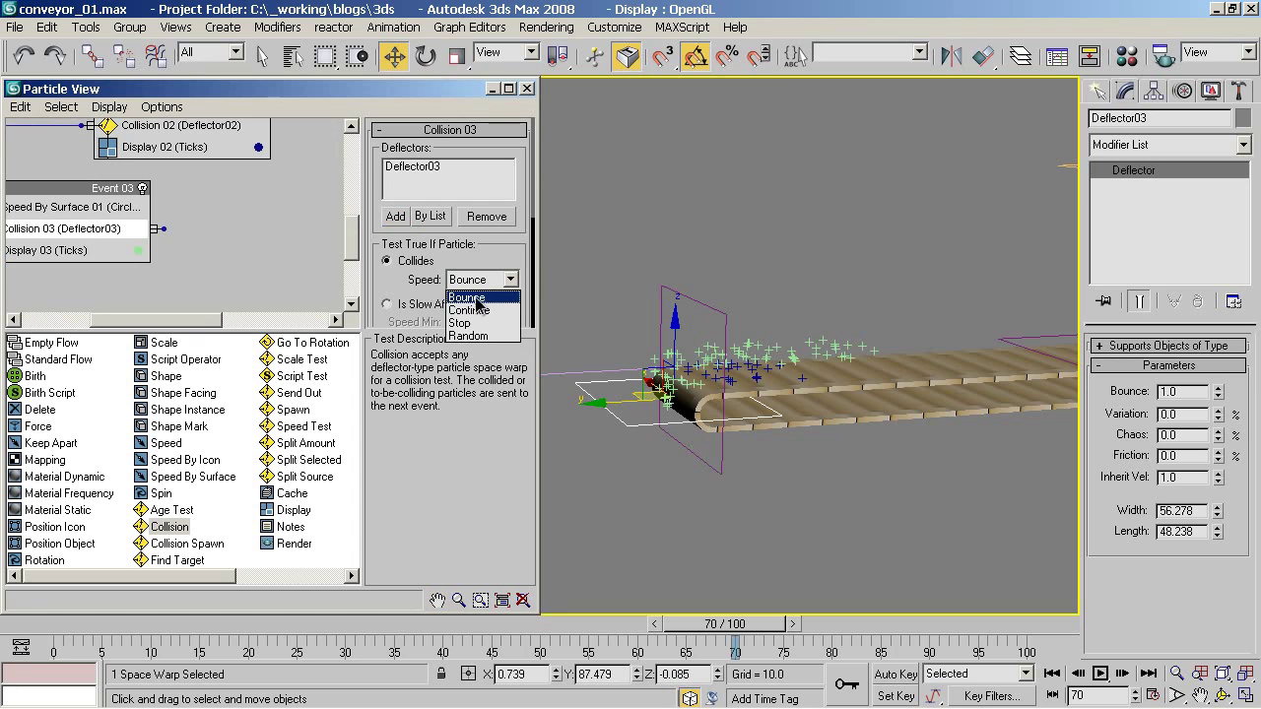
click(473, 310)
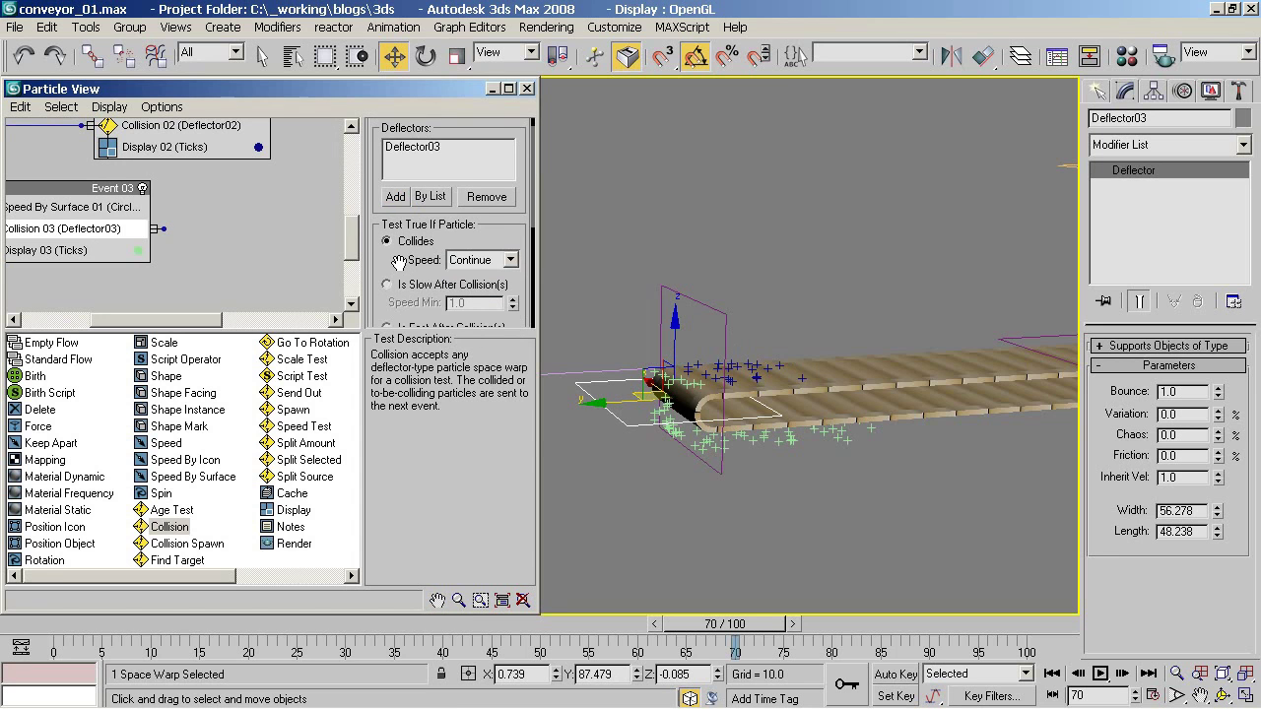
scroll(399, 256, down, 2)
middle_drag(162, 249, 225, 203)
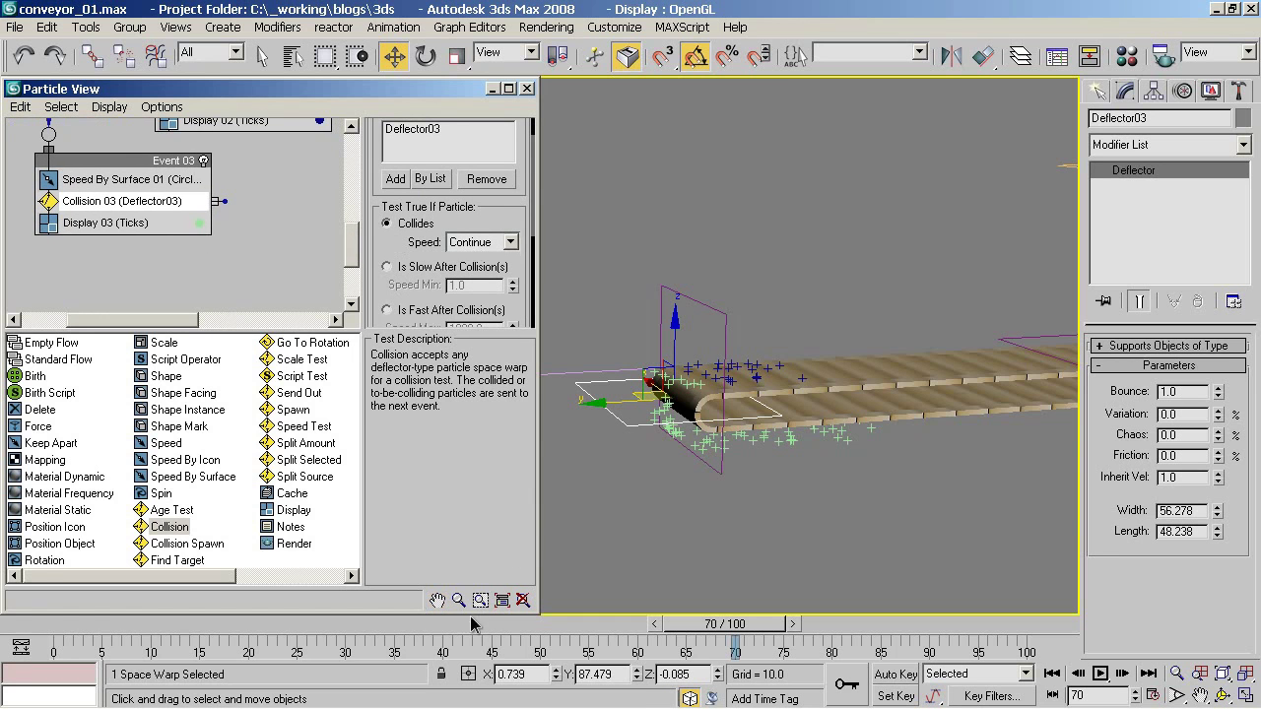
click(1052, 673)
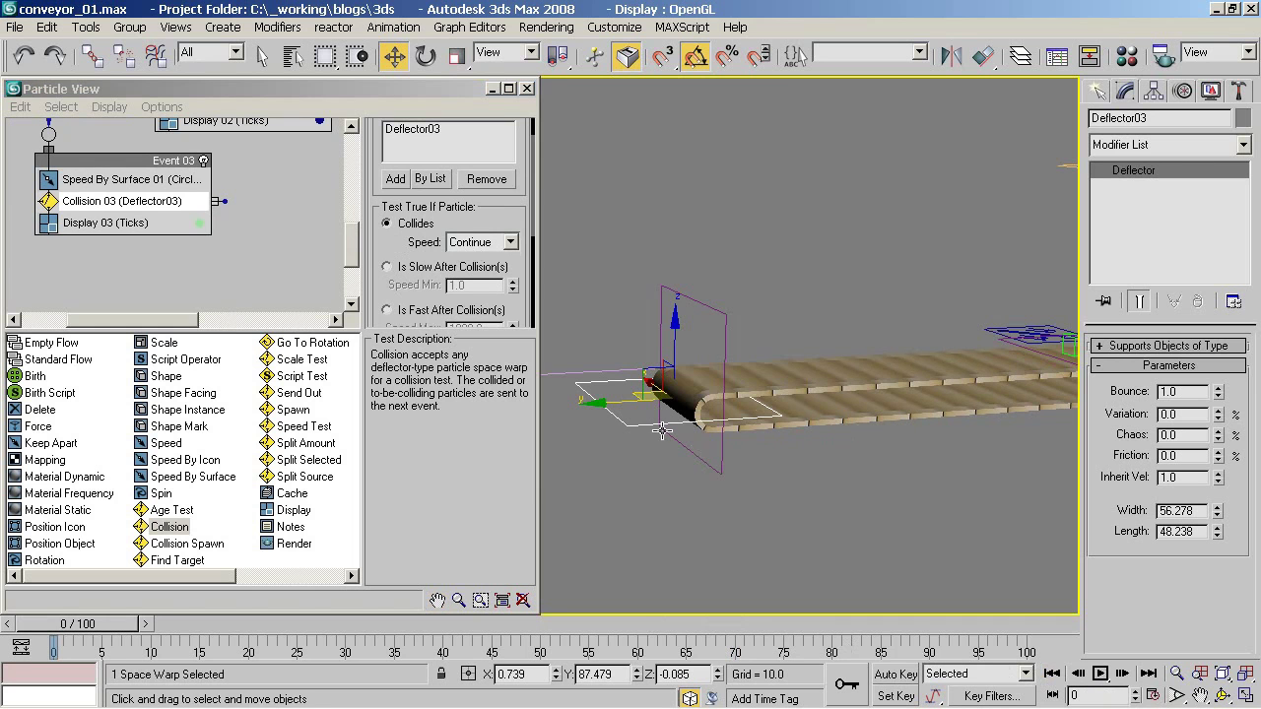
click(1099, 672)
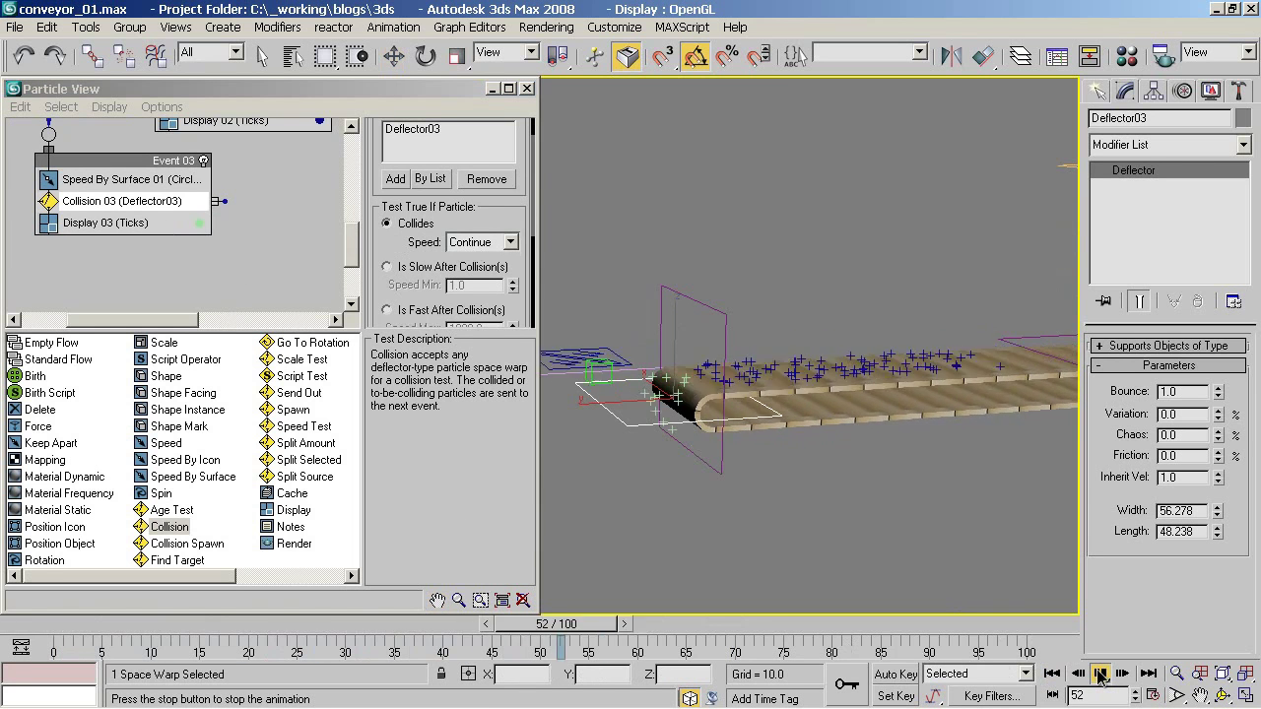
click(1099, 673)
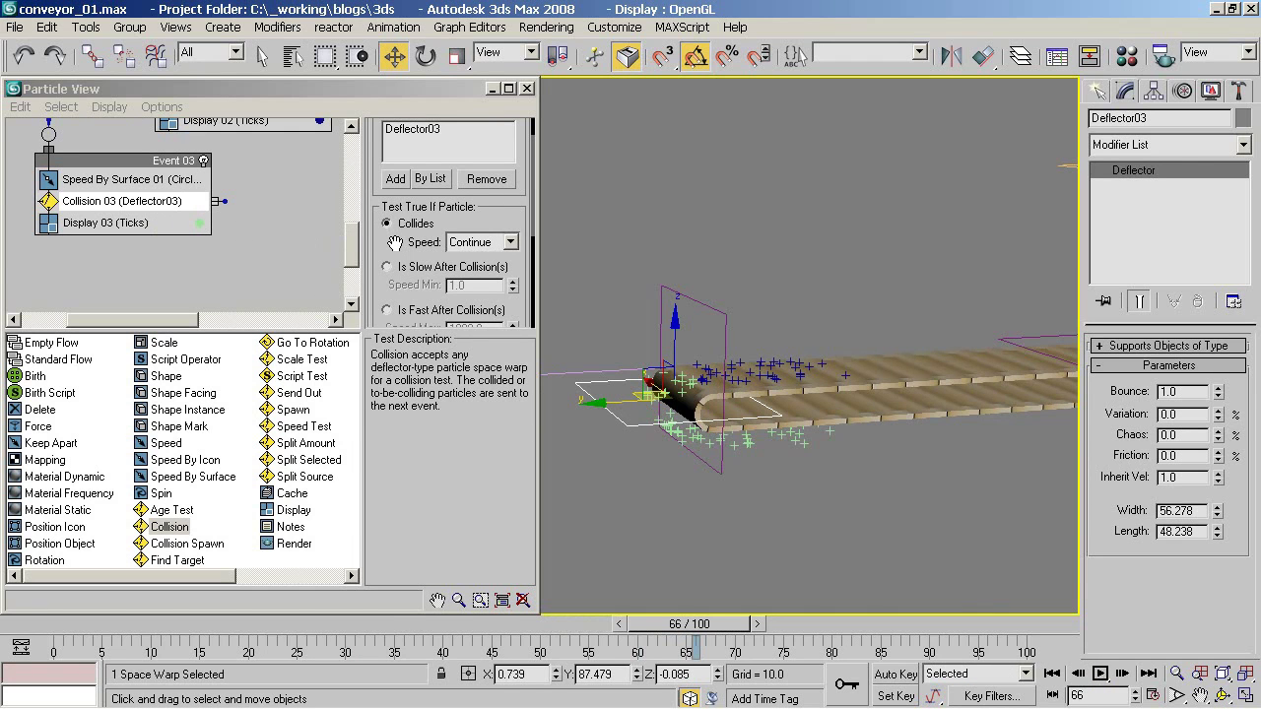
Wire Collision 03 into a new event holding a Force operator.
click(37, 427)
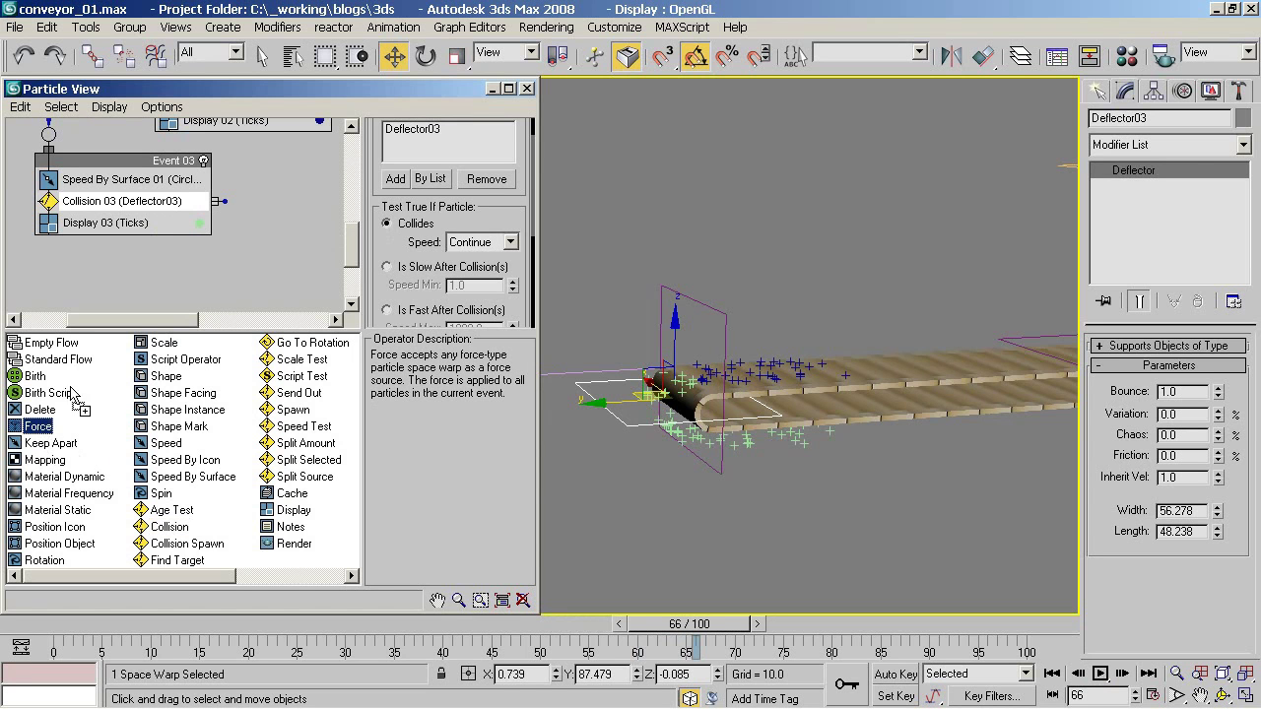
mouse_move(38, 428)
mouse_down()
mouse_move(233, 225)
mouse_move(252, 222)
mouse_up()
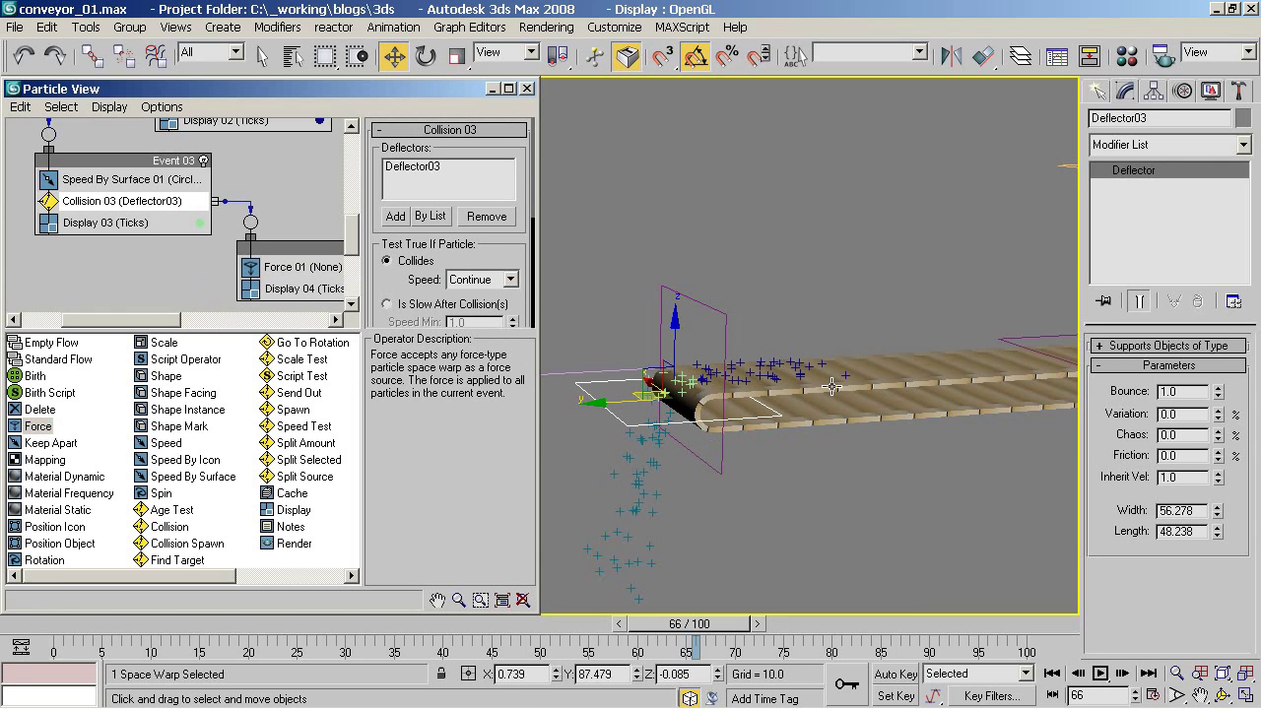
alt+middle_drag(832, 387, 980, 313)
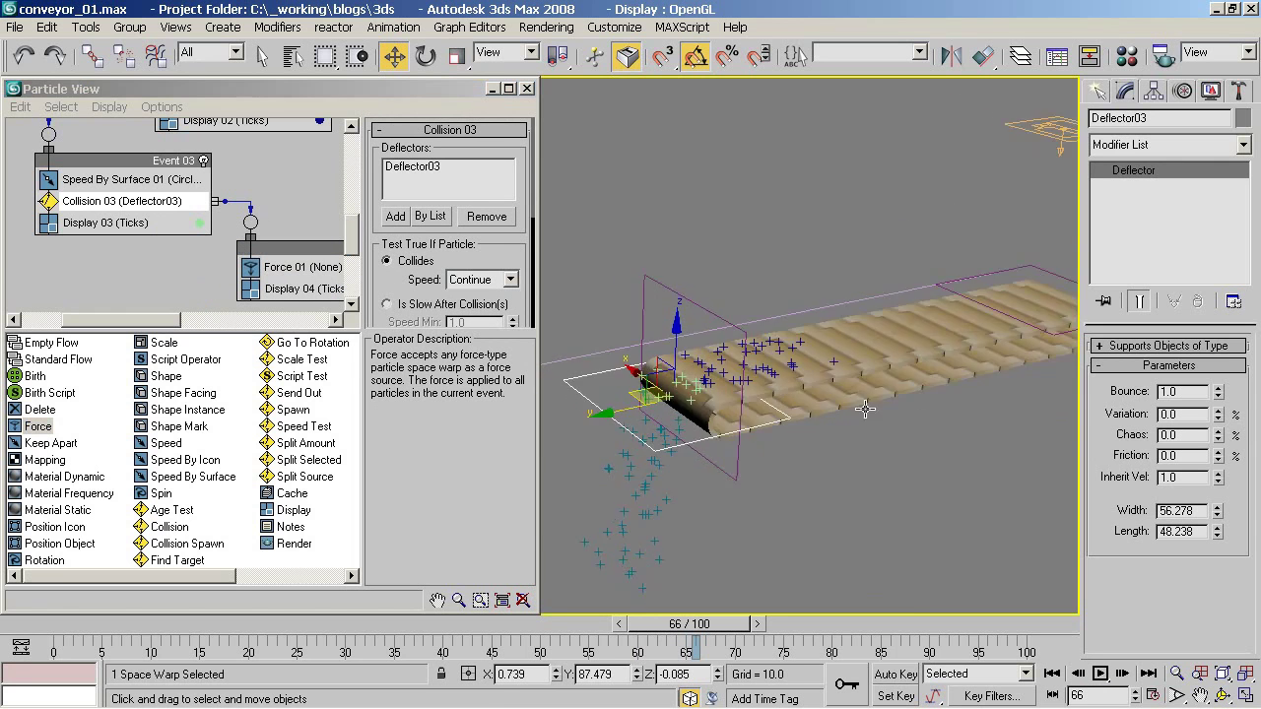
Create Gravity01 near the belt end and move it to X -63.687.
click(1097, 92)
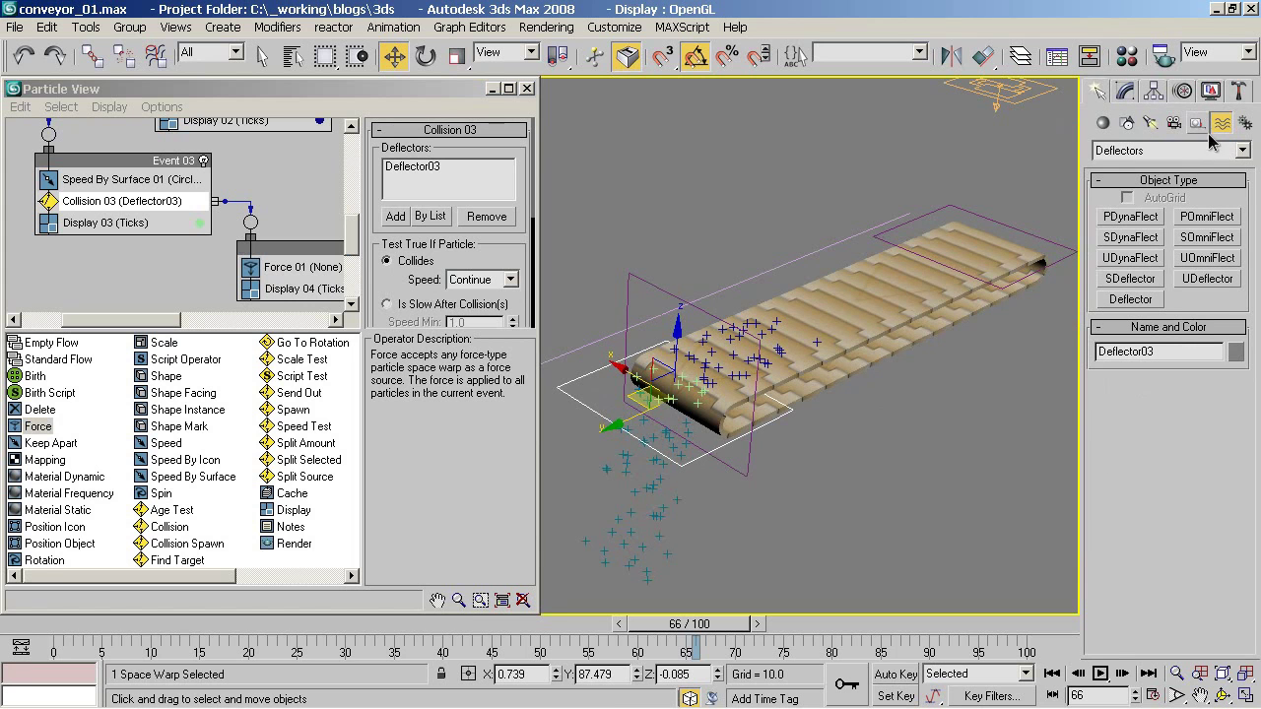
click(1177, 150)
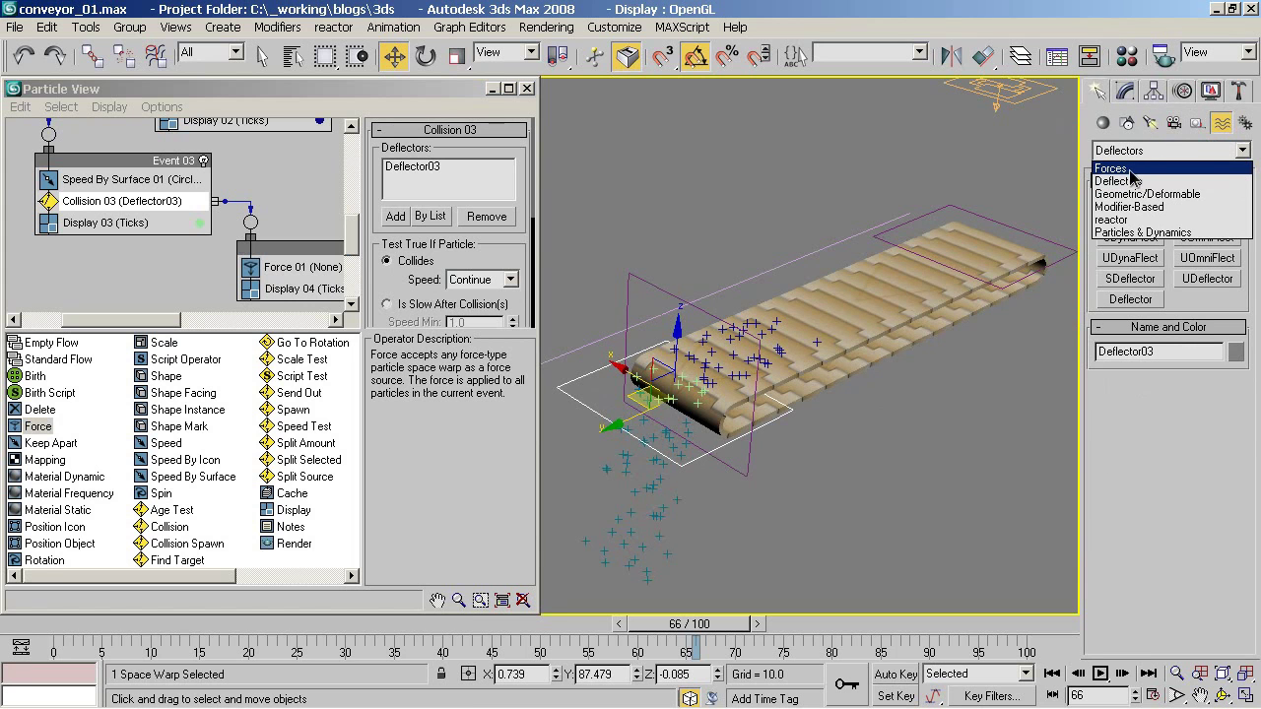
click(1131, 170)
click(1207, 278)
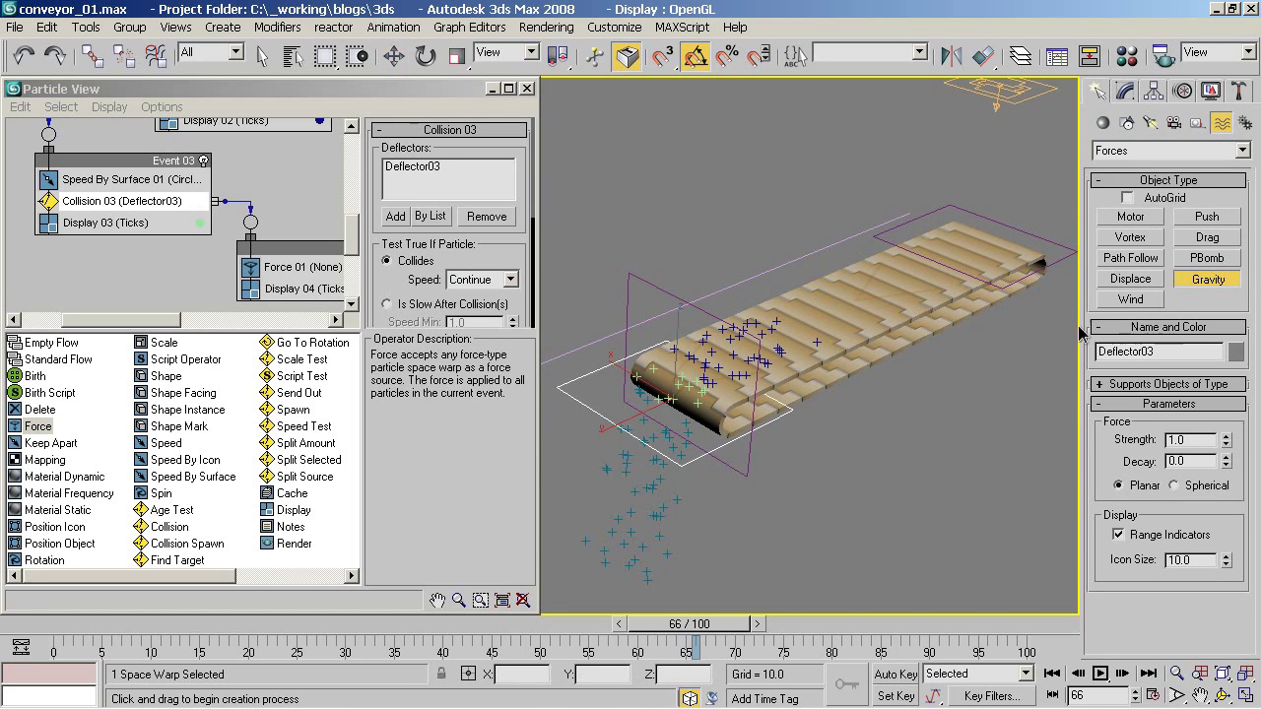
mouse_move(838, 404)
mouse_down()
mouse_move(926, 470)
mouse_move(911, 482)
mouse_up()
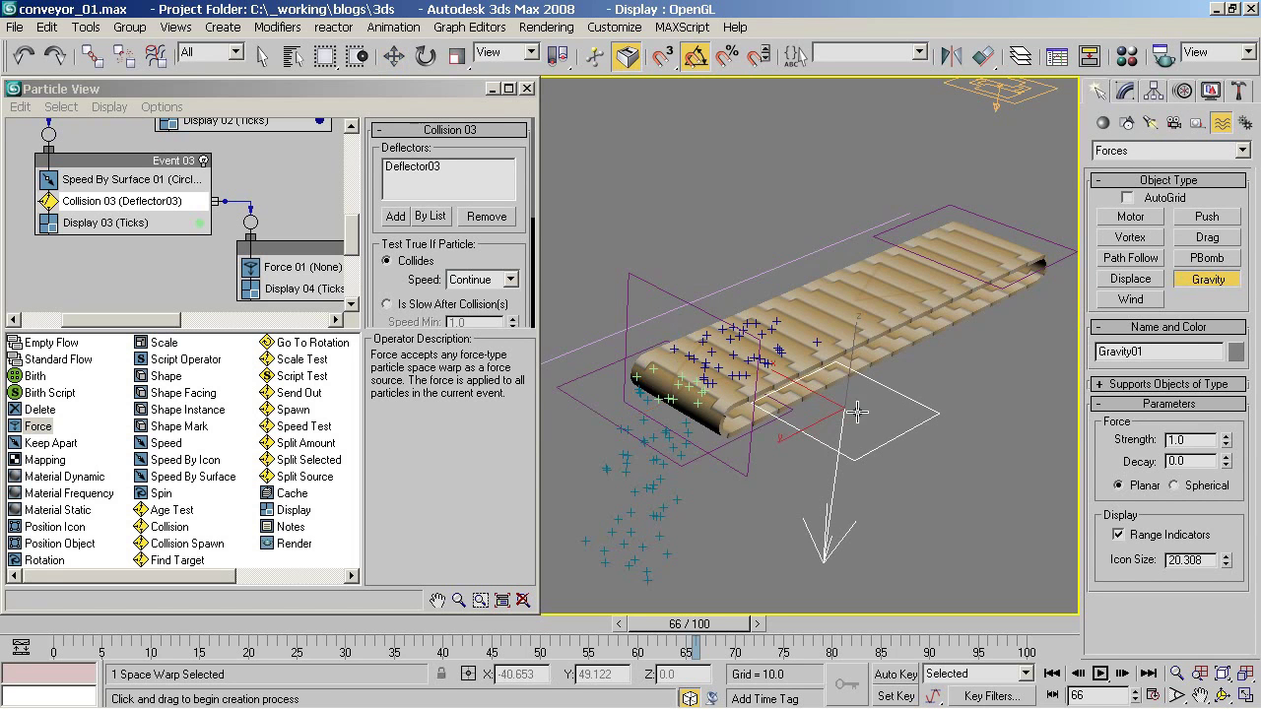
middle_drag(824, 412, 803, 384)
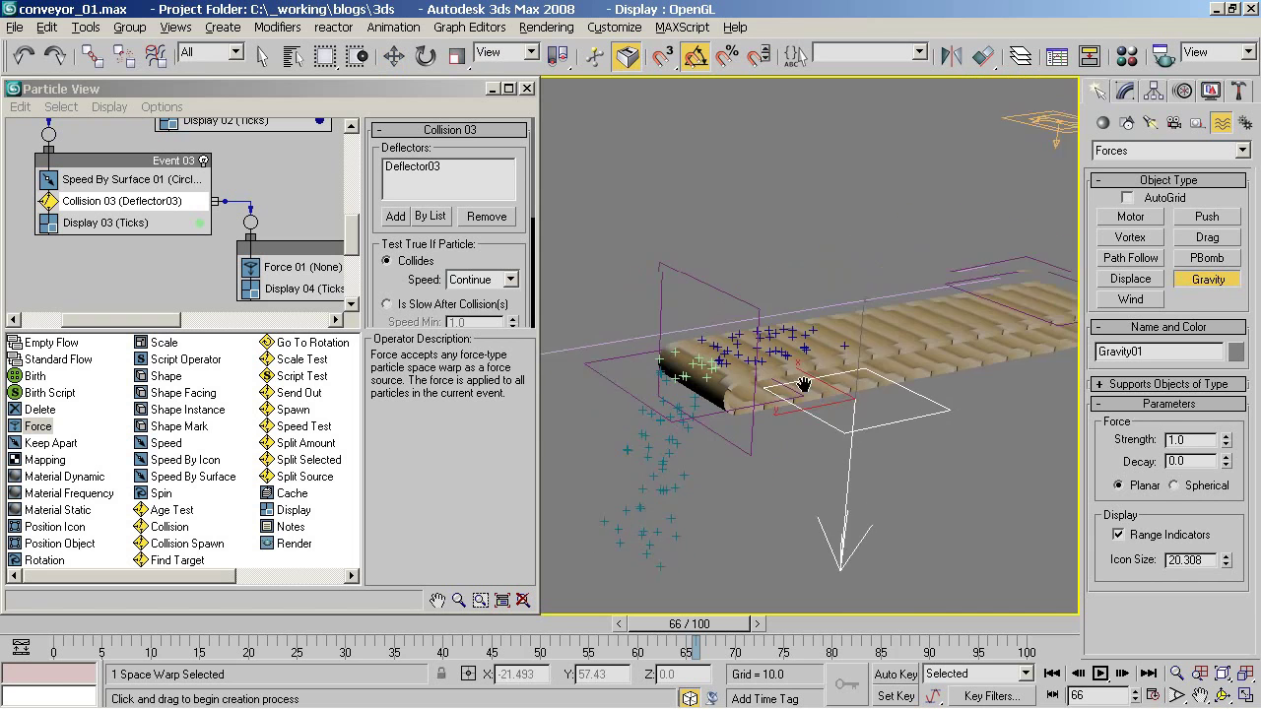
key(w)
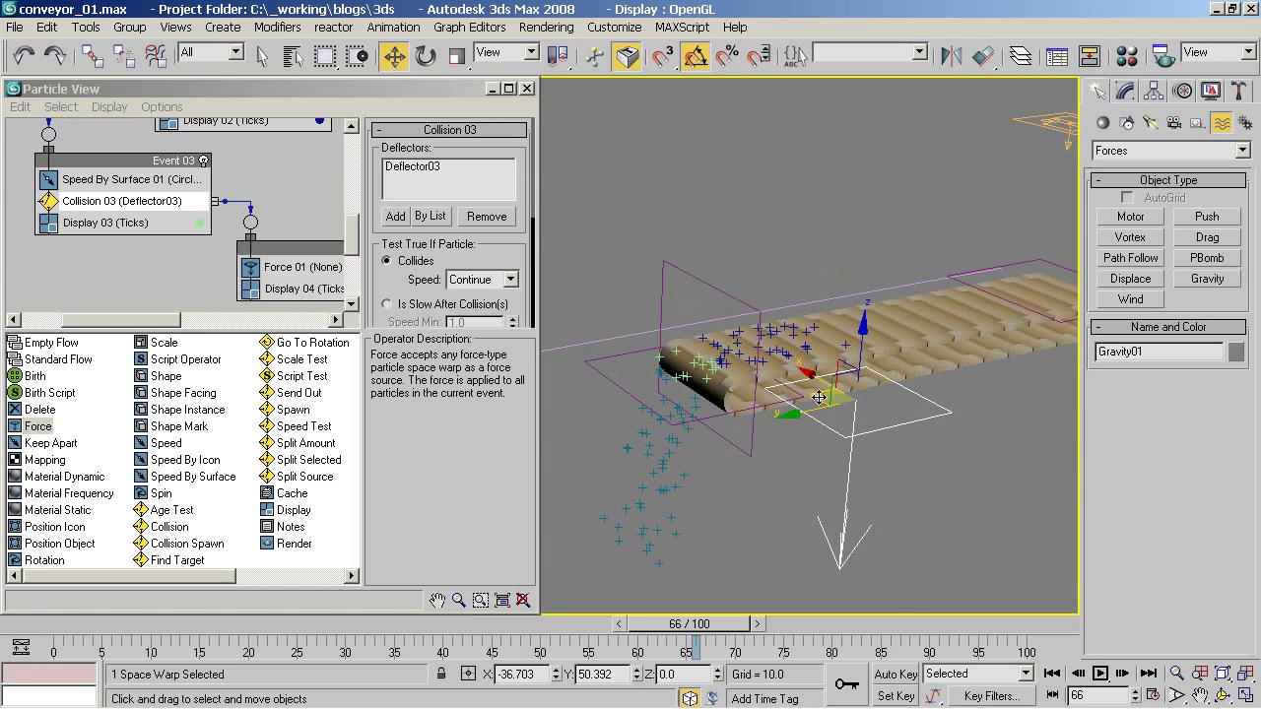
drag(819, 397, 845, 408)
alt+middle_drag(845, 408, 744, 431)
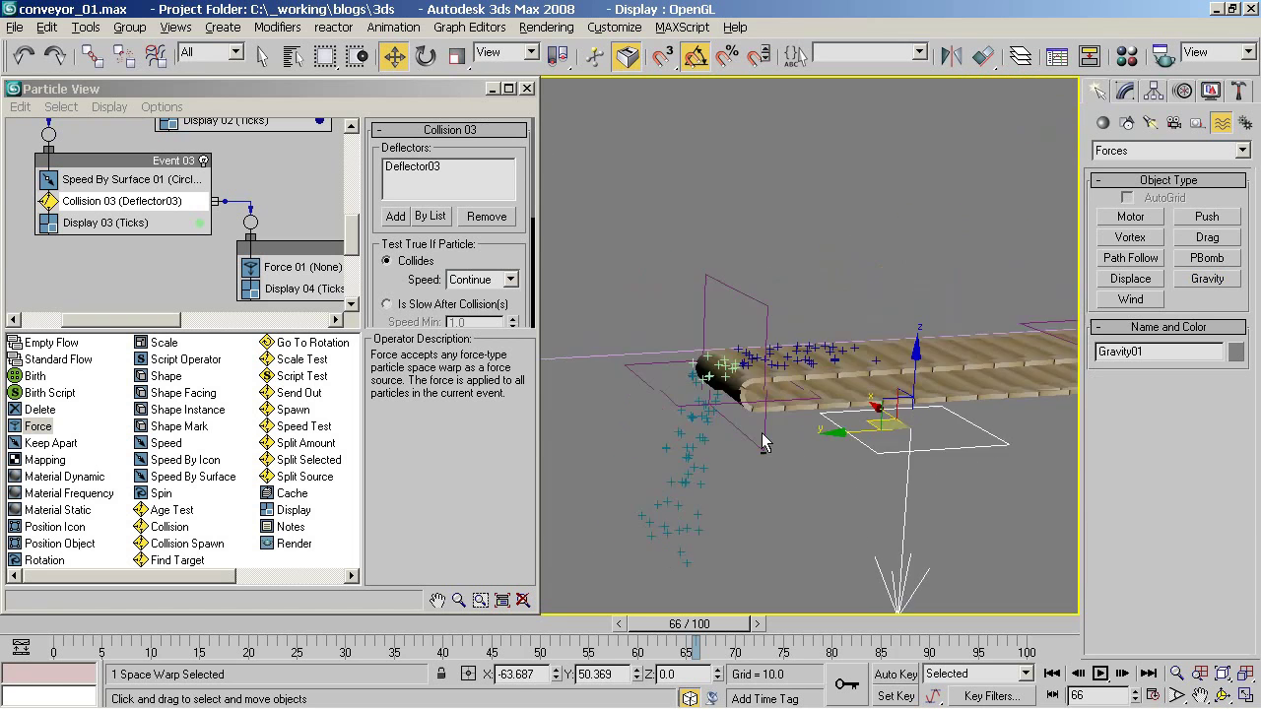
Assign Gravity01 to Force 01 with 500% influence.
middle_drag(262, 263, 211, 244)
click(230, 254)
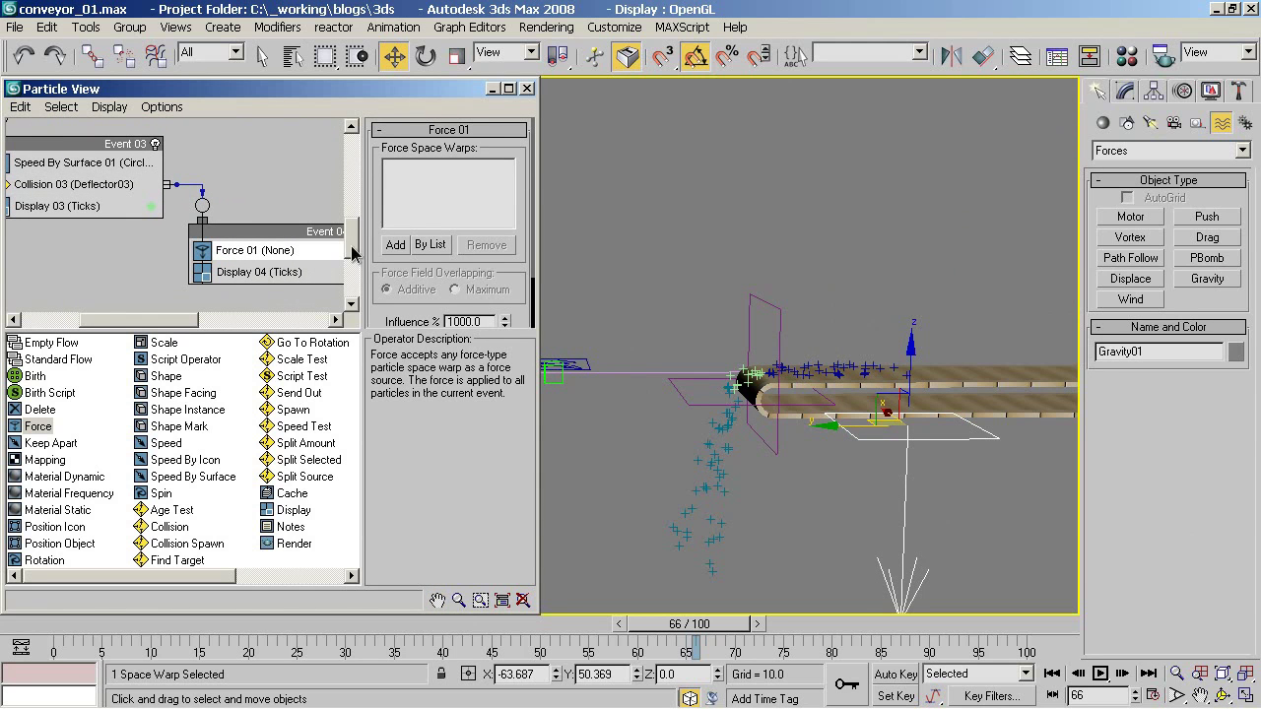
click(397, 247)
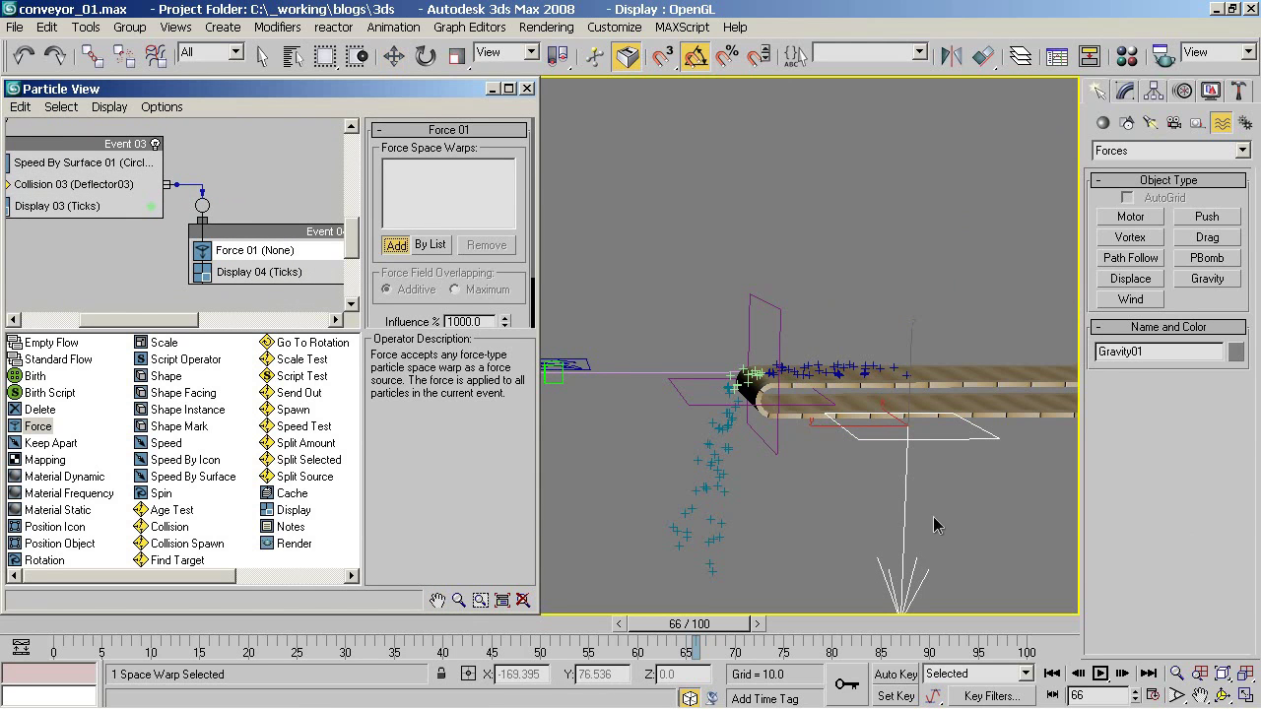
click(906, 483)
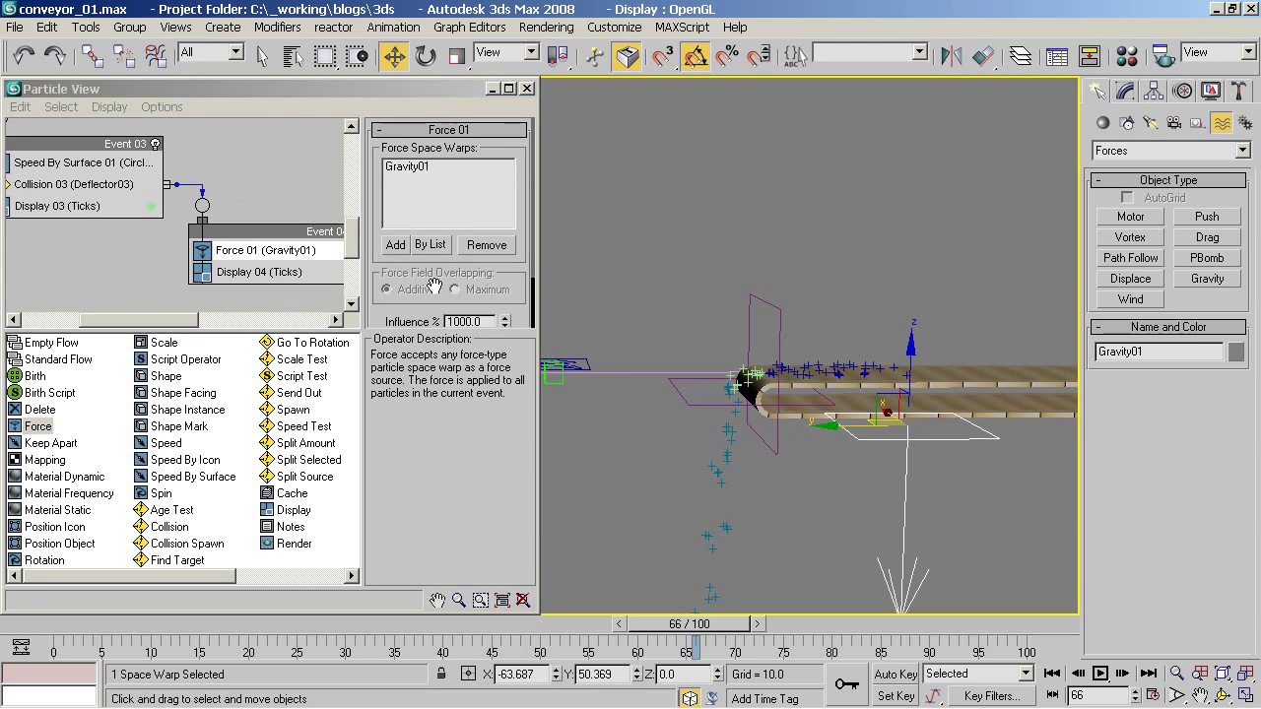
drag(434, 286, 436, 222)
text(500)
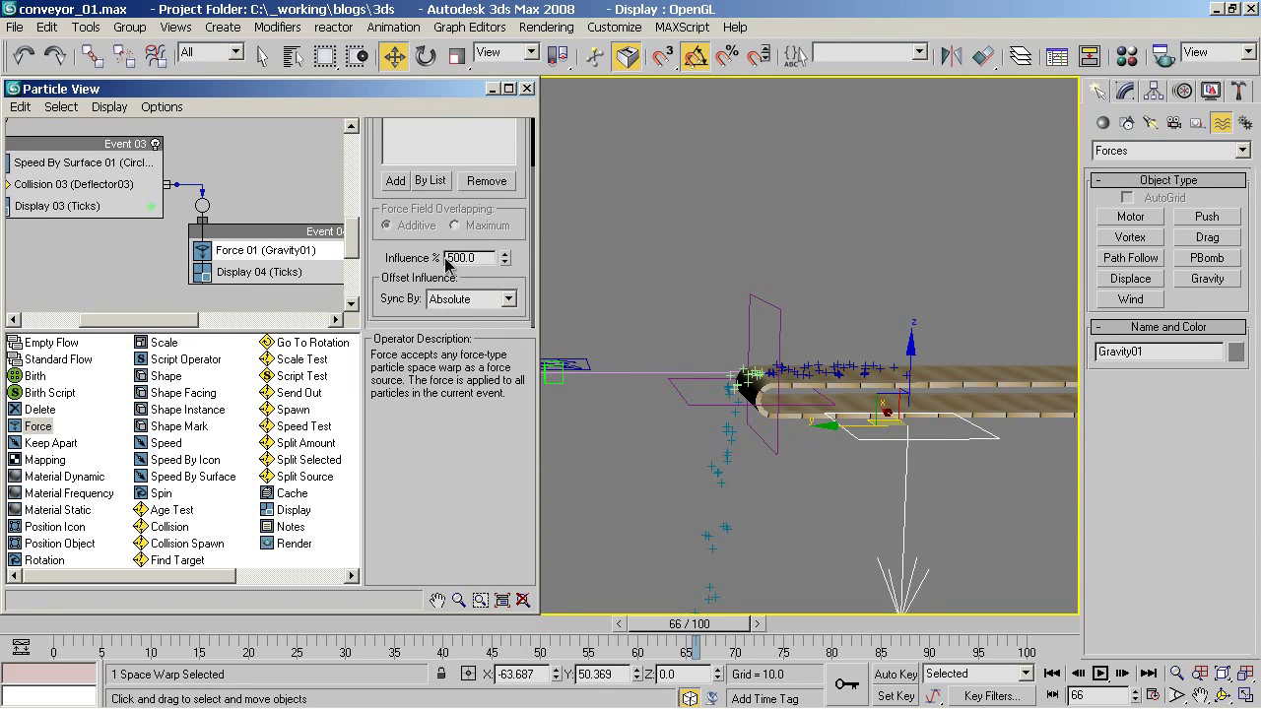
key(Tab)
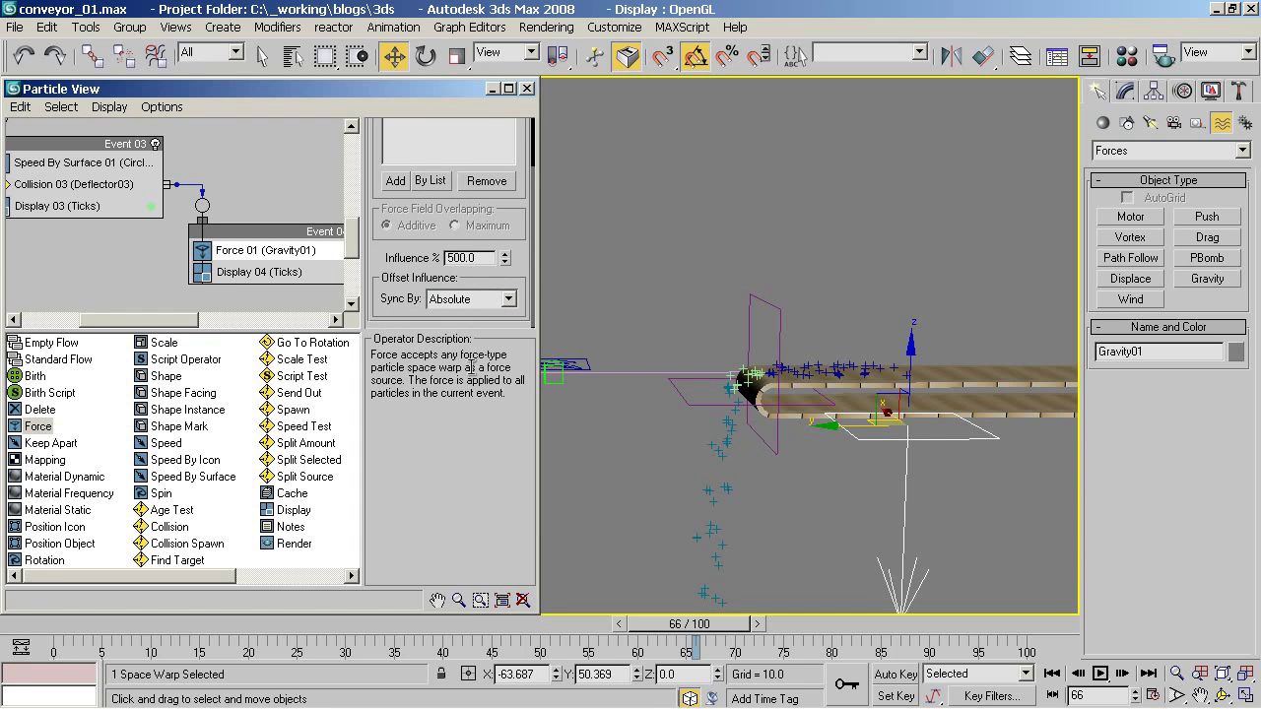
middle_drag(271, 273, 214, 220)
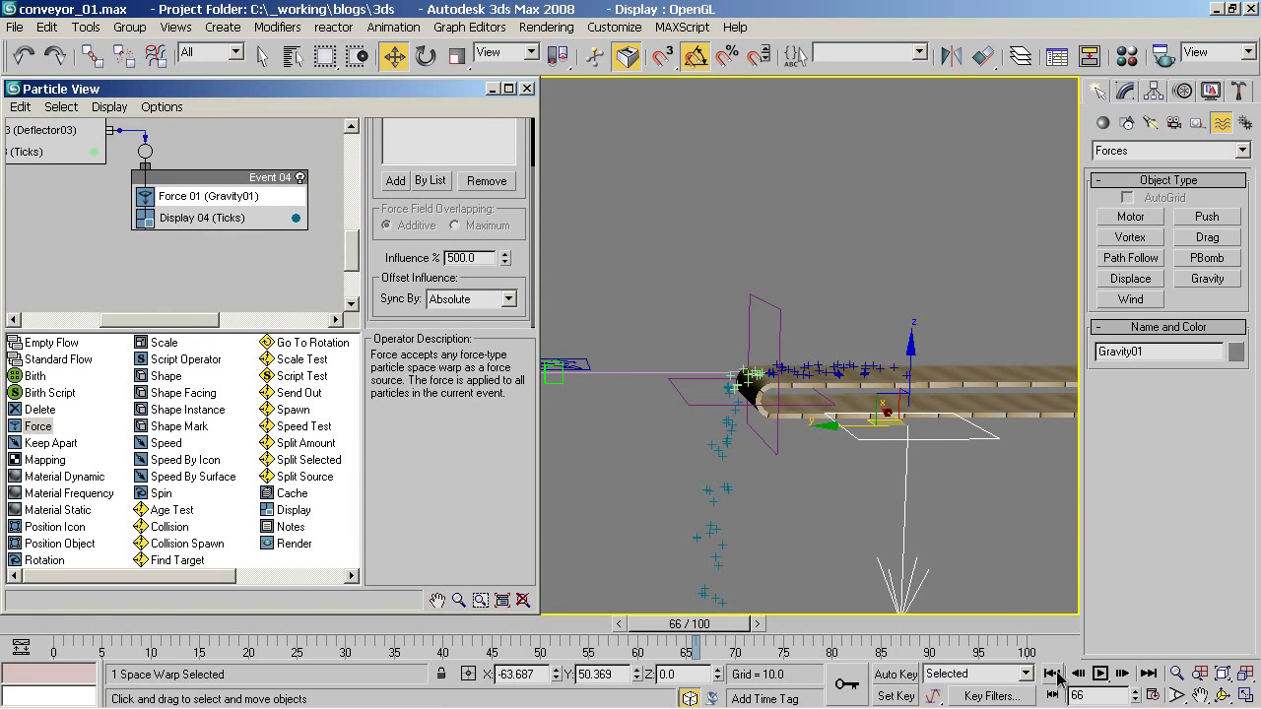
Replay to watch particles fall, then insert an Age Test into the gravity event.
drag(712, 623, 59, 624)
mouse_move(788, 493)
alt+middle_down()
mouse_move(864, 457)
mouse_move(859, 466)
mouse_move(886, 424)
alt+middle_up()
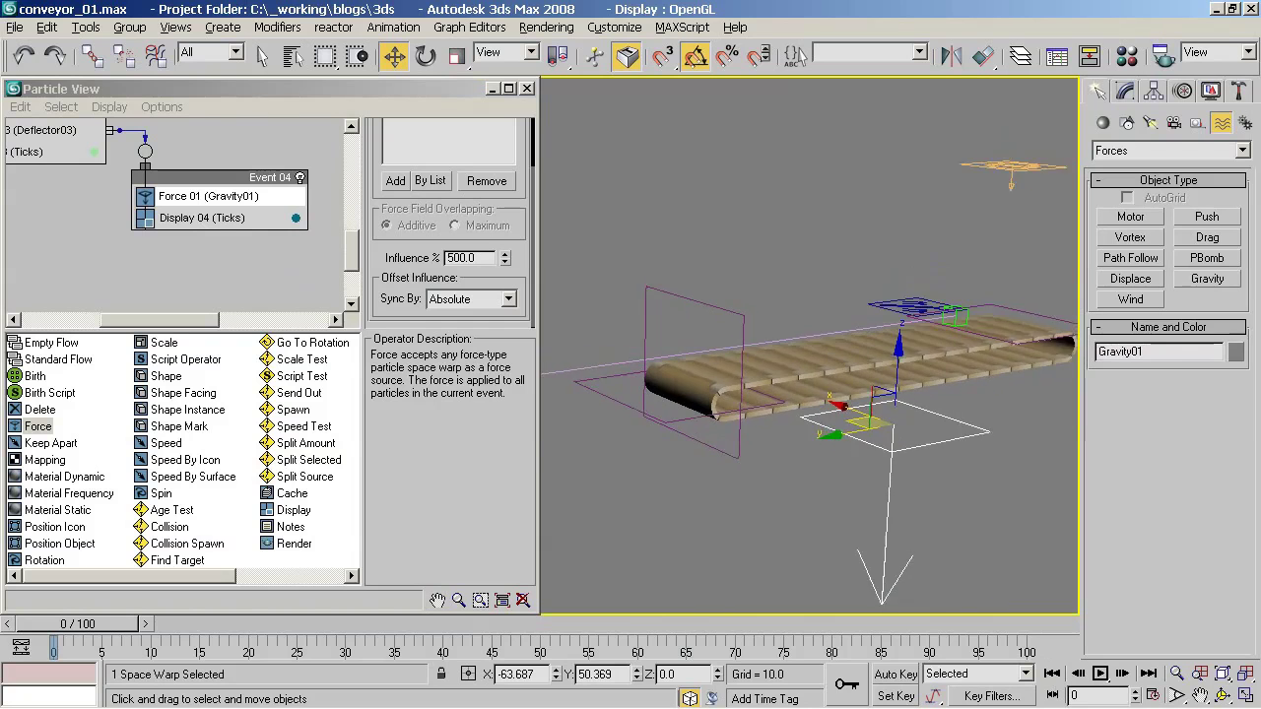
click(1103, 671)
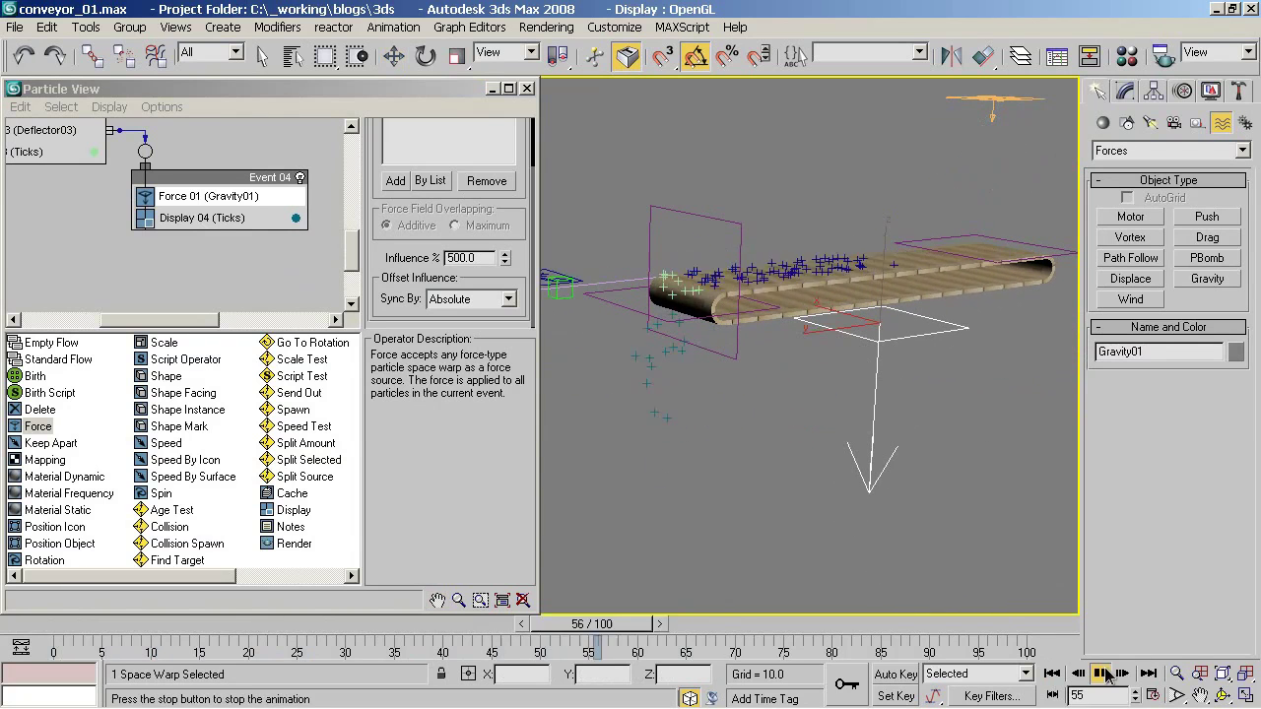
click(1103, 672)
key(w)
mouse_move(679, 493)
middle_down()
mouse_move(745, 342)
mouse_move(728, 484)
mouse_move(754, 365)
mouse_move(757, 262)
mouse_move(745, 490)
middle_up()
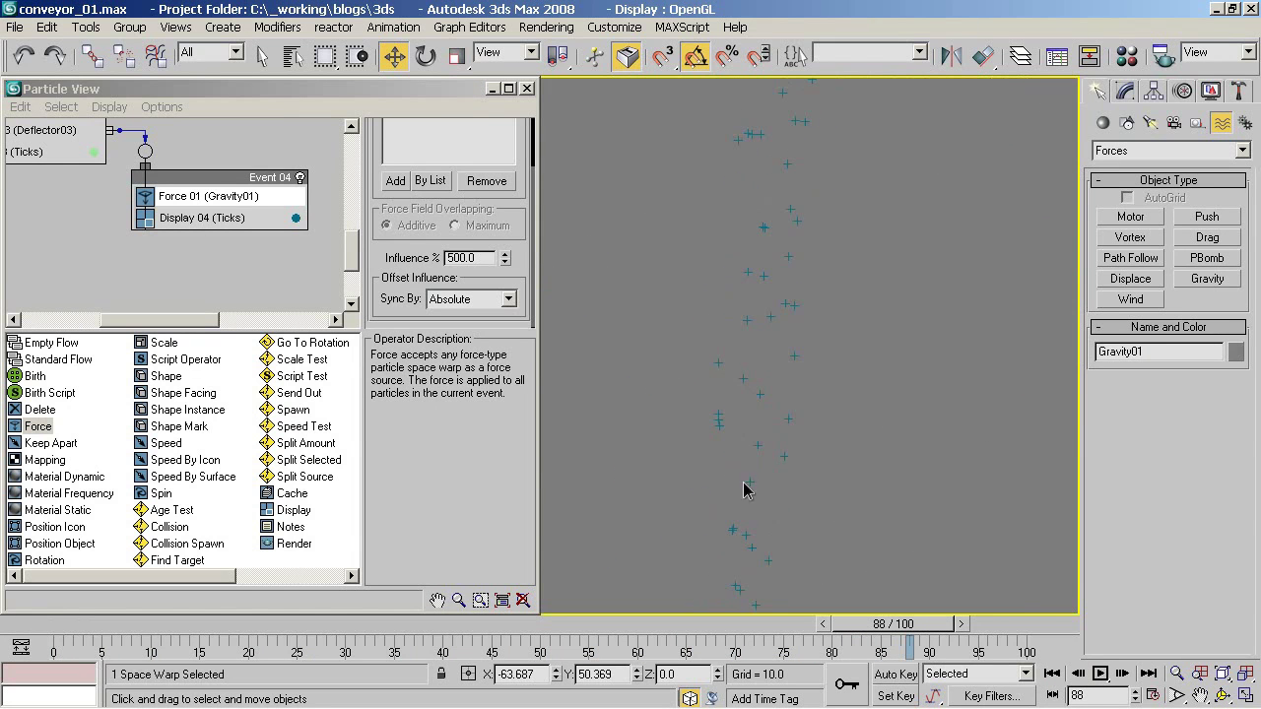
middle_drag(777, 329, 754, 431)
middle_drag(741, 237, 745, 392)
middle_drag(209, 268, 285, 247)
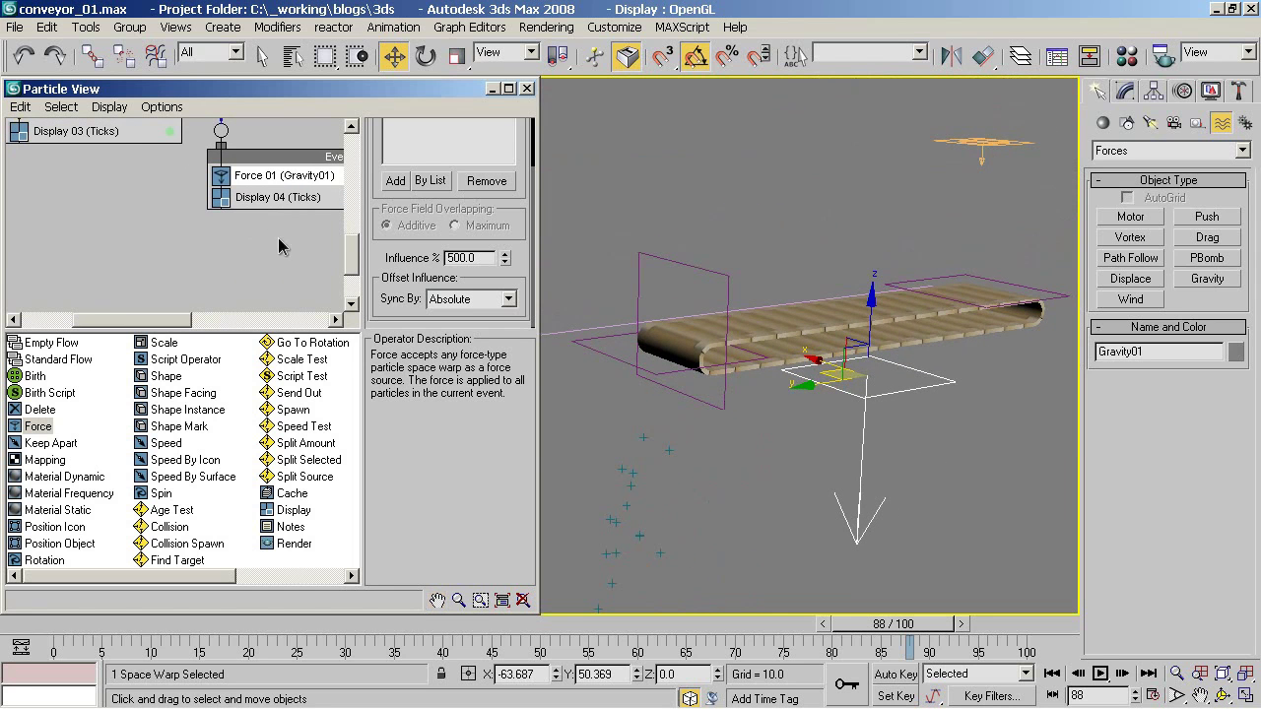
drag(177, 515, 250, 194)
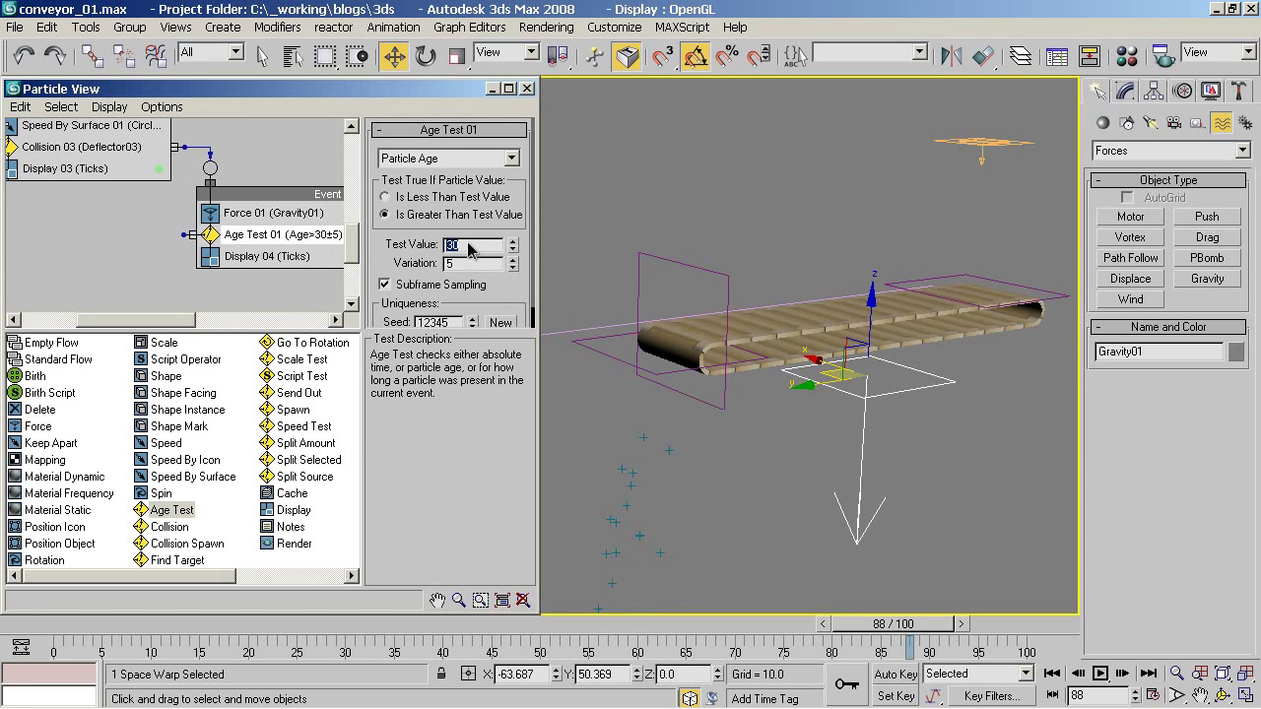
Set Age Test 01 to Event Age with test value 5 and variation 3.
text(5)
click(512, 268)
click(512, 268)
middle_drag(267, 247, 284, 202)
click(438, 158)
click(424, 201)
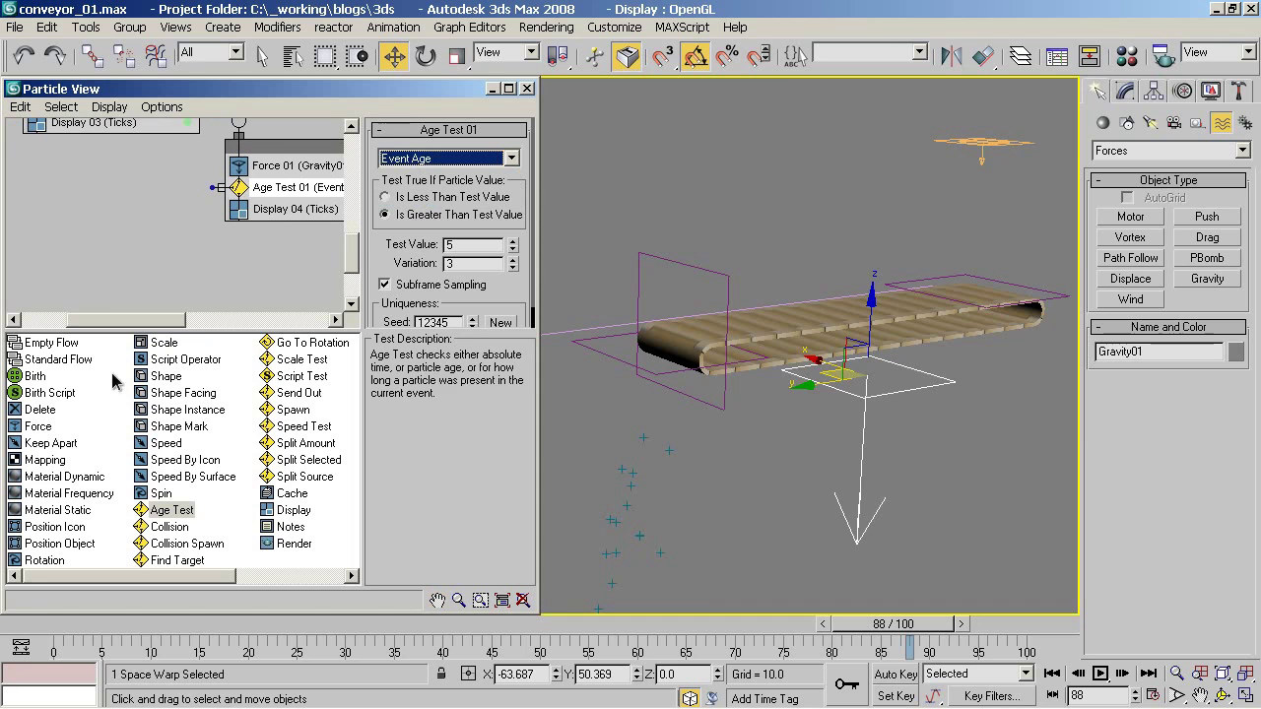
Wire Age Test 01 into a new Delete event, removing its Display operator, and rewind.
drag(40, 409, 117, 196)
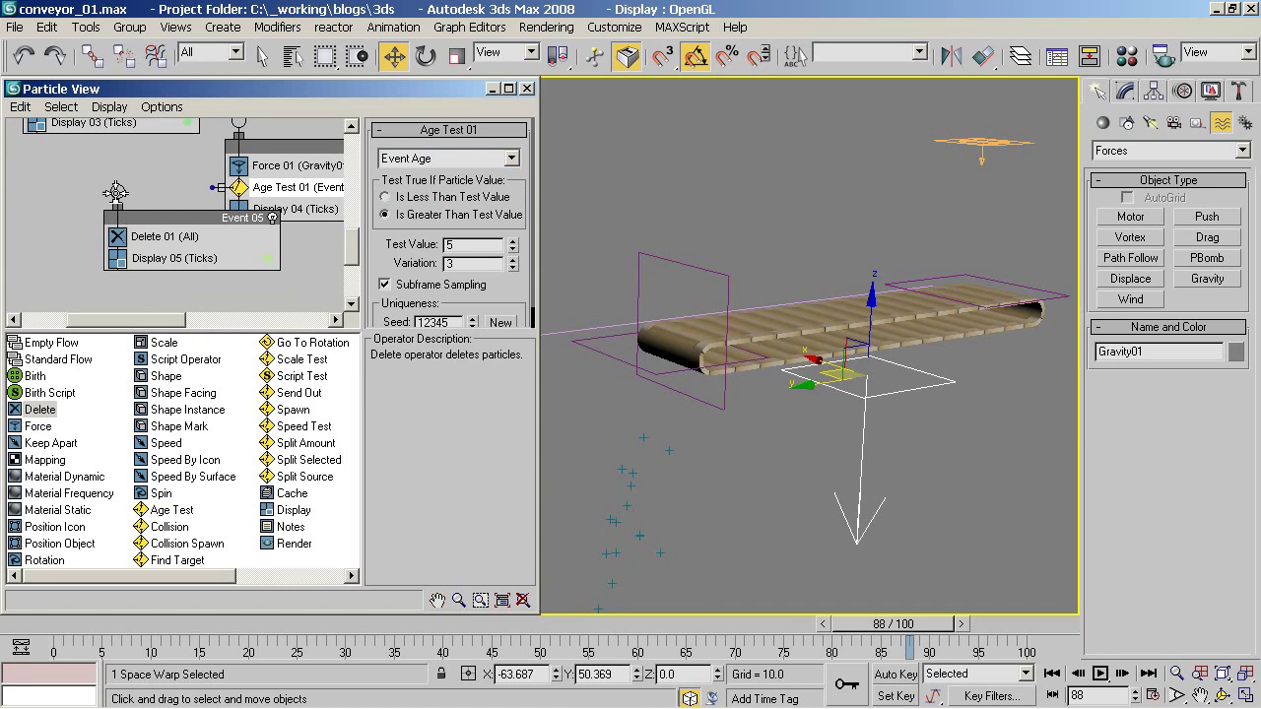
drag(205, 187, 173, 244)
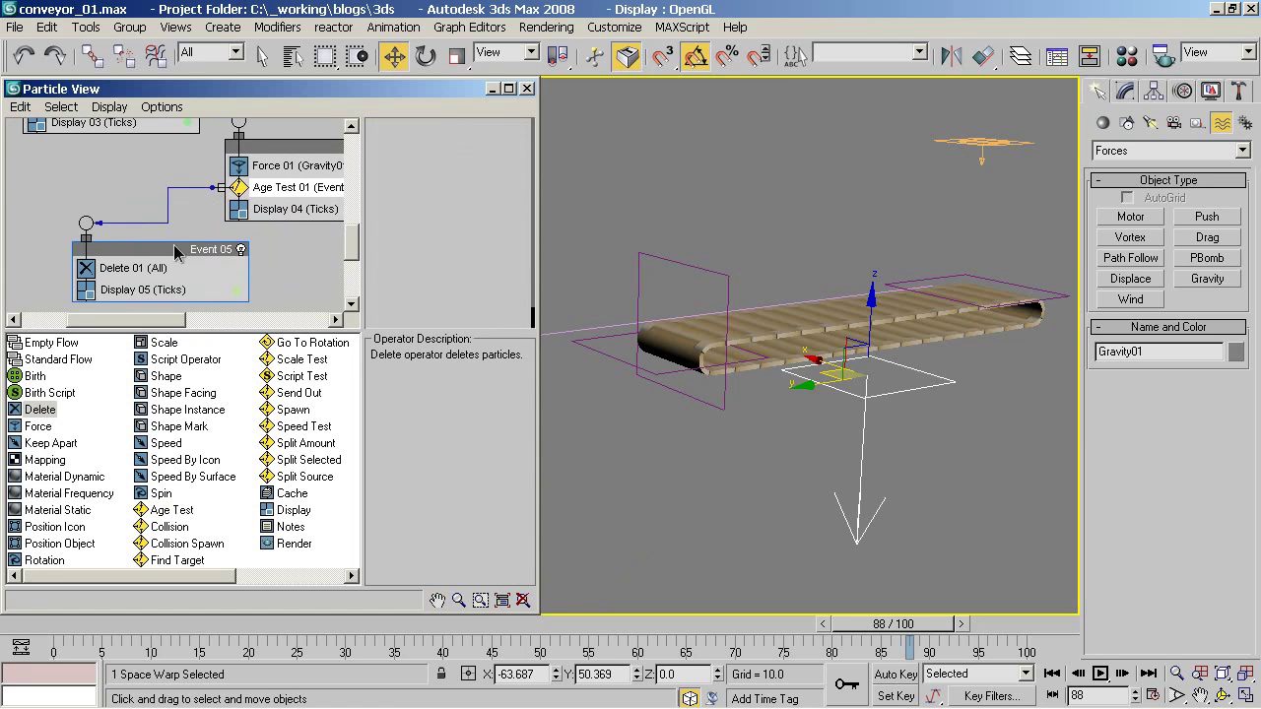
click(141, 289)
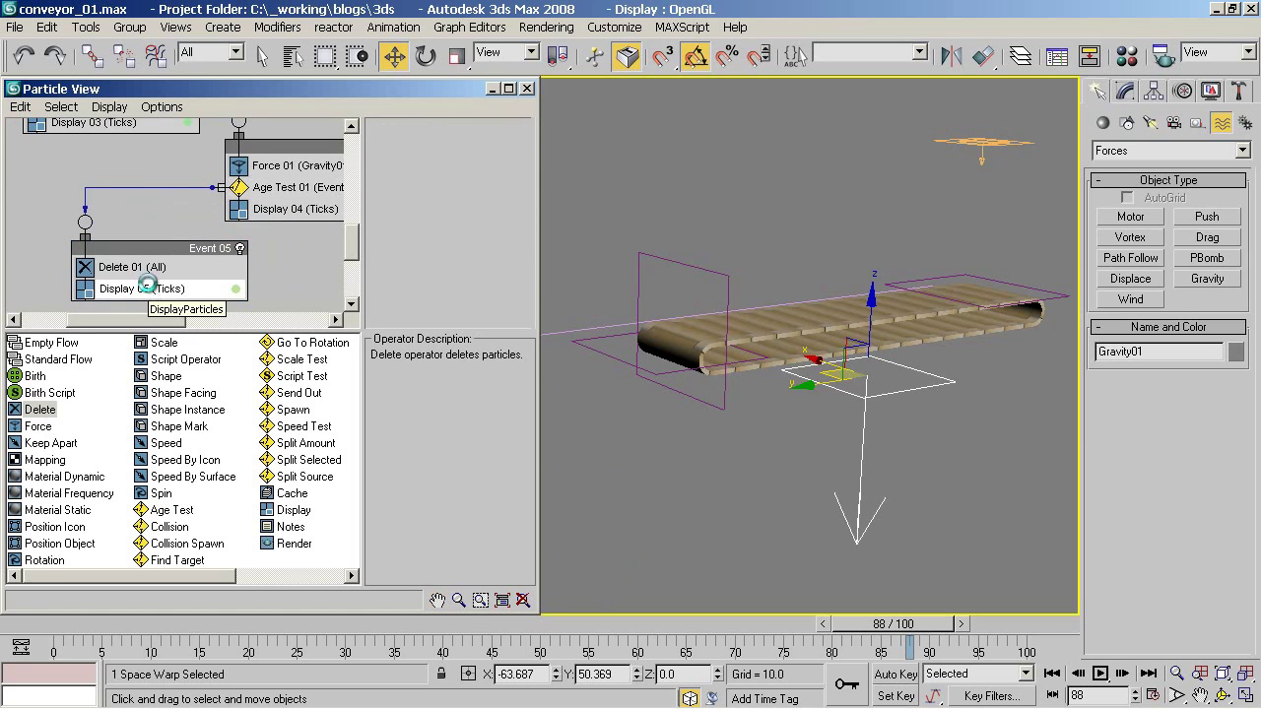
key(Delete)
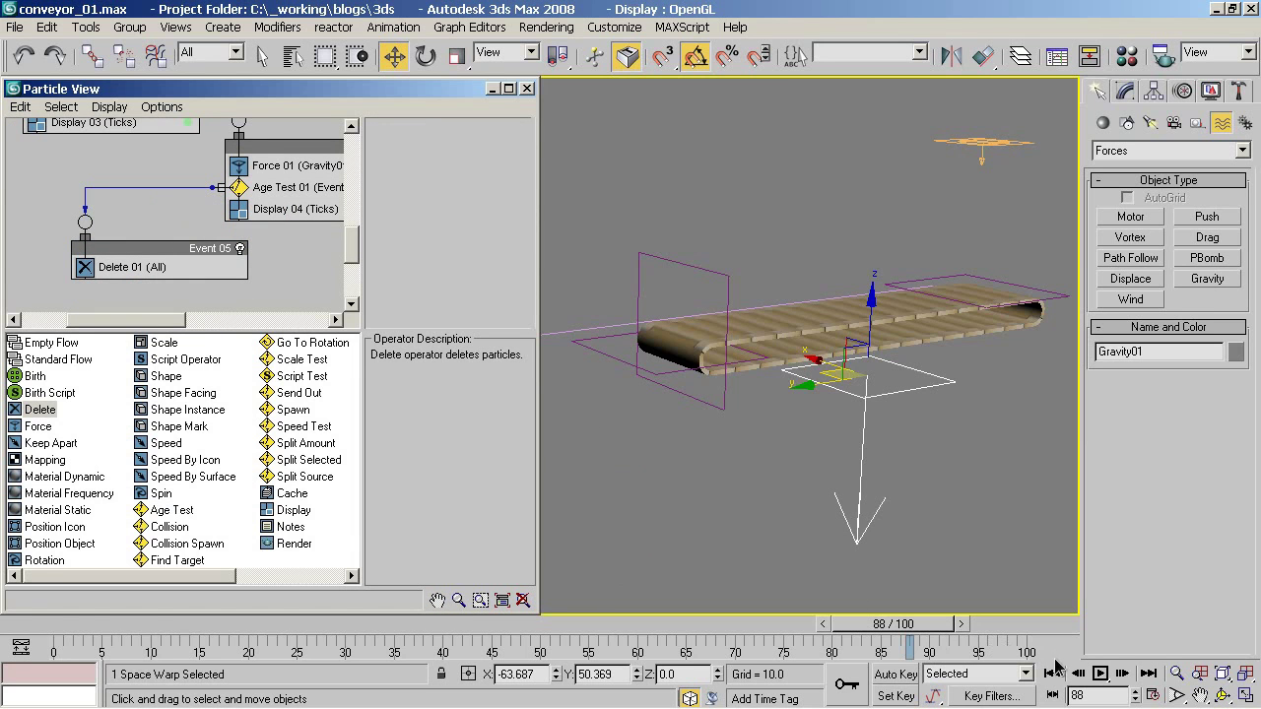
click(1052, 673)
Change Display 04's particle colour from teal to red.
click(1100, 673)
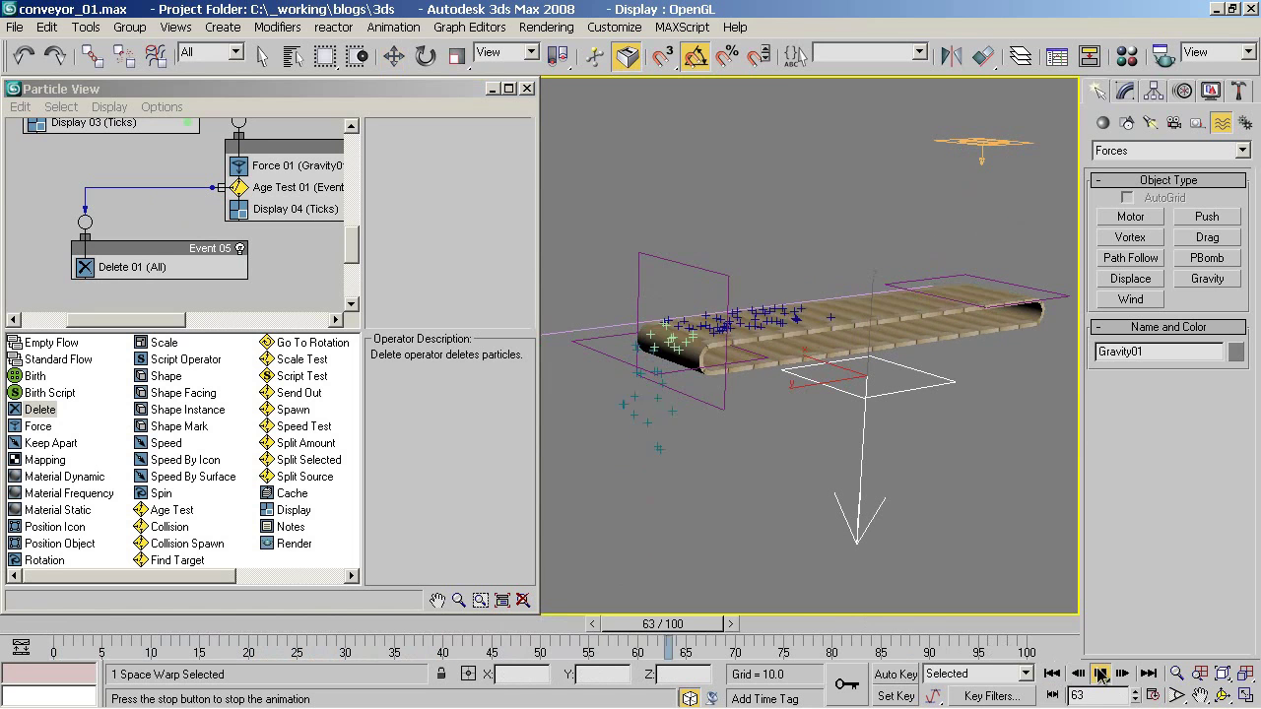
click(1100, 673)
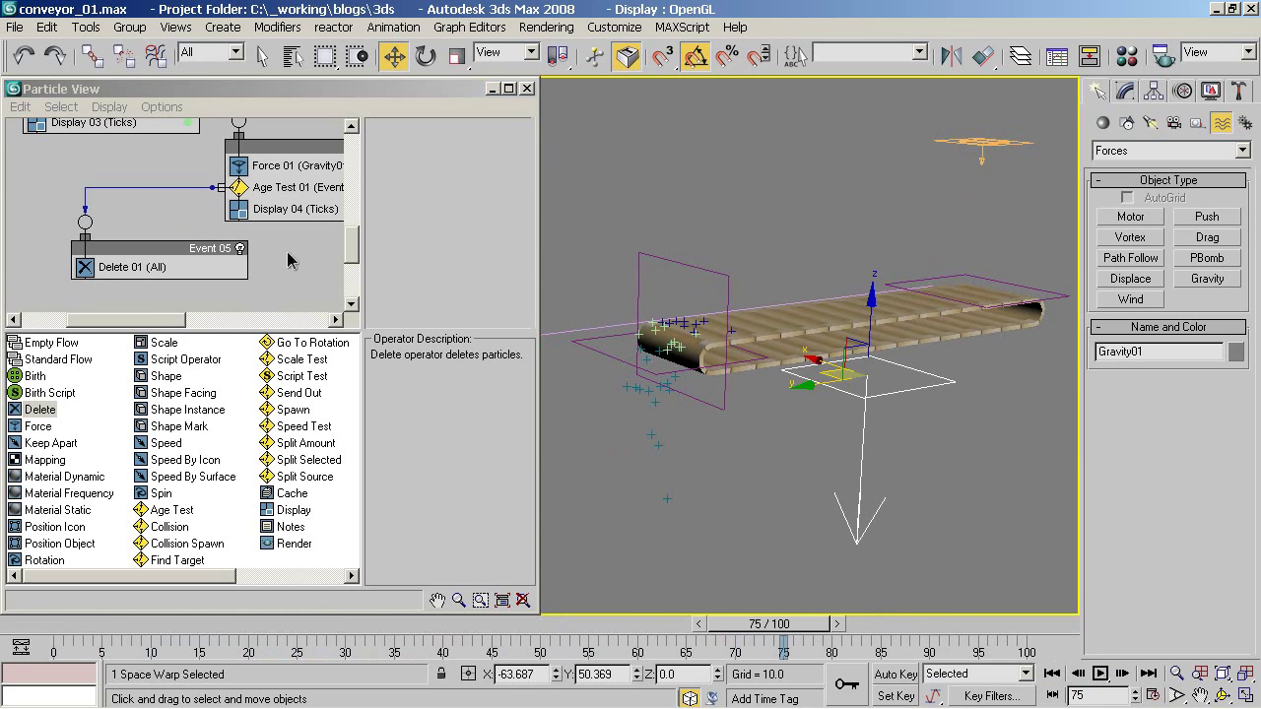
middle_drag(288, 260, 165, 302)
click(250, 269)
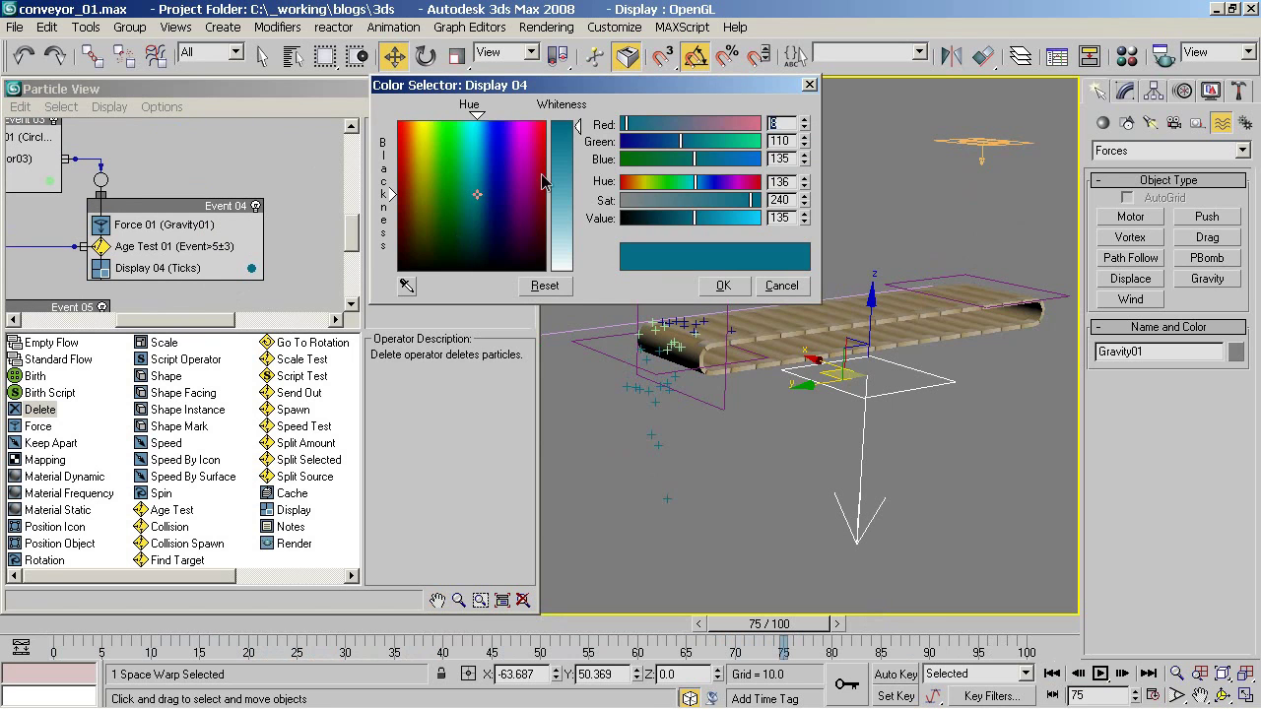
drag(504, 153, 557, 195)
click(722, 285)
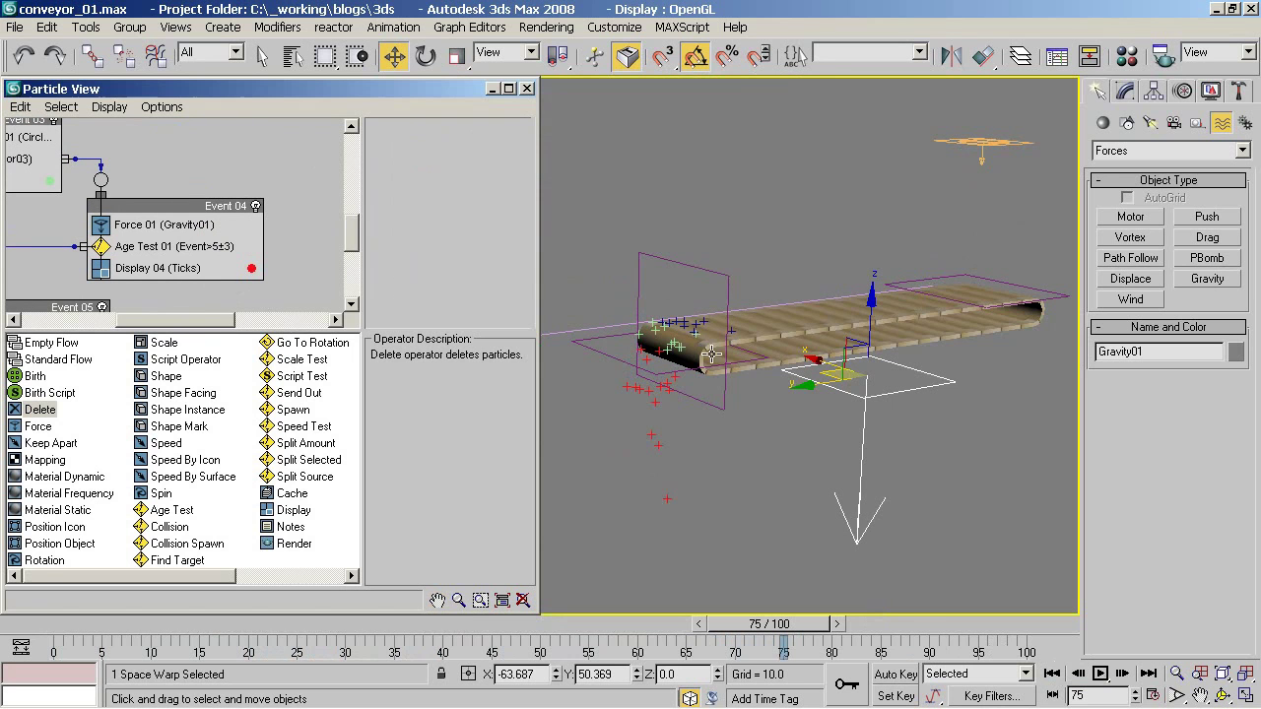
Close Particle View and replay to frame 90 to check particles drop and vanish.
click(1099, 673)
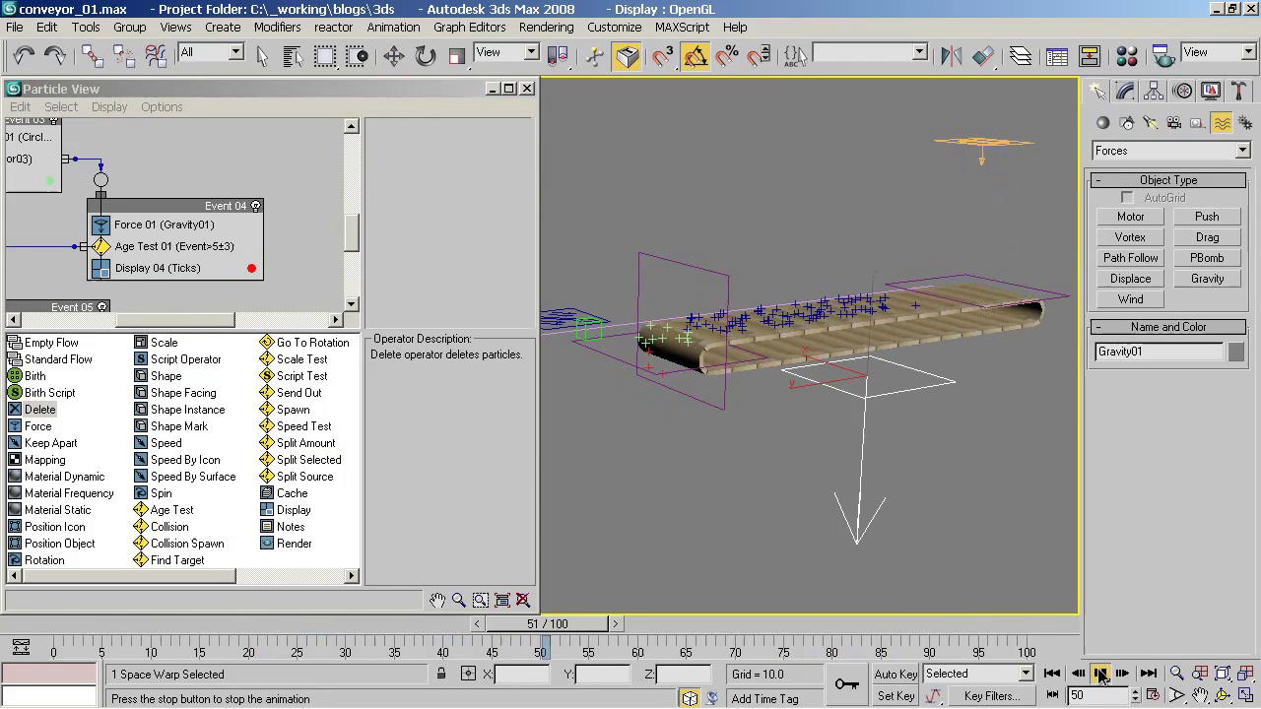
click(1099, 673)
click(527, 89)
middle_drag(704, 359, 606, 328)
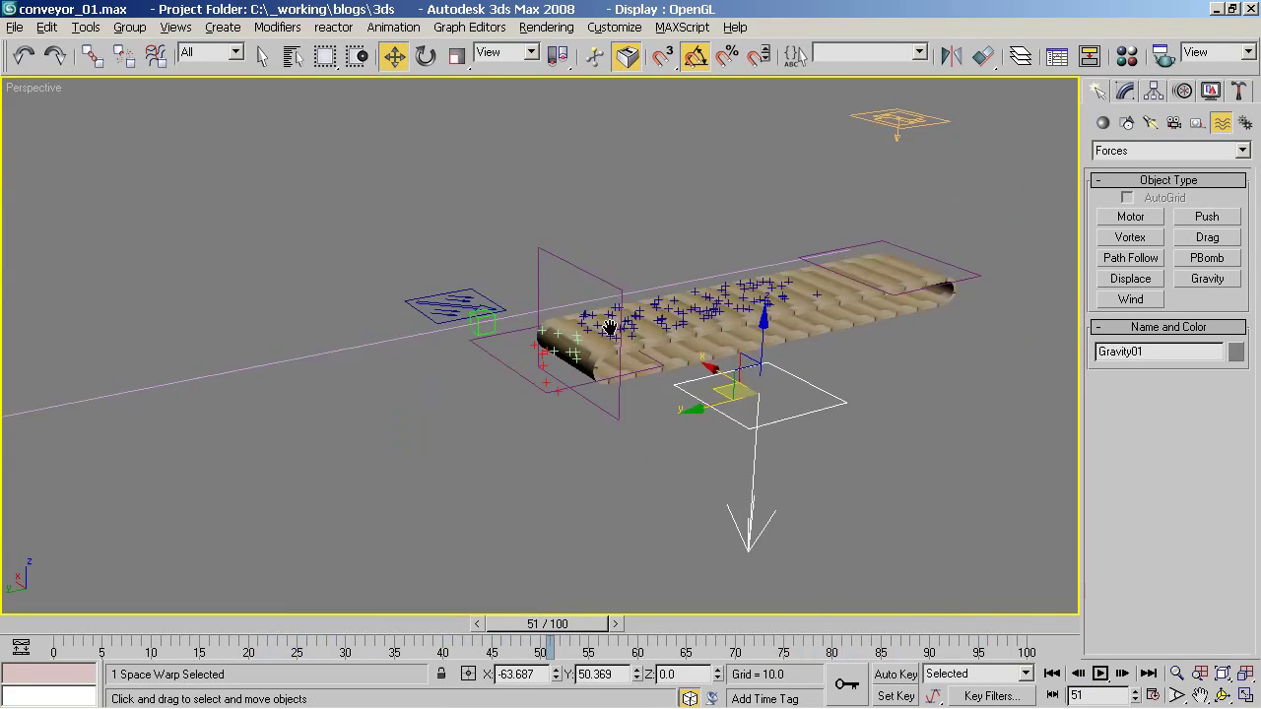
click(1052, 672)
click(1099, 673)
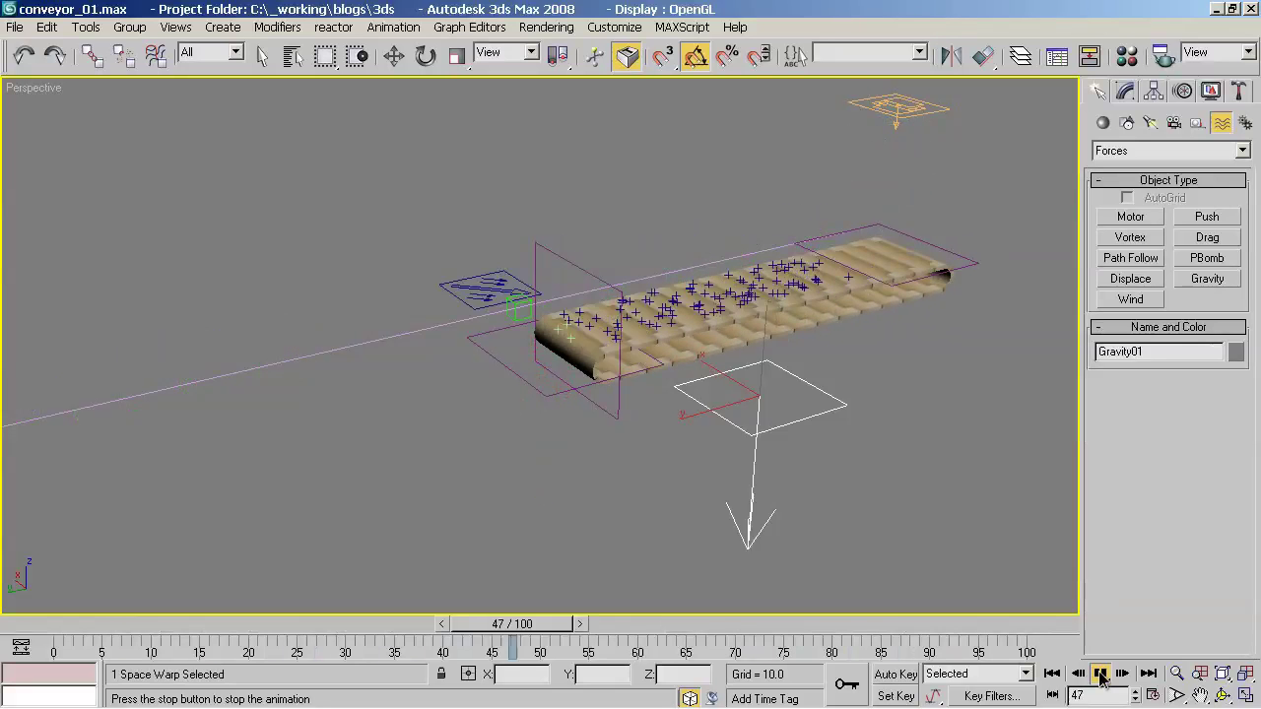
click(1099, 672)
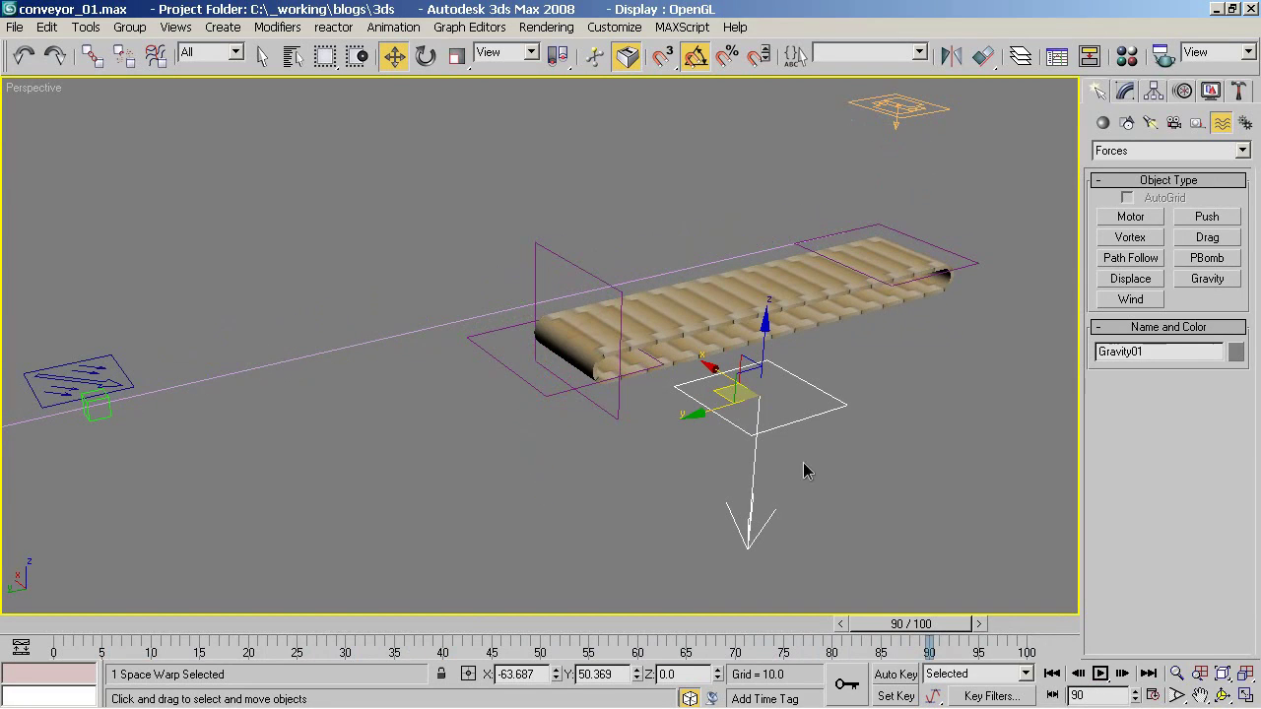
Save the scene as conveyor_02.max, bumping the version number to 2.
click(16, 27)
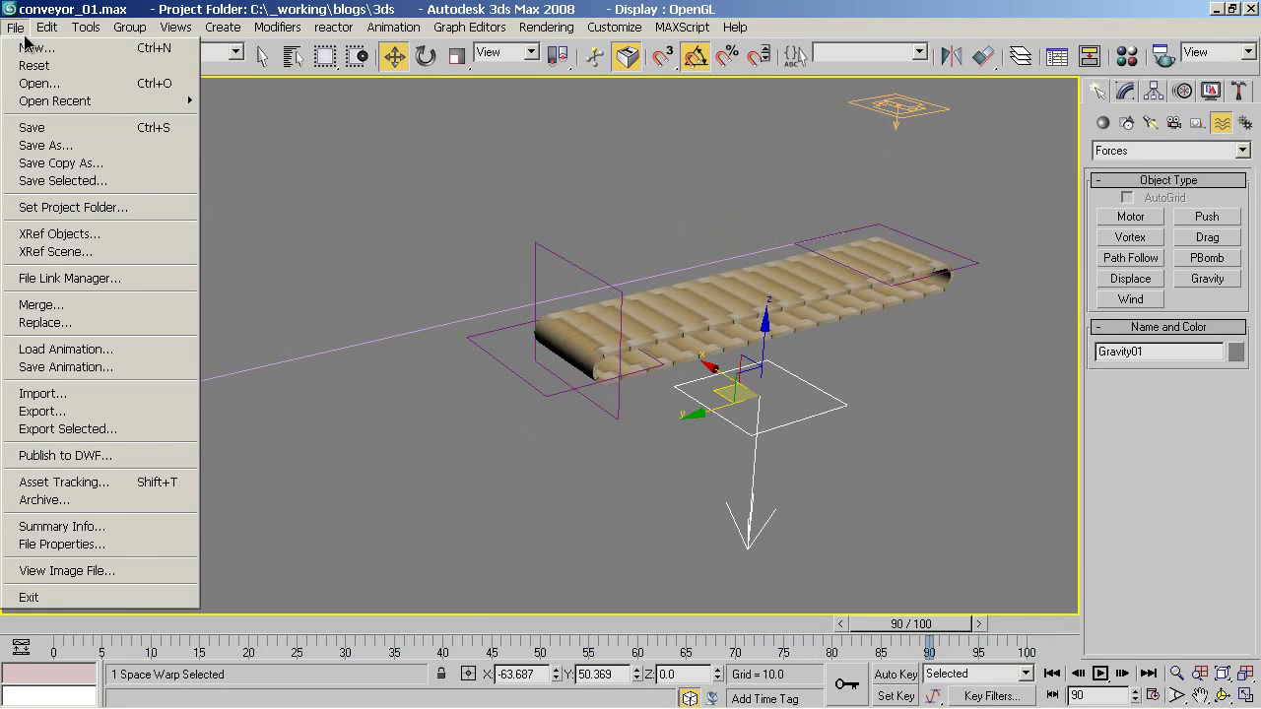
click(71, 146)
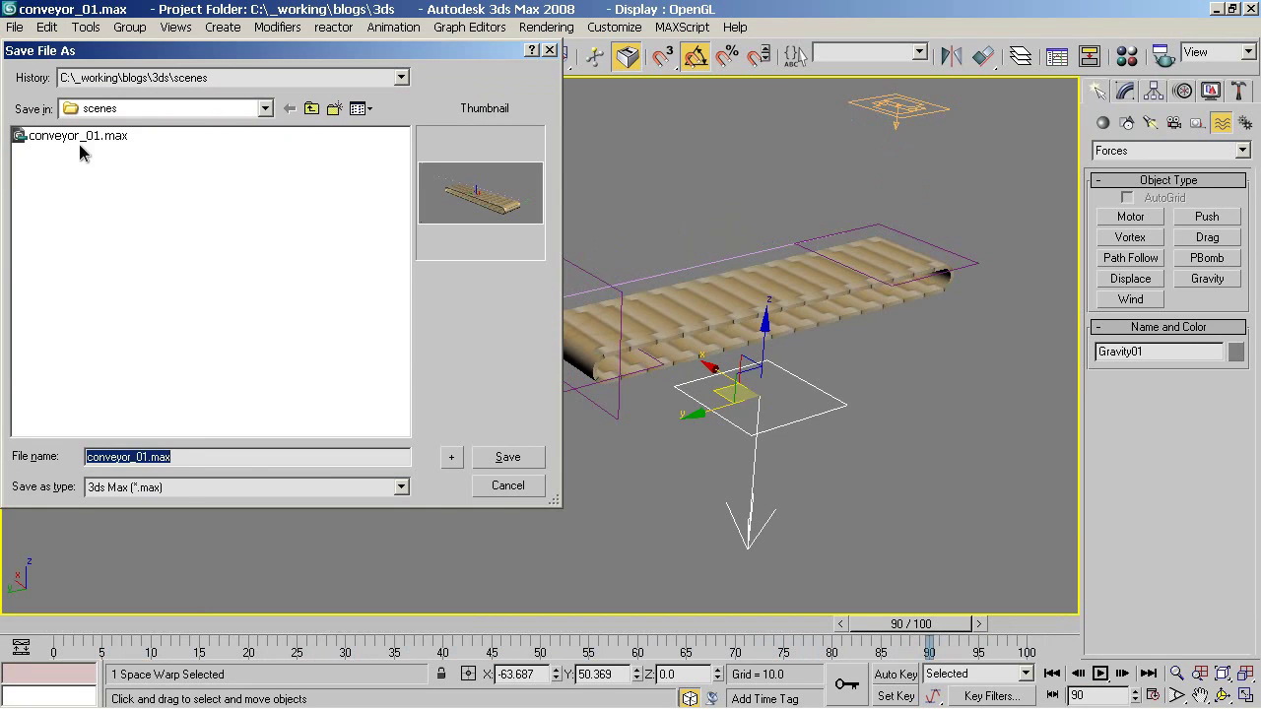
click(150, 457)
text(2)
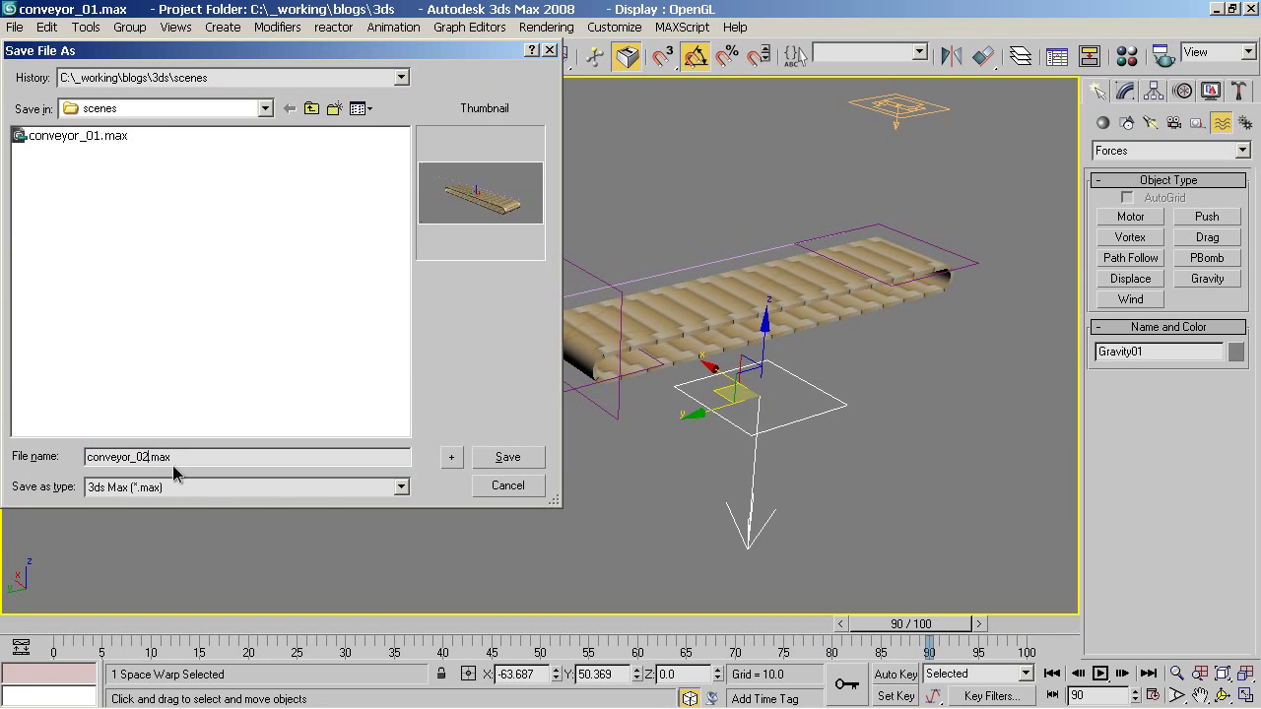